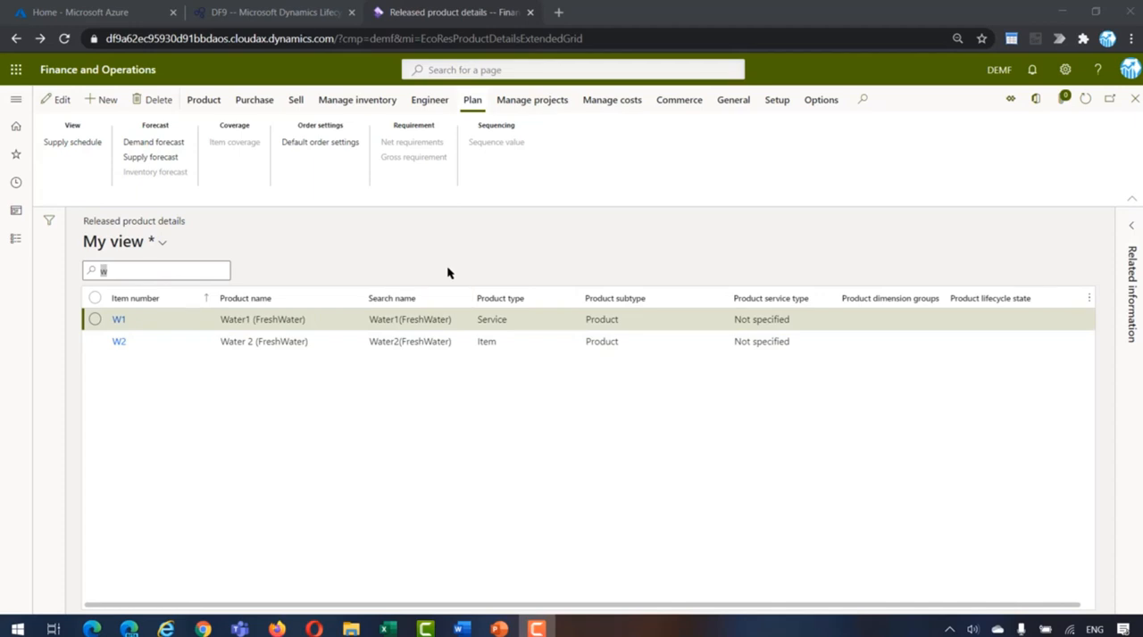
# Step: Open the supply forecast for item W1 and check the quantity on the 3/3/2021 line
pyautogui.click(182, 159)
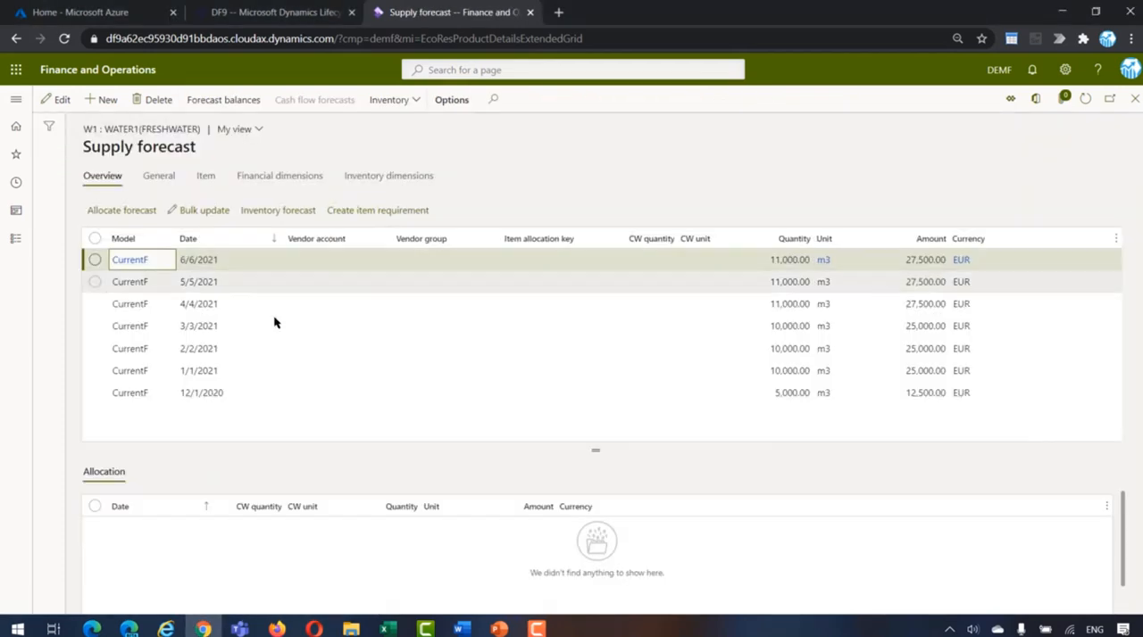
pyautogui.click(265, 330)
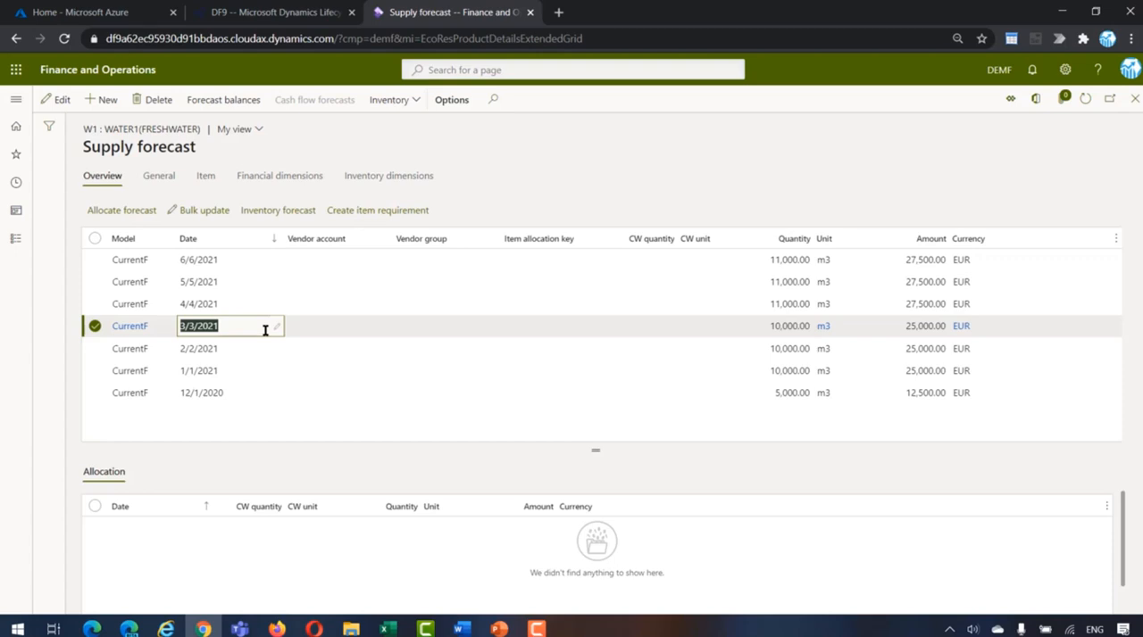
pyautogui.click(761, 327)
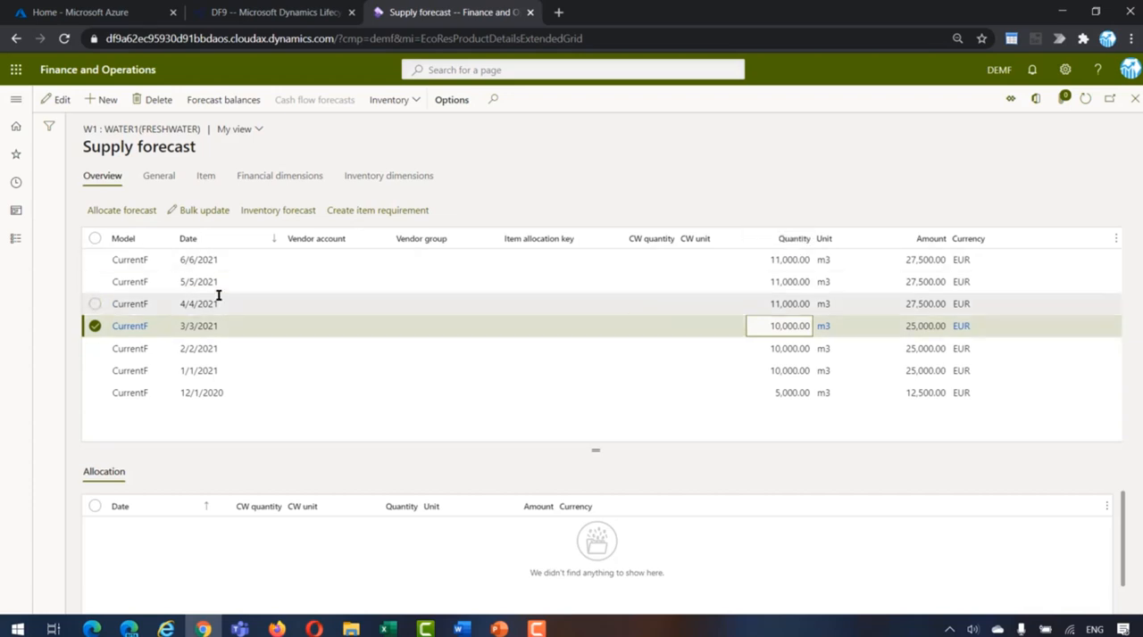
# Step: Run the inventory management transfer of the purchase budget to ledger with budget model O_BModelNY for item W1's March 2021 forecast
pyautogui.click(14, 241)
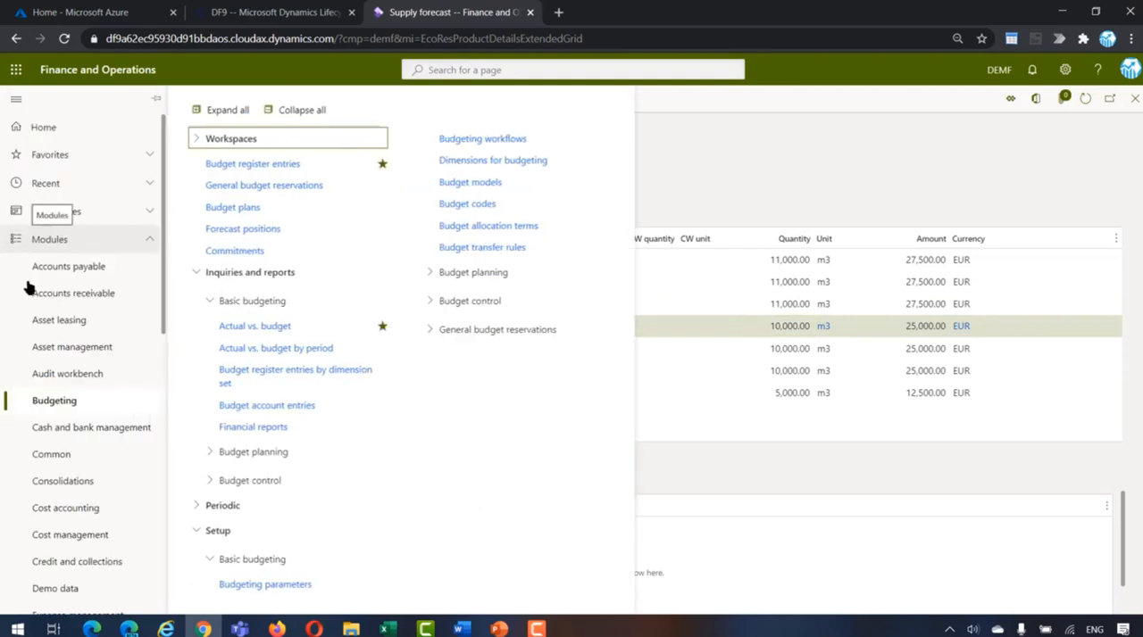
pyautogui.scroll(-5, 36, 339)
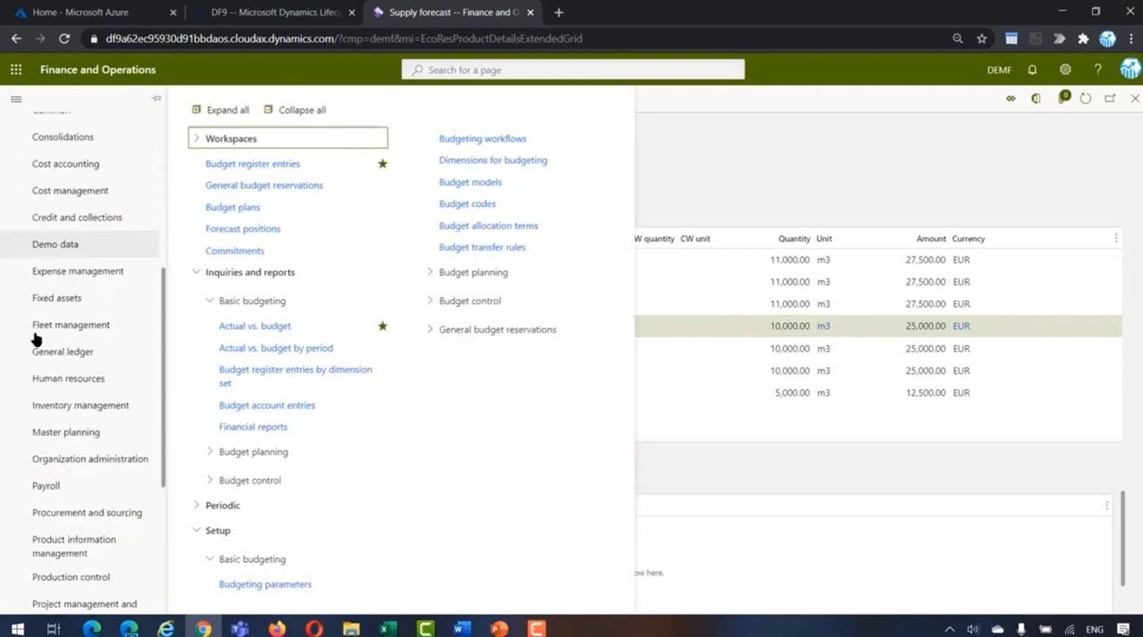
pyautogui.click(54, 407)
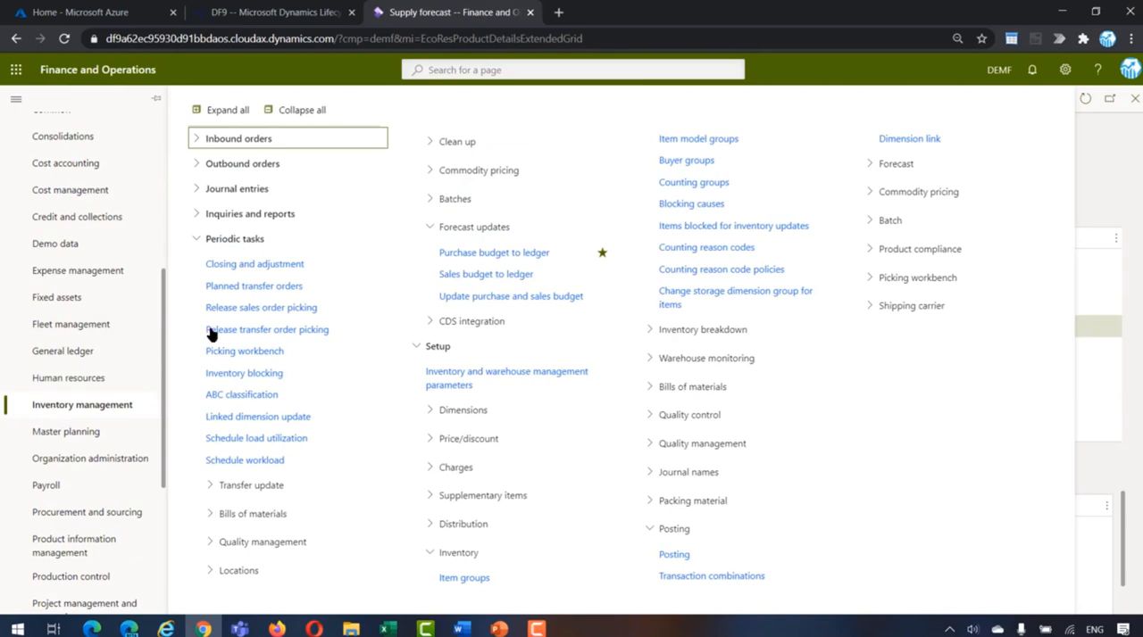
pyautogui.click(460, 257)
pyautogui.click(755, 219)
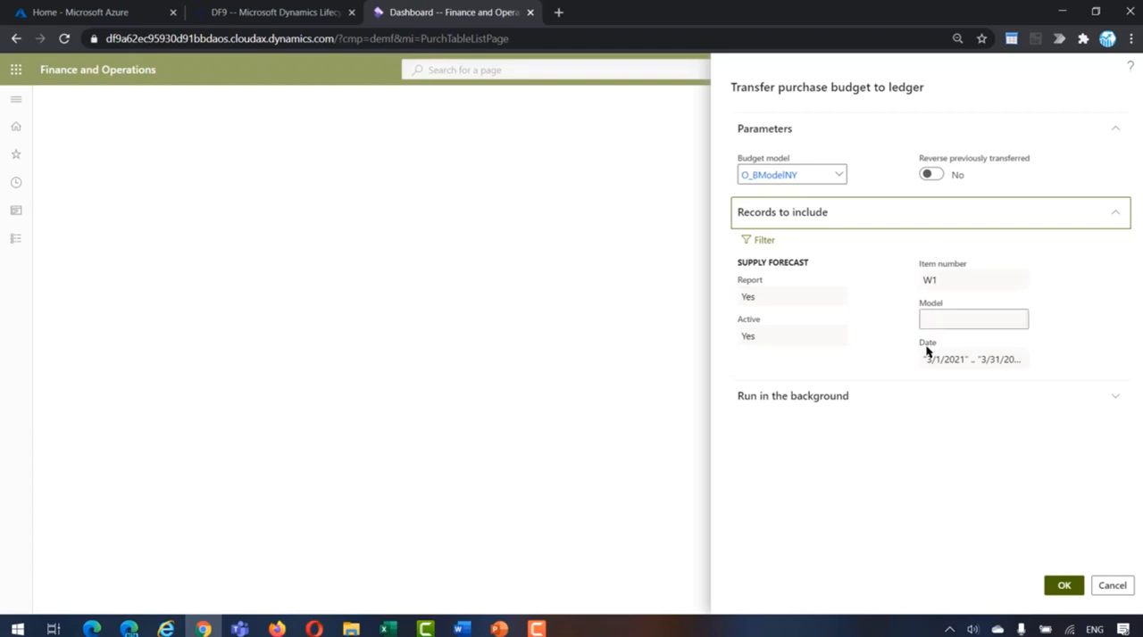
pyautogui.click(1058, 585)
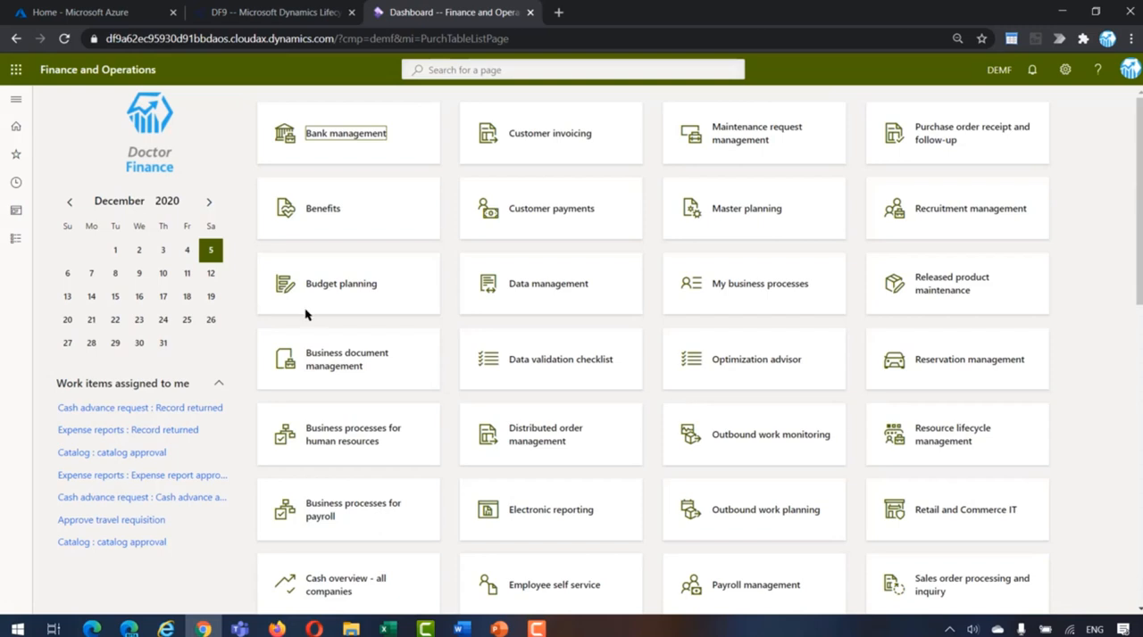
# Step: Open draft budget register entry 000007 from the budgeting module's register entries
pyautogui.click(22, 246)
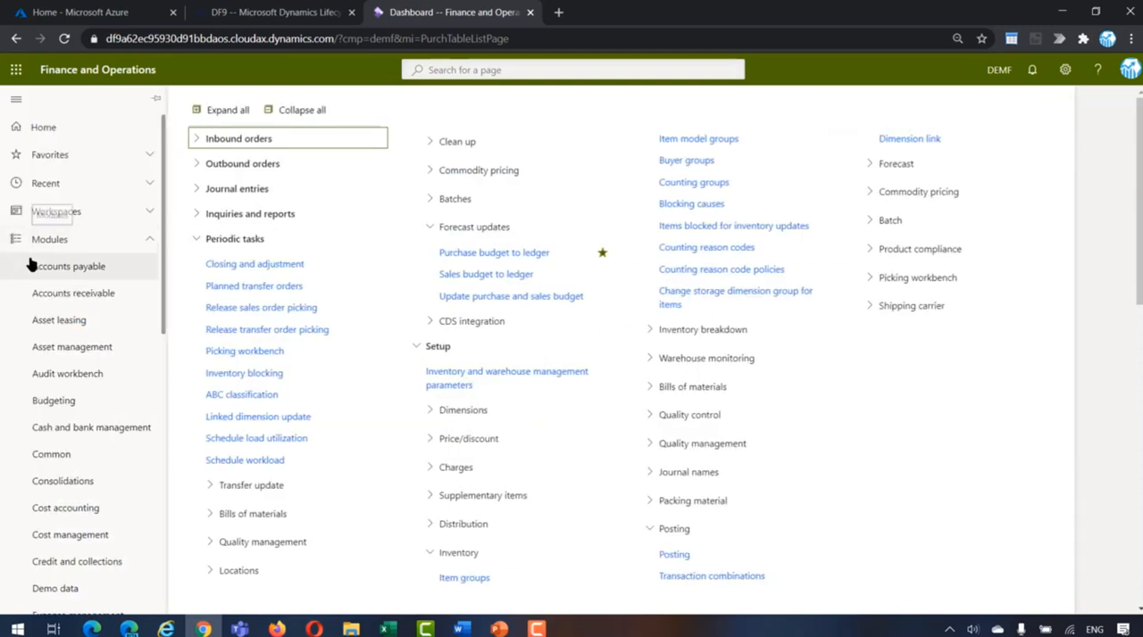
pyautogui.click(56, 402)
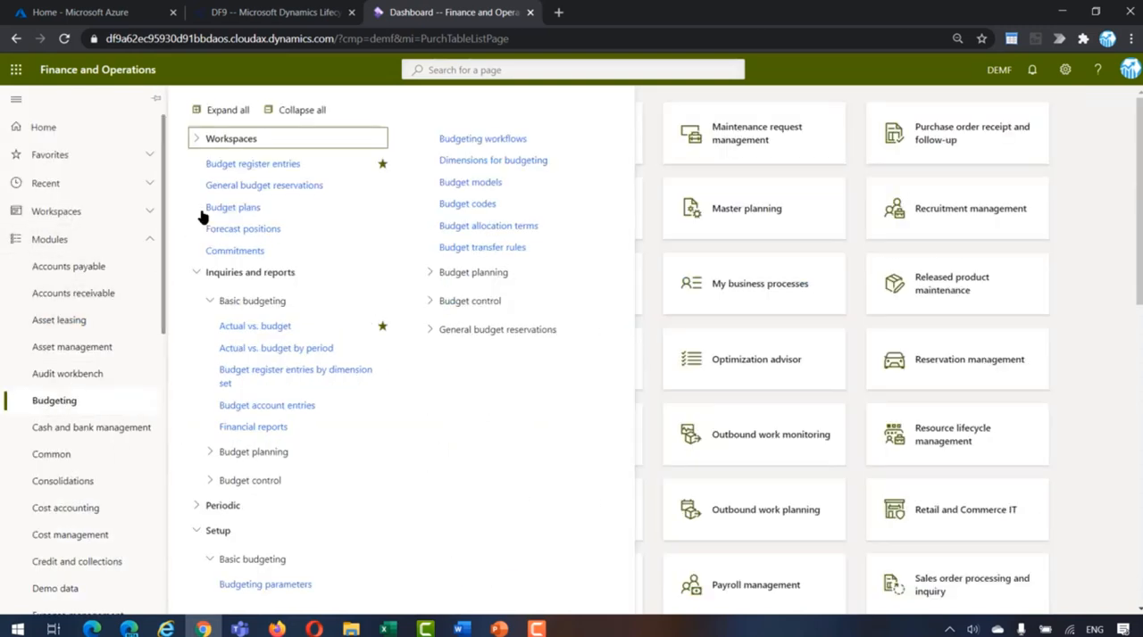
pyautogui.click(221, 175)
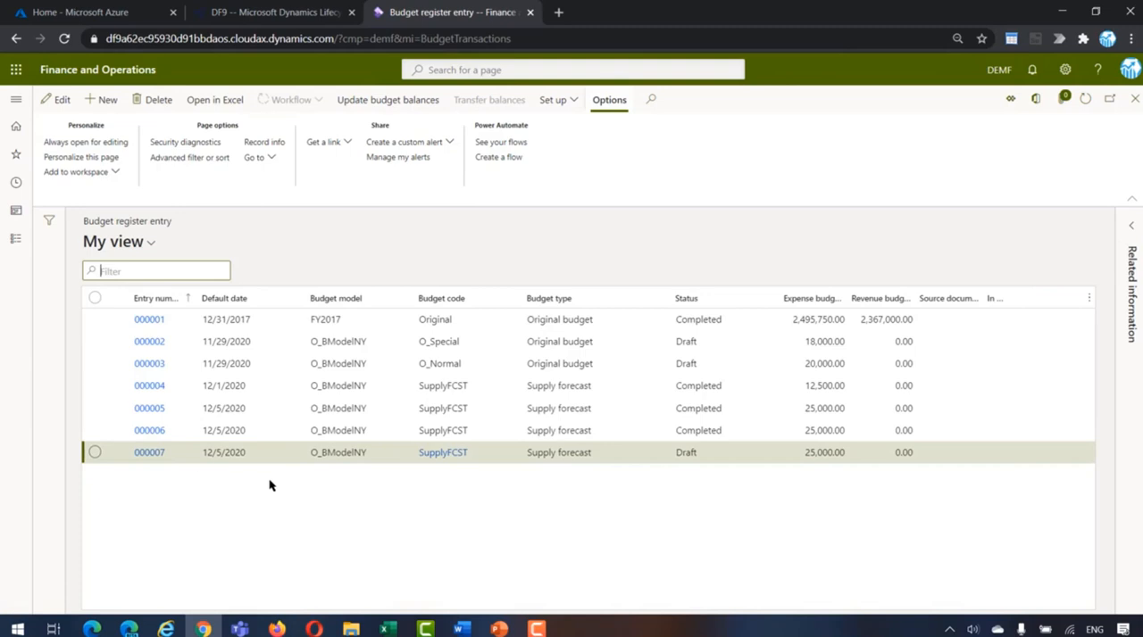
pyautogui.click(145, 453)
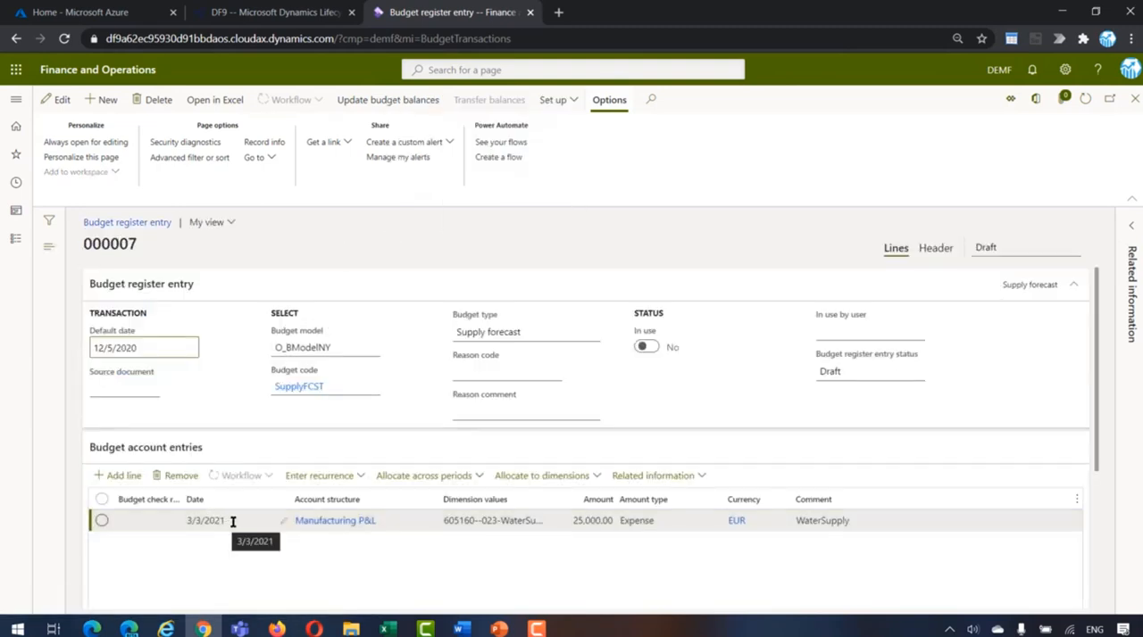
# Step: Widen the dimension values column and examine the budget line's dimensions, amount and quantity
pyautogui.moveTo(548, 502); pyautogui.dragTo(587, 506)
pyautogui.click(563, 523)
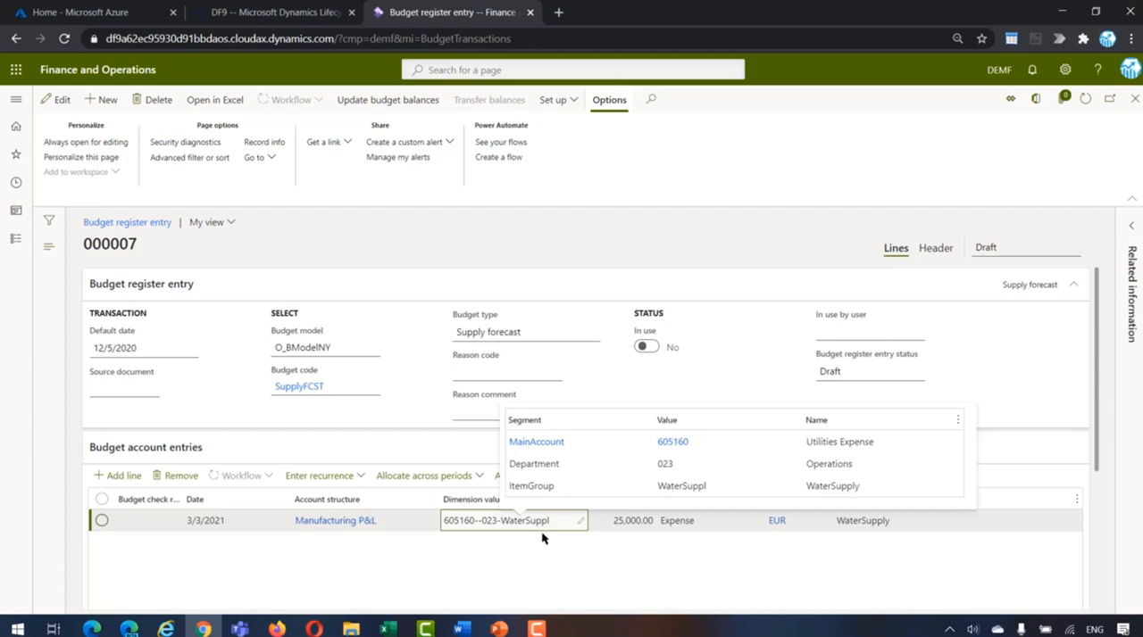
pyautogui.click(628, 522)
pyautogui.scroll(-2, 627, 574)
pyautogui.scroll(-3, 627, 577)
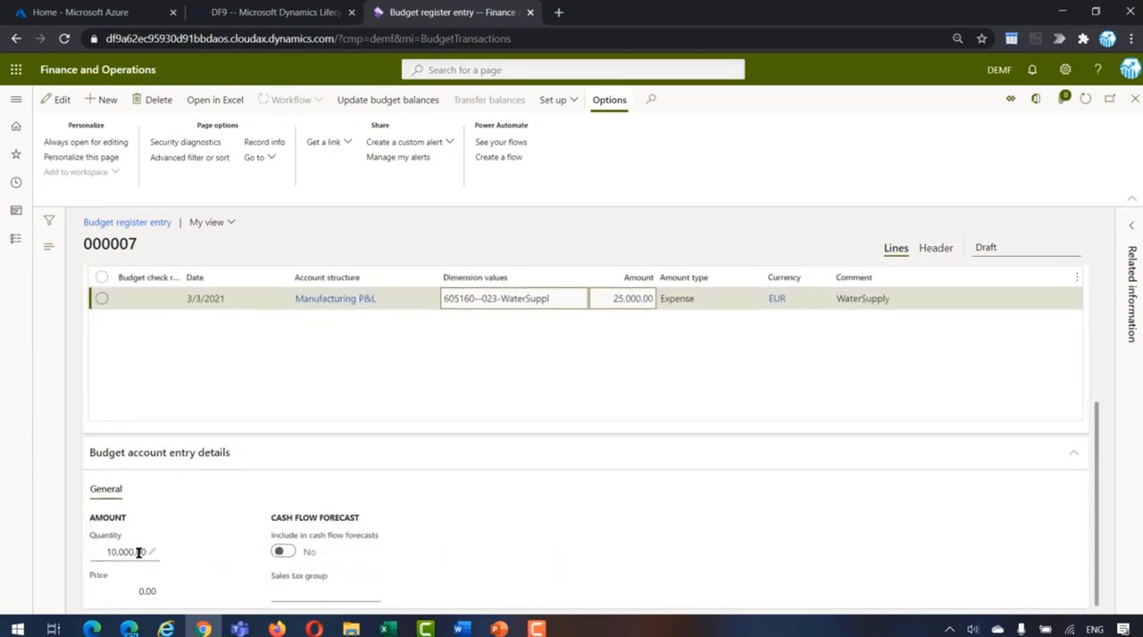
# Step: Update the budget balances for the open budget register entry without batch processing
pyautogui.scroll(3, 499, 488)
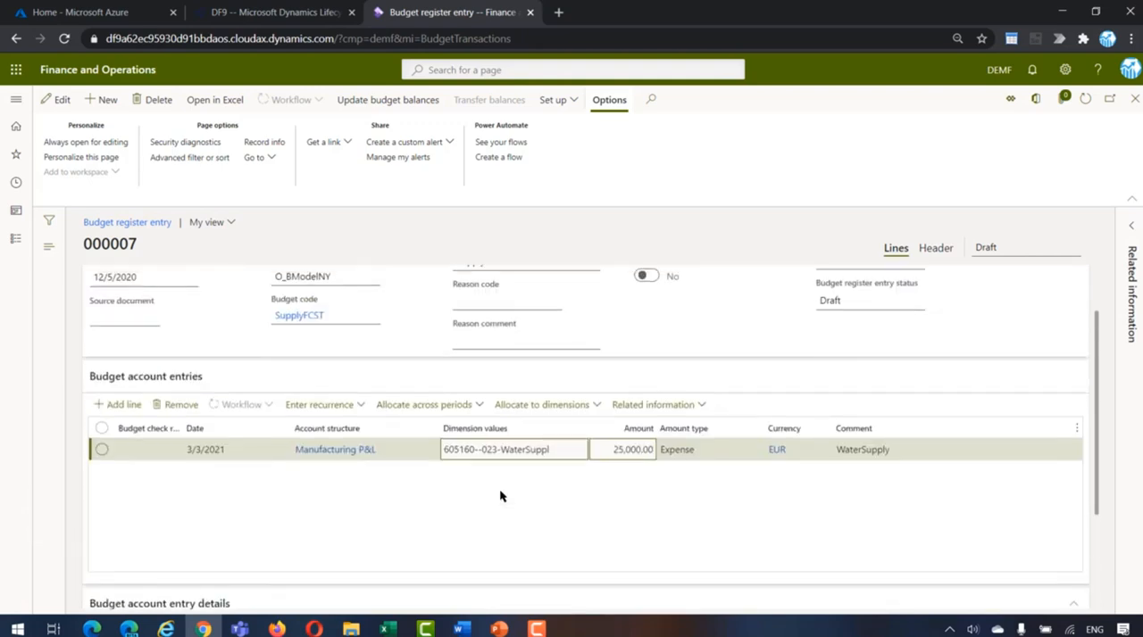
pyautogui.scroll(1, 499, 488)
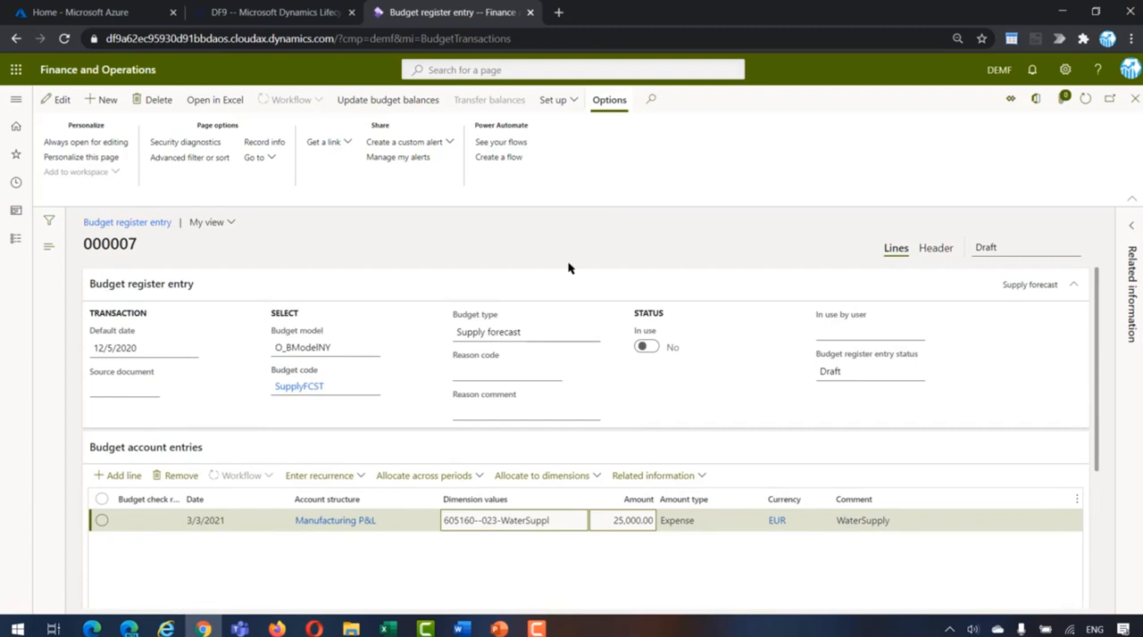
pyautogui.click(387, 101)
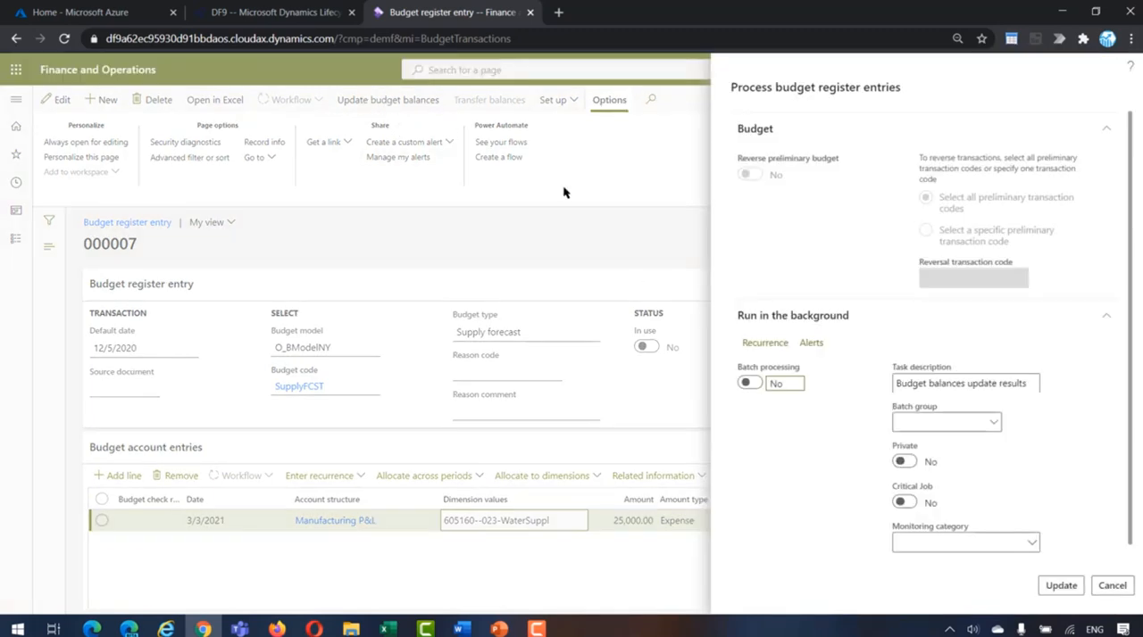
pyautogui.click(1061, 585)
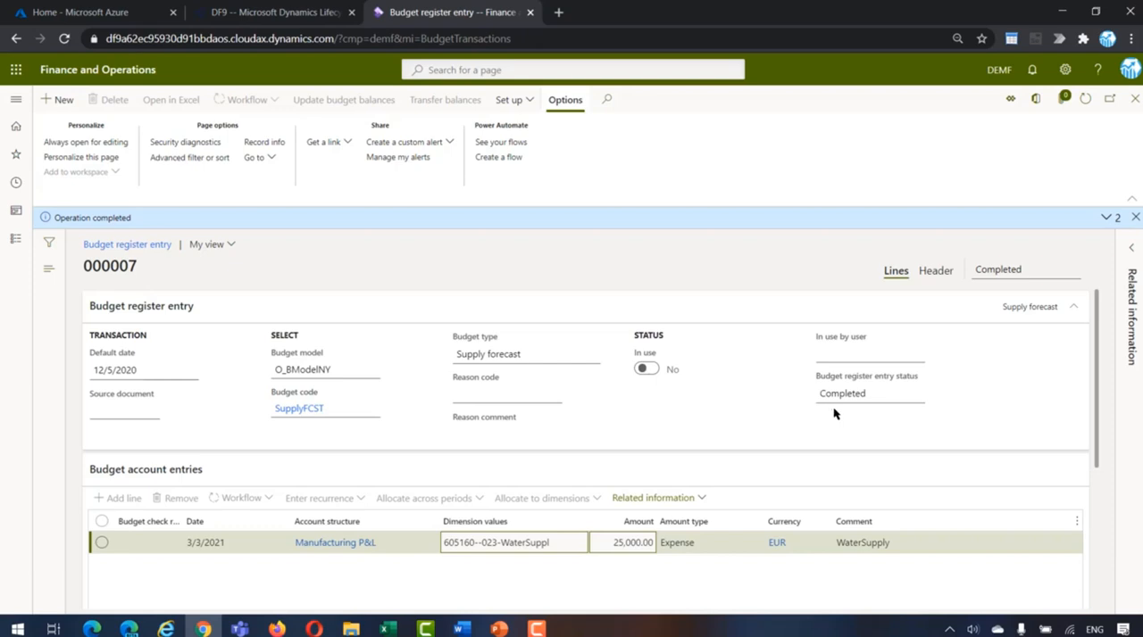
# Step: Create a new pending vendor invoice in accounts payable for the vendor Opal Audio
pyautogui.click(14, 241)
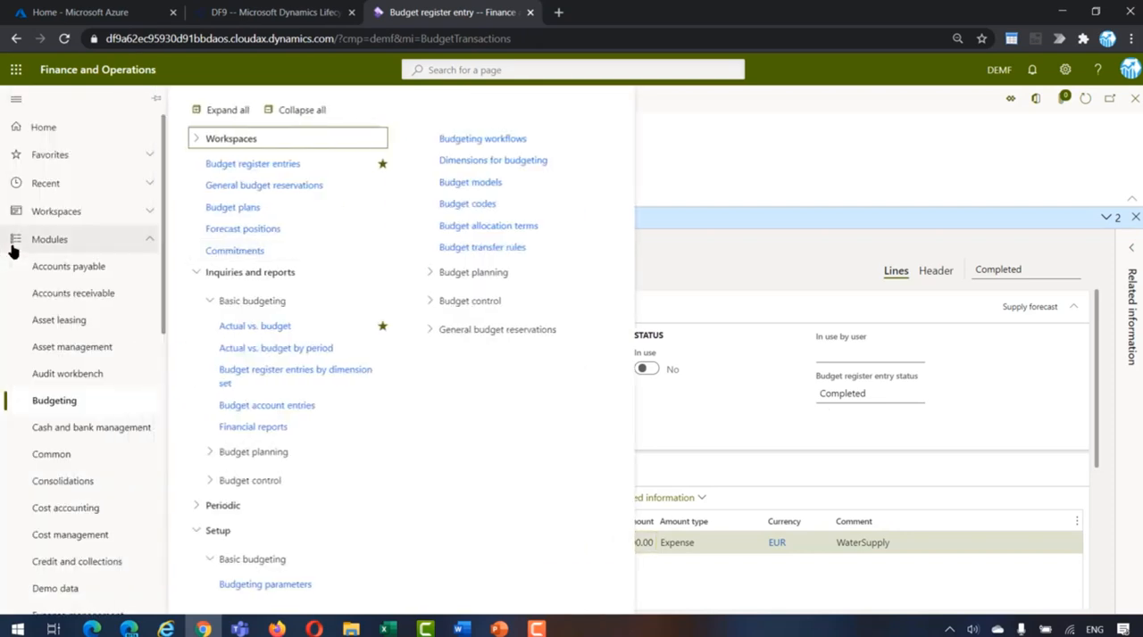
pyautogui.click(36, 268)
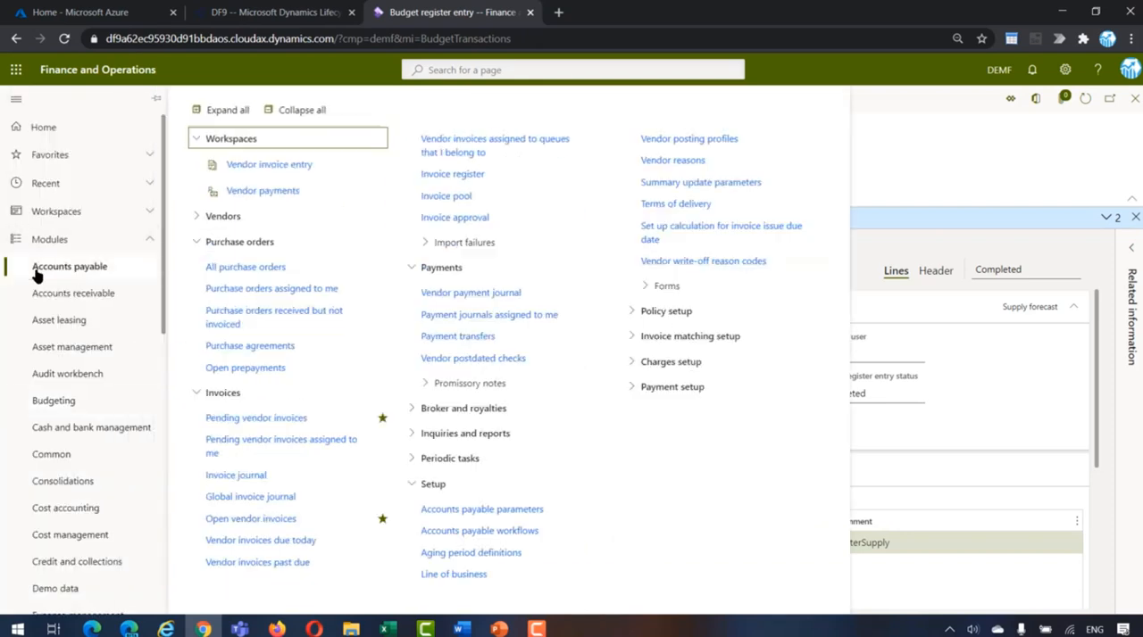
pyautogui.click(220, 417)
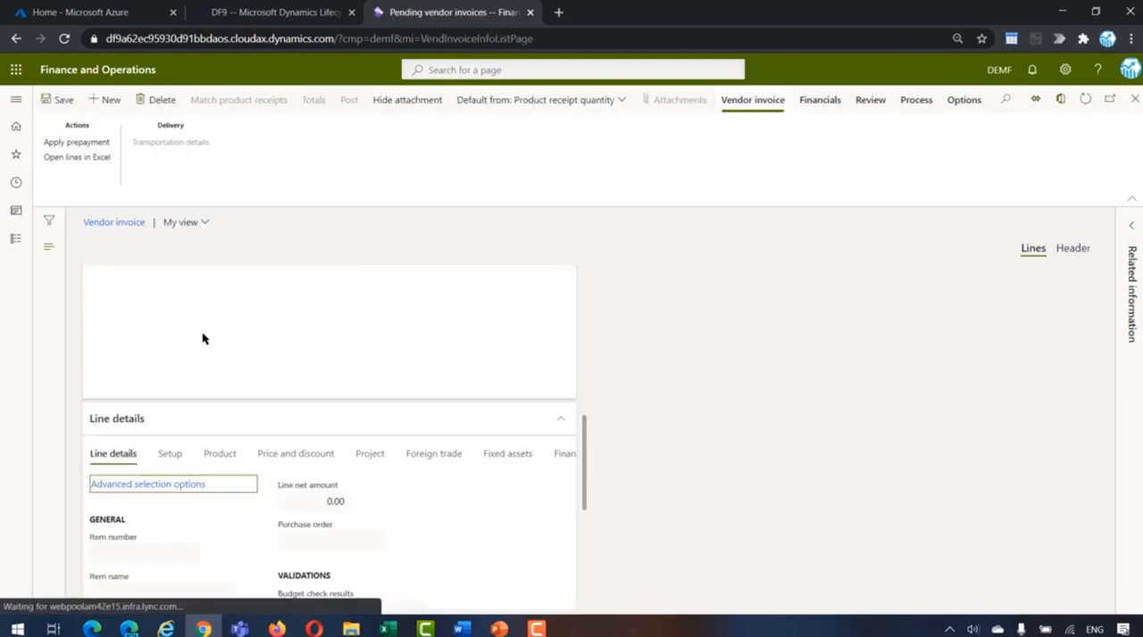
pyautogui.click(99, 101)
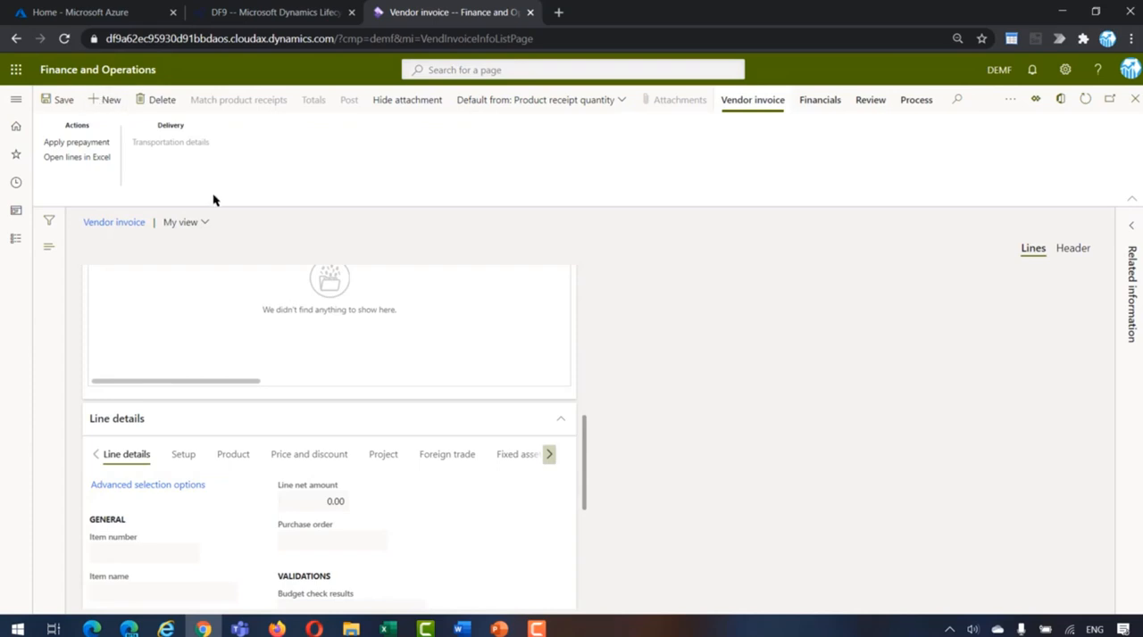
pyautogui.write('de-001')
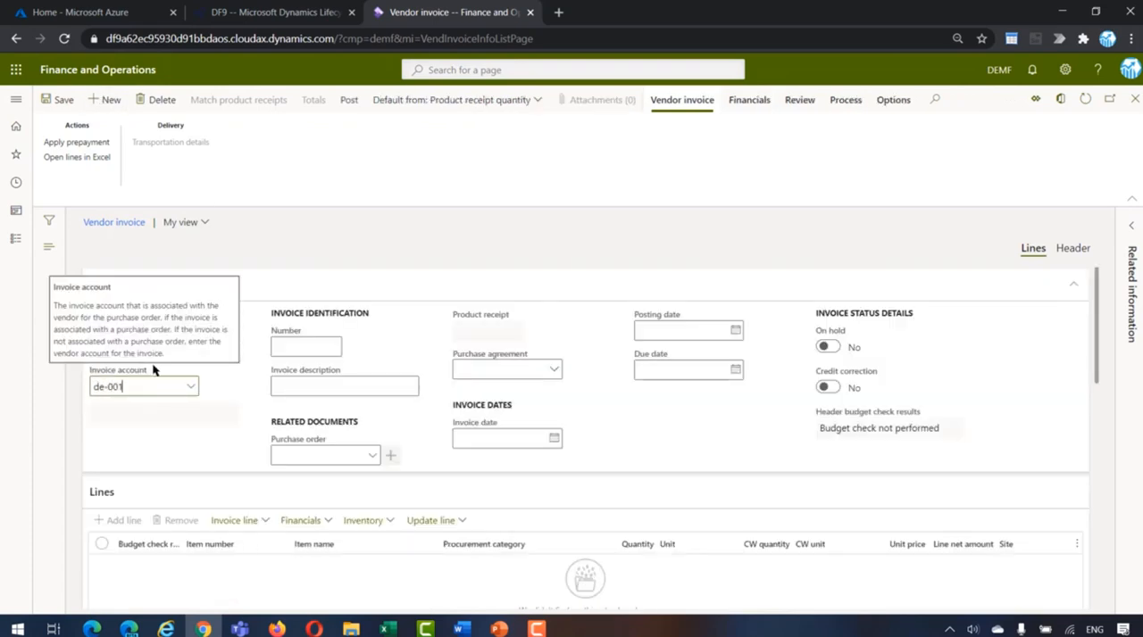
pyautogui.press('Tab')
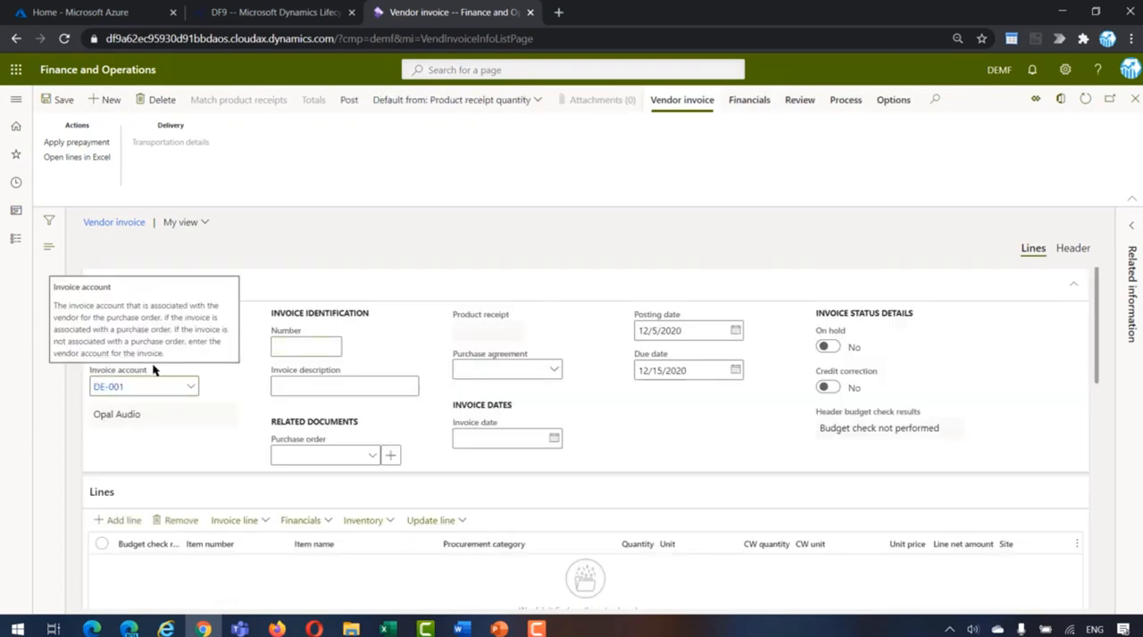
# Step: Set the vendor invoice number to invwa032021
pyautogui.write('invwa032021')
# Step: Set both the invoice date and the posting date of the vendor invoice to 3/3/2021
pyautogui.press('Tab')
pyautogui.press('Tab')
pyautogui.press('Tab')
pyautogui.press('Tab')
pyautogui.press('Tab')
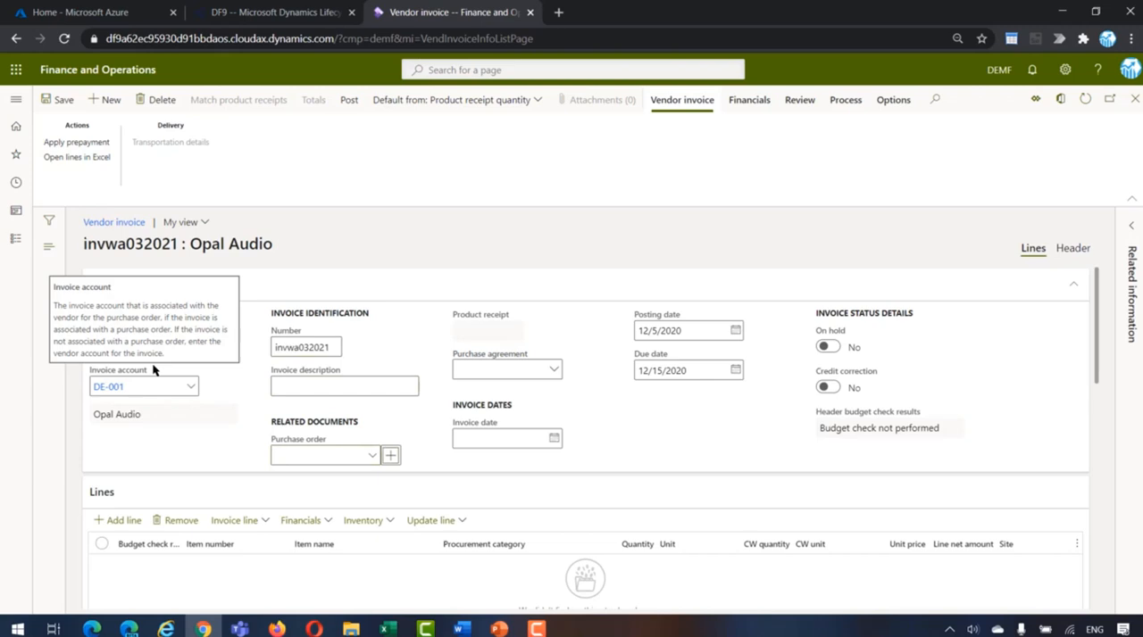
pyautogui.write('03032021')
pyautogui.press('Tab')
pyautogui.hotkey('shift', 'Tab')
pyautogui.hotkey('ctrl', 'c')
pyautogui.press('Tab')
pyautogui.hotkey('ctrl', 'v')
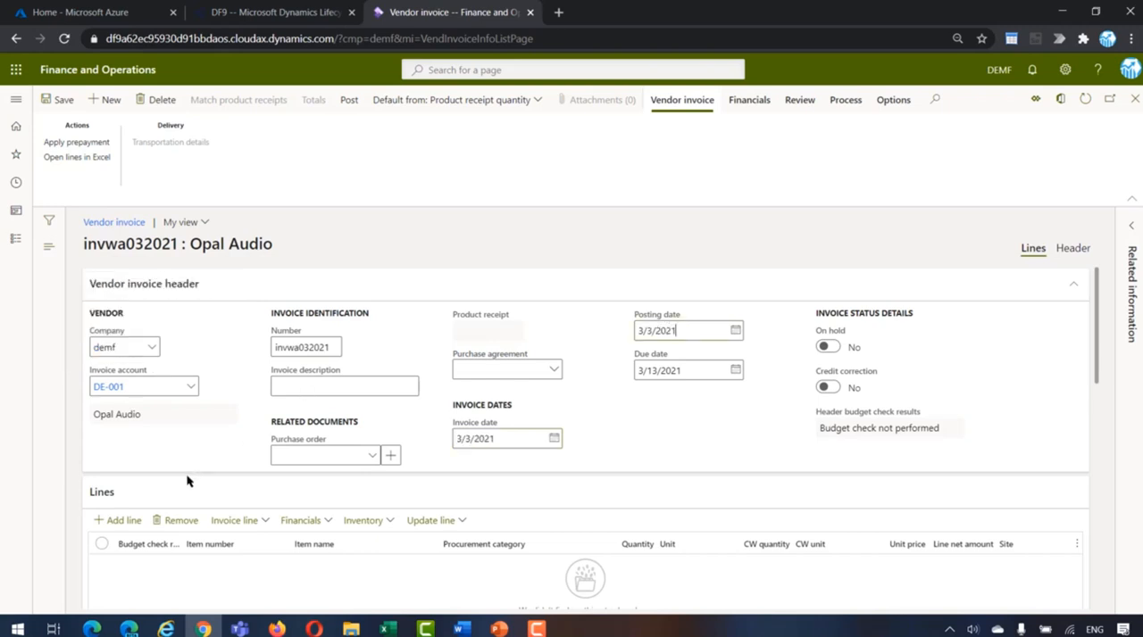
# Step: Add an invoice line for item W1, Water1 (FreshWater)
pyautogui.scroll(-1, 183, 479)
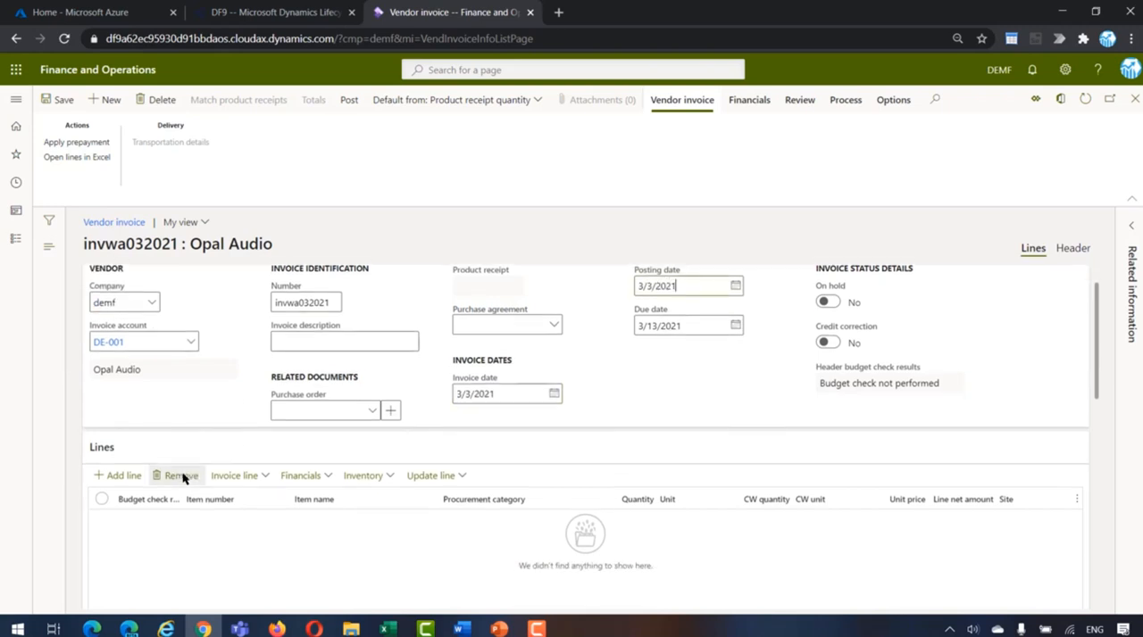
pyautogui.click(118, 477)
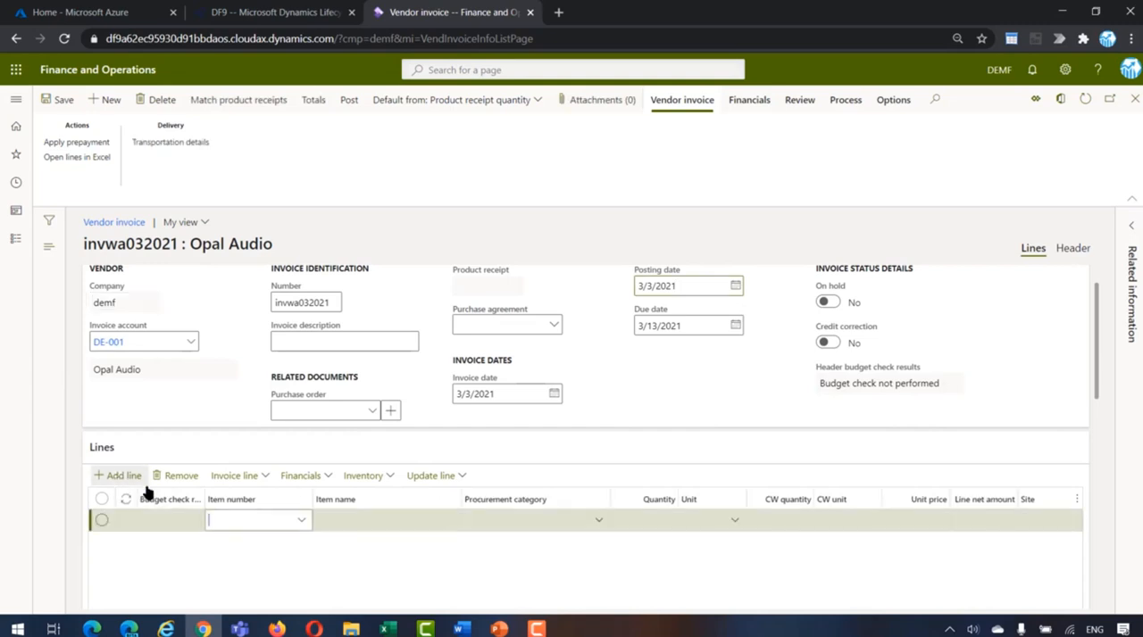
pyautogui.click(303, 522)
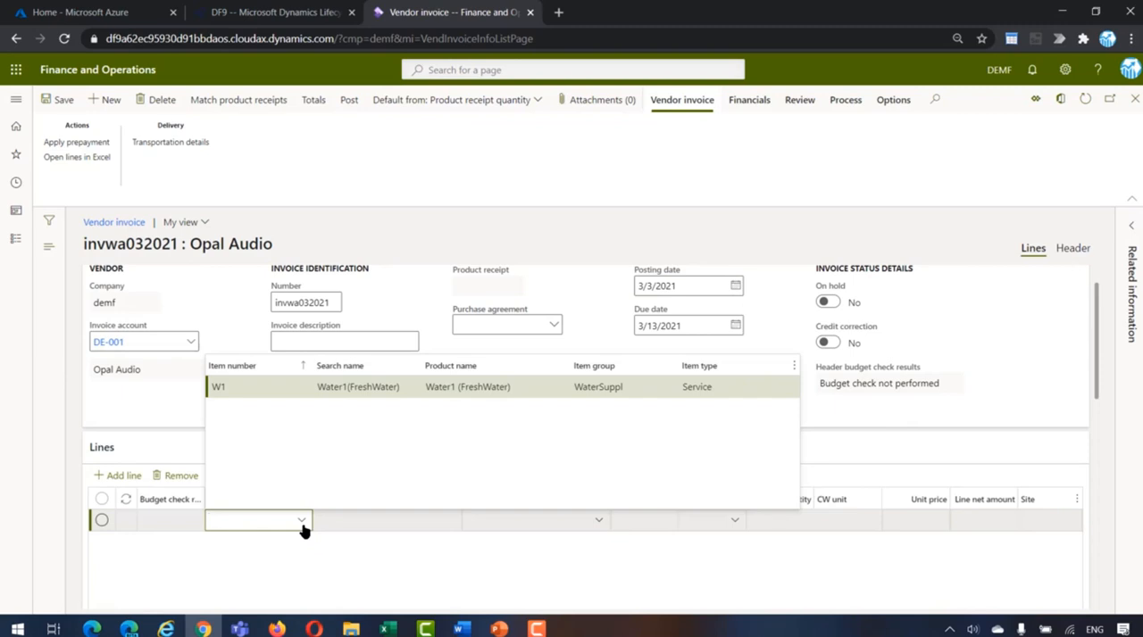
pyautogui.click(253, 385)
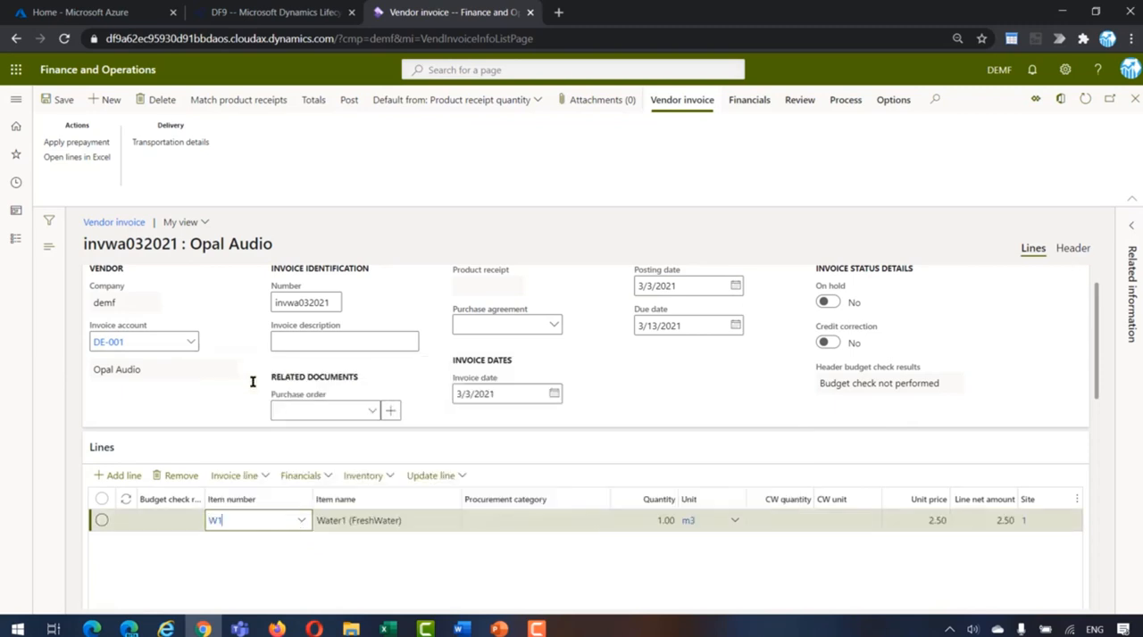
# Step: Set the W1 invoice line's quantity to 8,000 m3 and its unit price to 4.00
pyautogui.press('Tab')
pyautogui.press('Tab')
pyautogui.press('Tab')
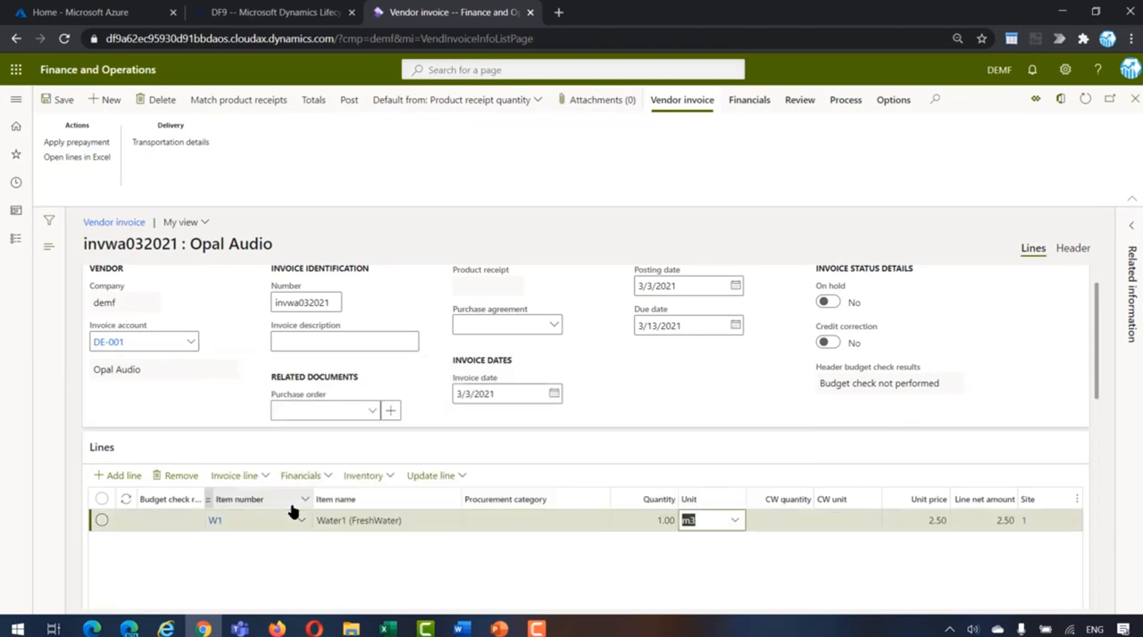
pyautogui.hotkey('shift', 'Tab')
pyautogui.write('8000')
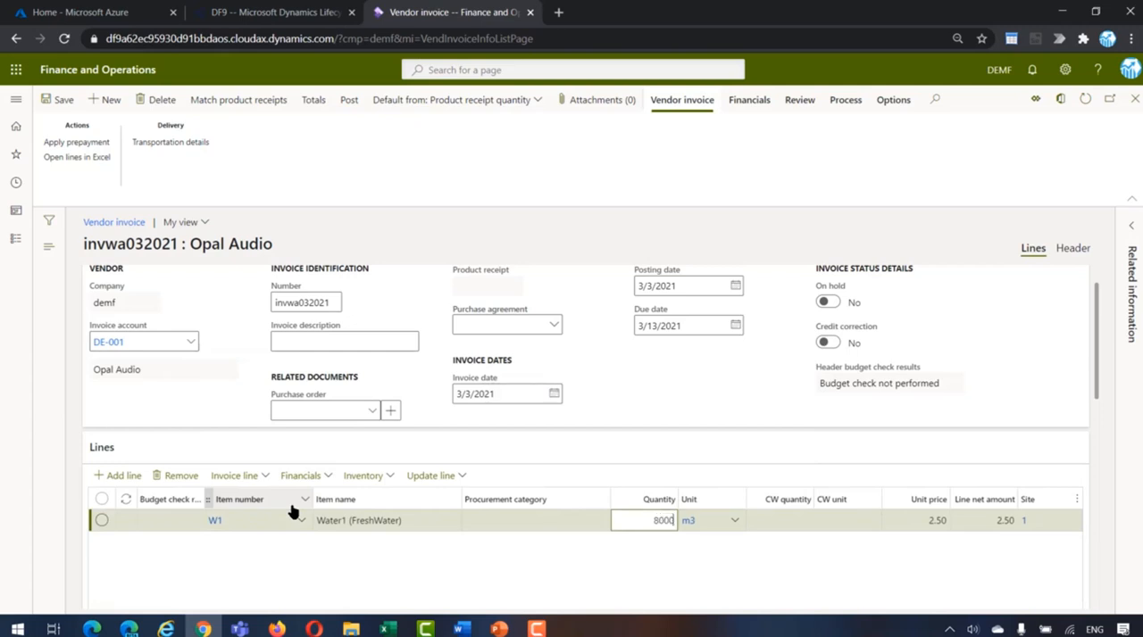
pyautogui.press('Tab')
pyautogui.press('Tab')
pyautogui.press('Tab')
pyautogui.press('Tab')
pyautogui.write('4')
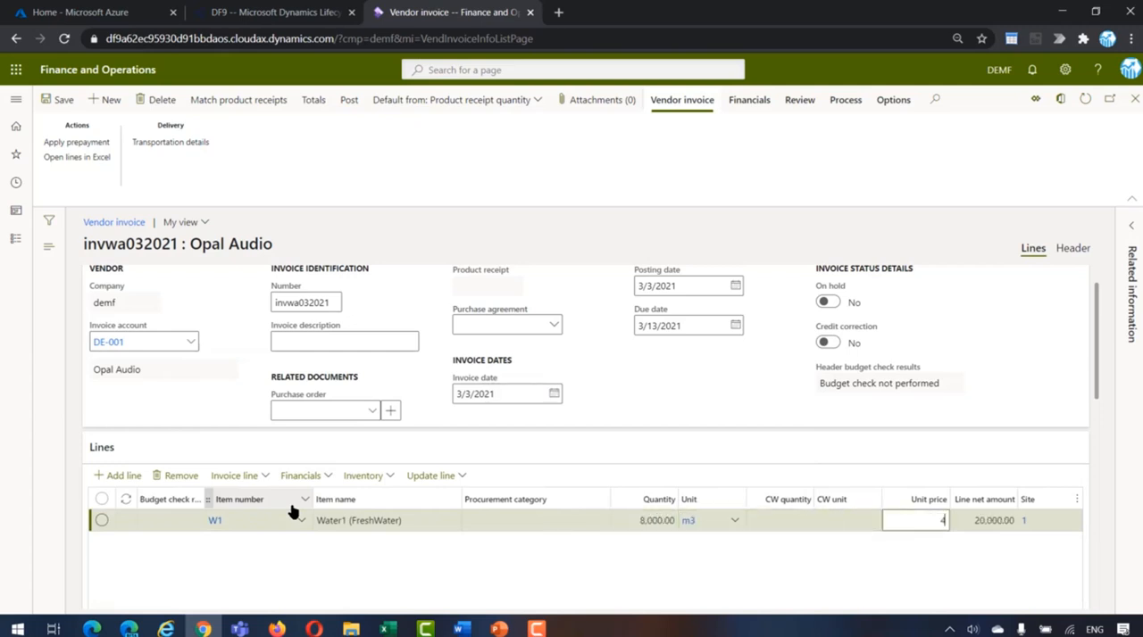
pyautogui.press('Tab')
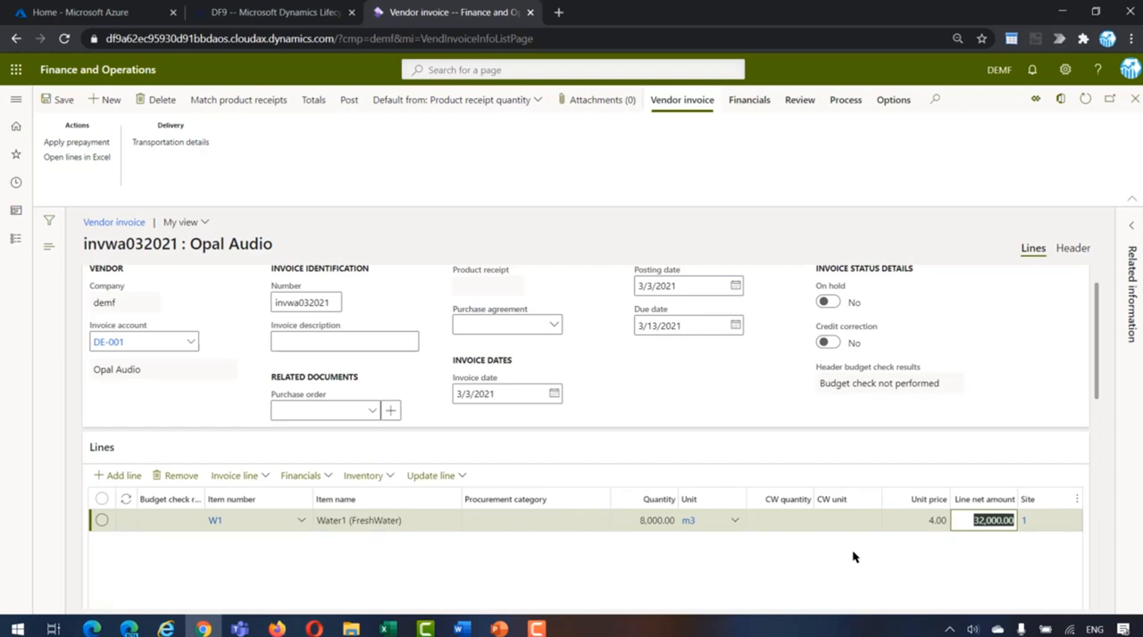
pyautogui.scroll(-1, 852, 557)
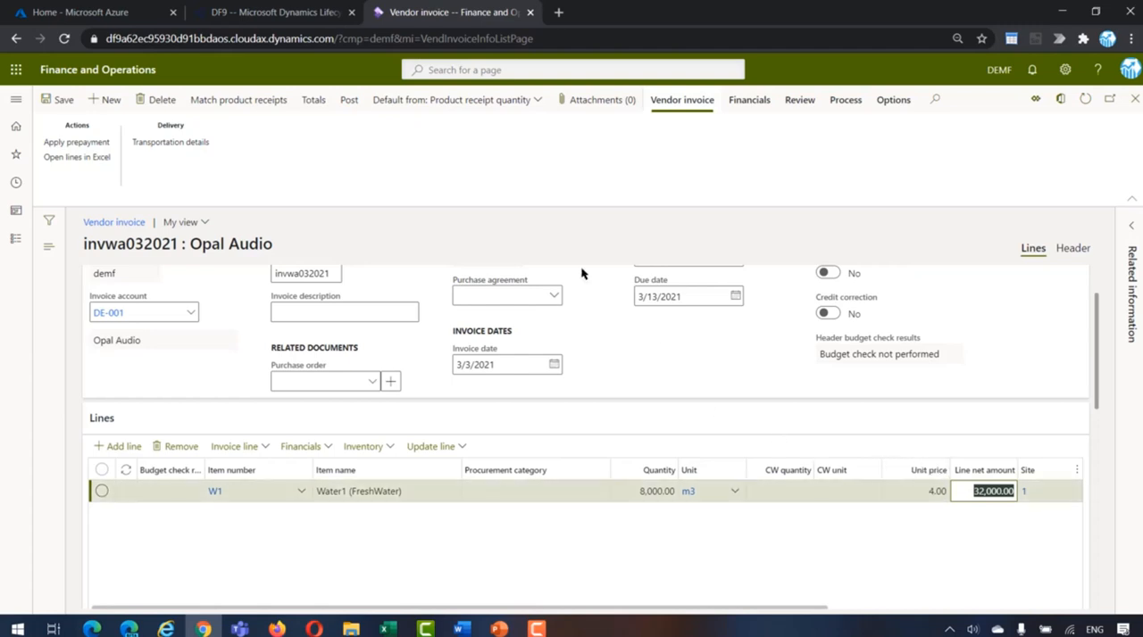
# Step: Post the vendor invoice and open the Actual vs. budget inquiry in the Budgeting module
pyautogui.click(348, 102)
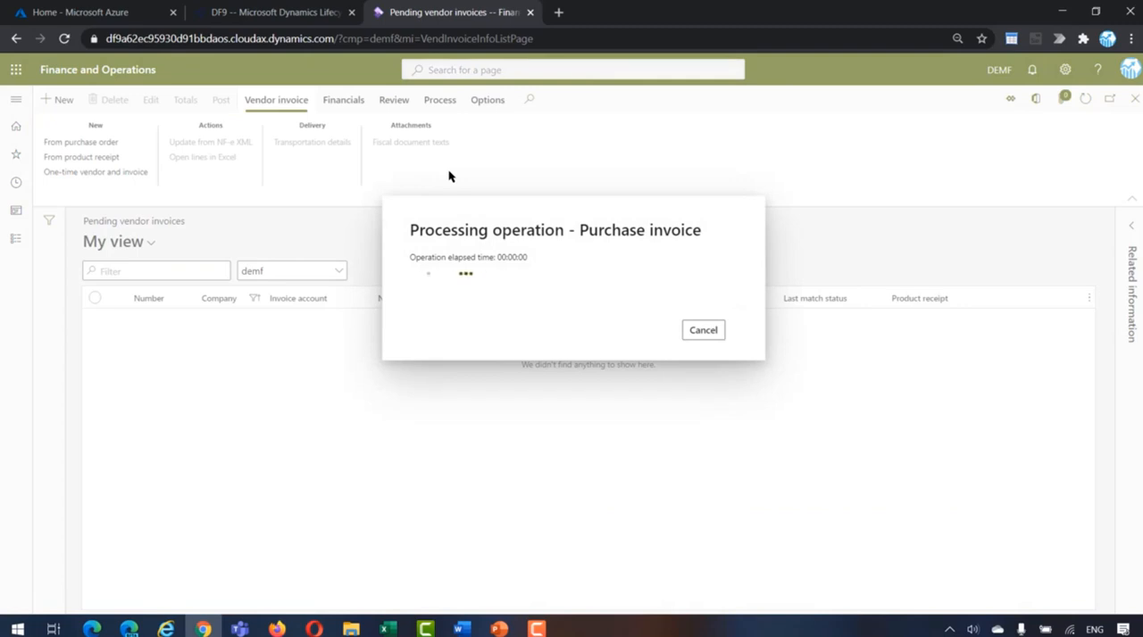
pyautogui.click(16, 239)
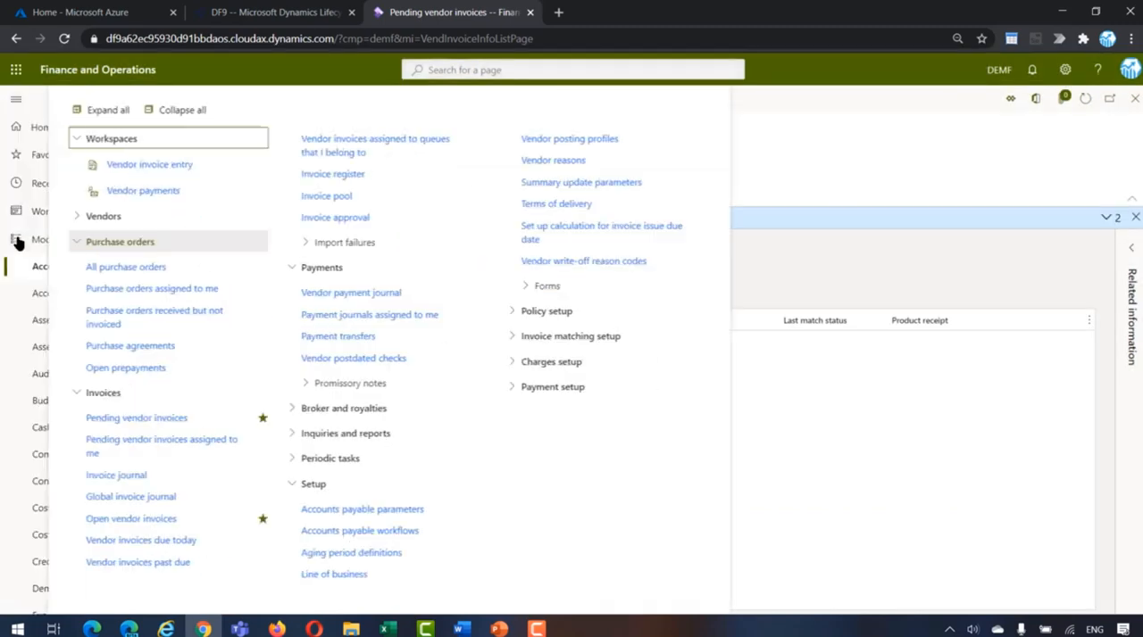
pyautogui.click(54, 403)
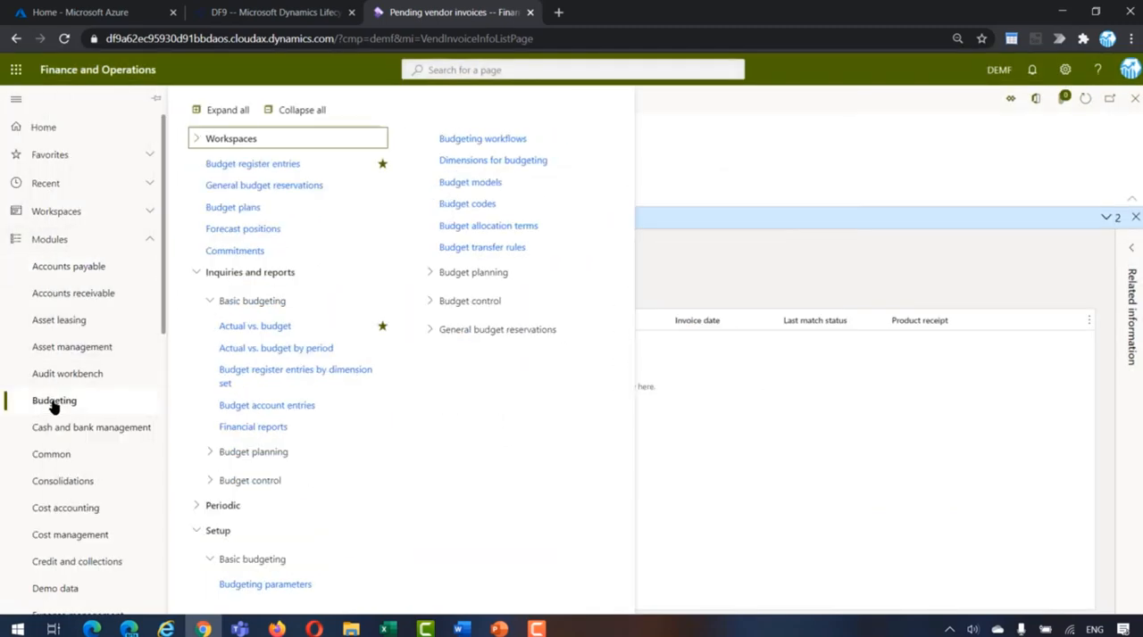
pyautogui.click(245, 327)
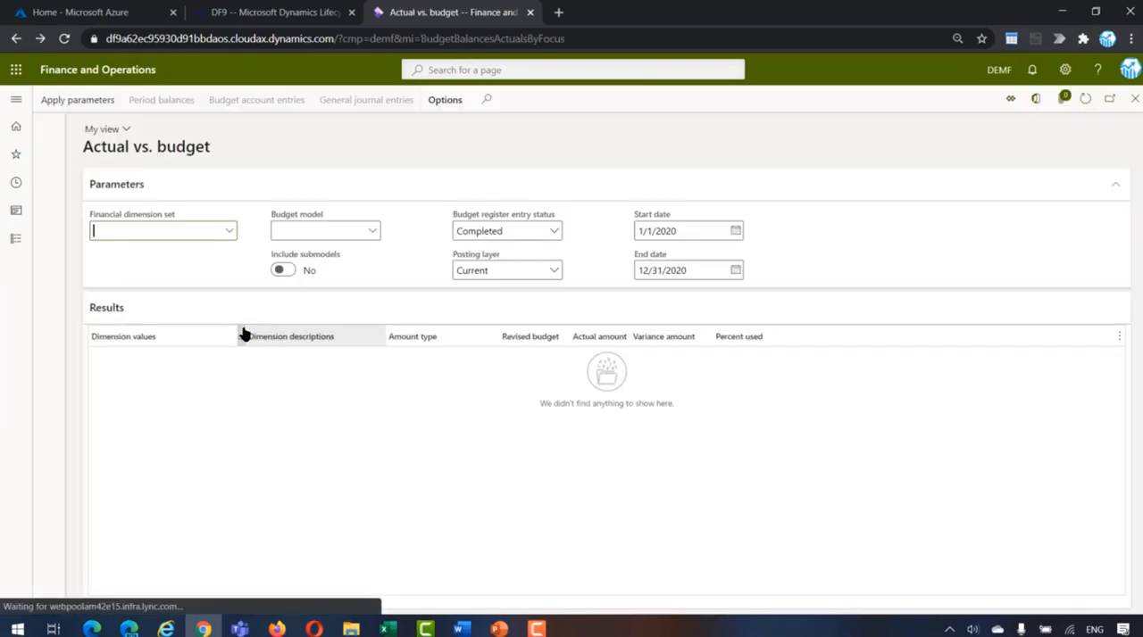
# Step: Set the inquiry's financial dimension set to Item Group and its budget model to O_BModelNY
pyautogui.click(230, 232)
pyautogui.scroll(-2, 215, 303)
pyautogui.scroll(-5, 215, 304)
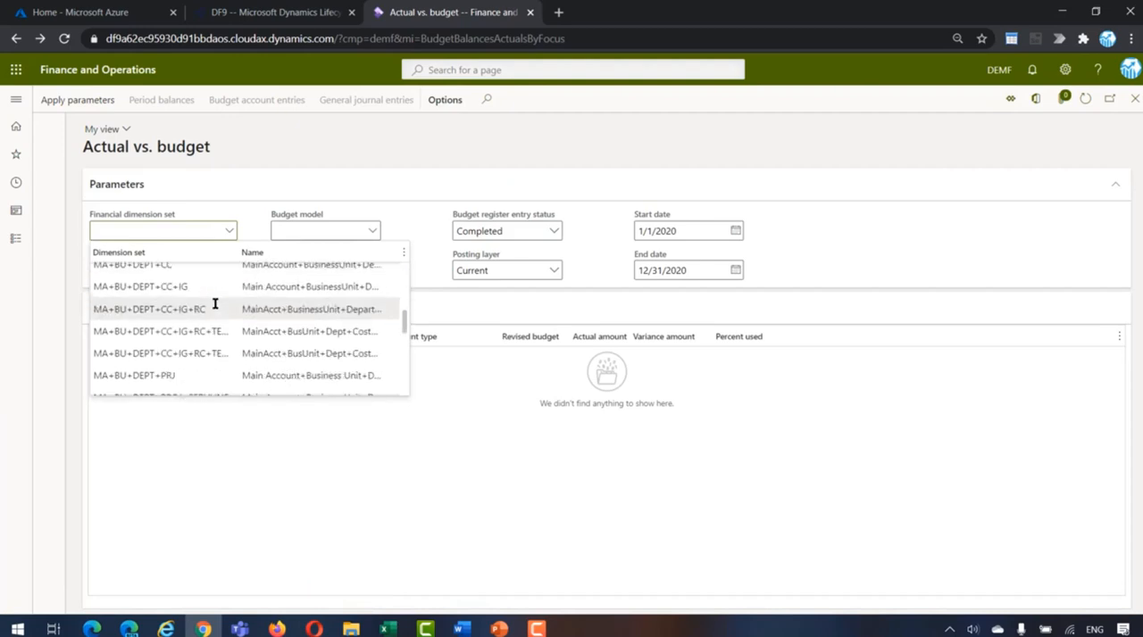
pyautogui.scroll(-3, 215, 303)
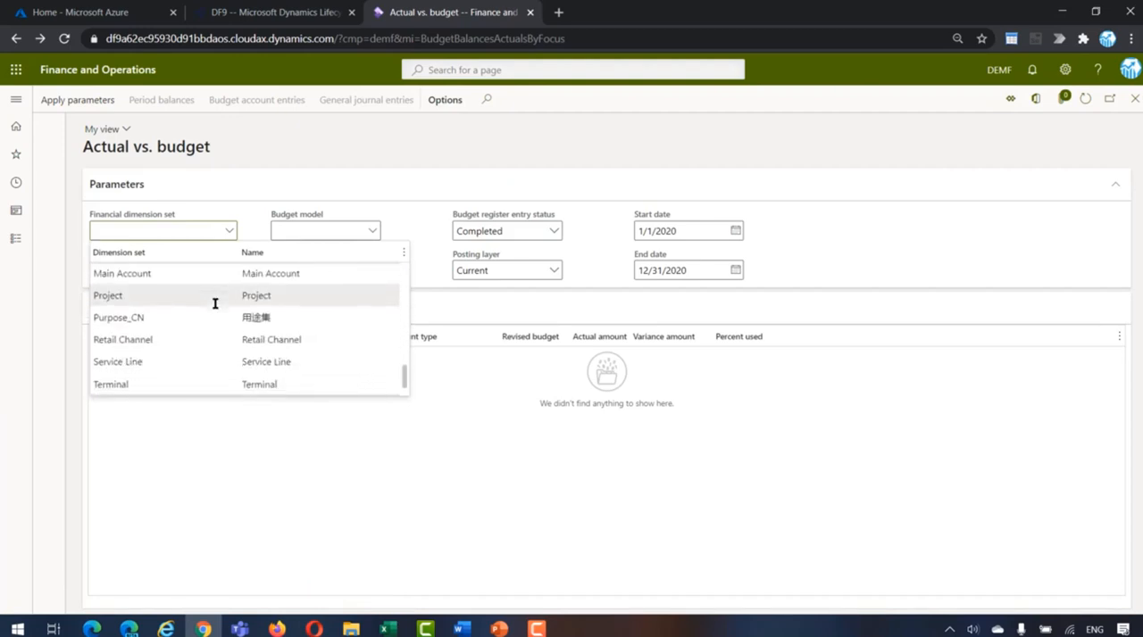
pyautogui.write('item')
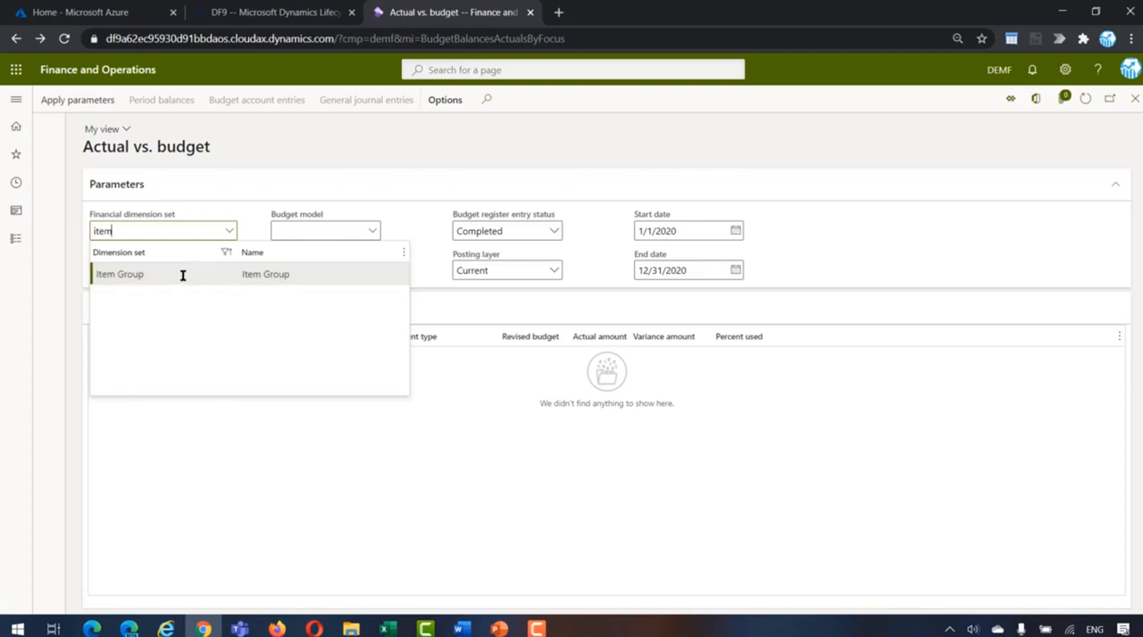
pyautogui.click(182, 273)
pyautogui.click(370, 233)
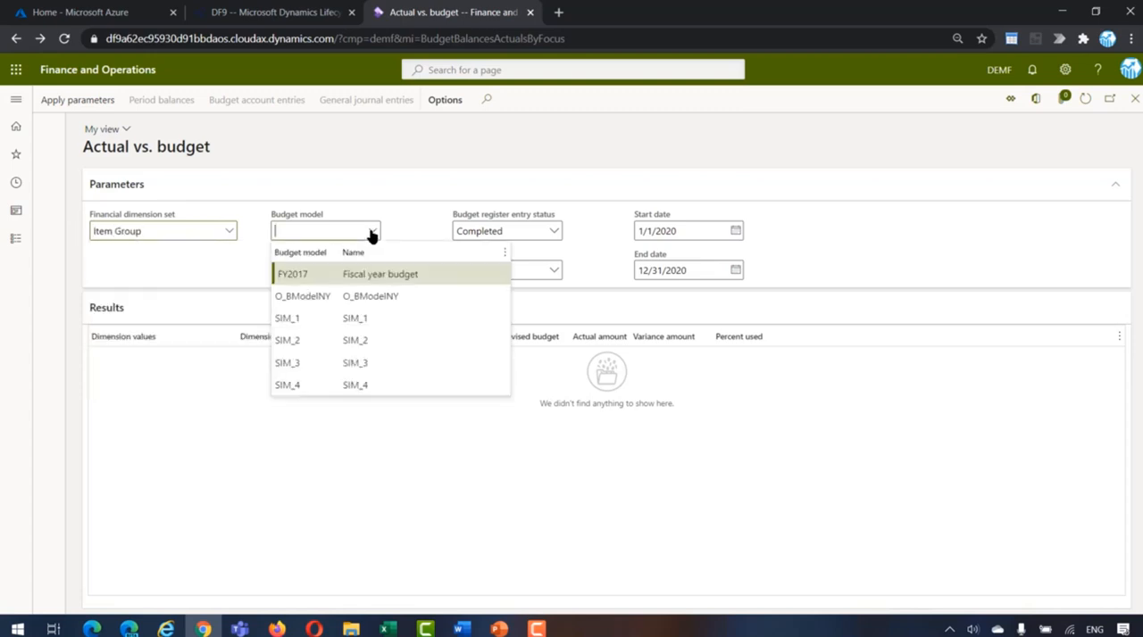
pyautogui.click(337, 295)
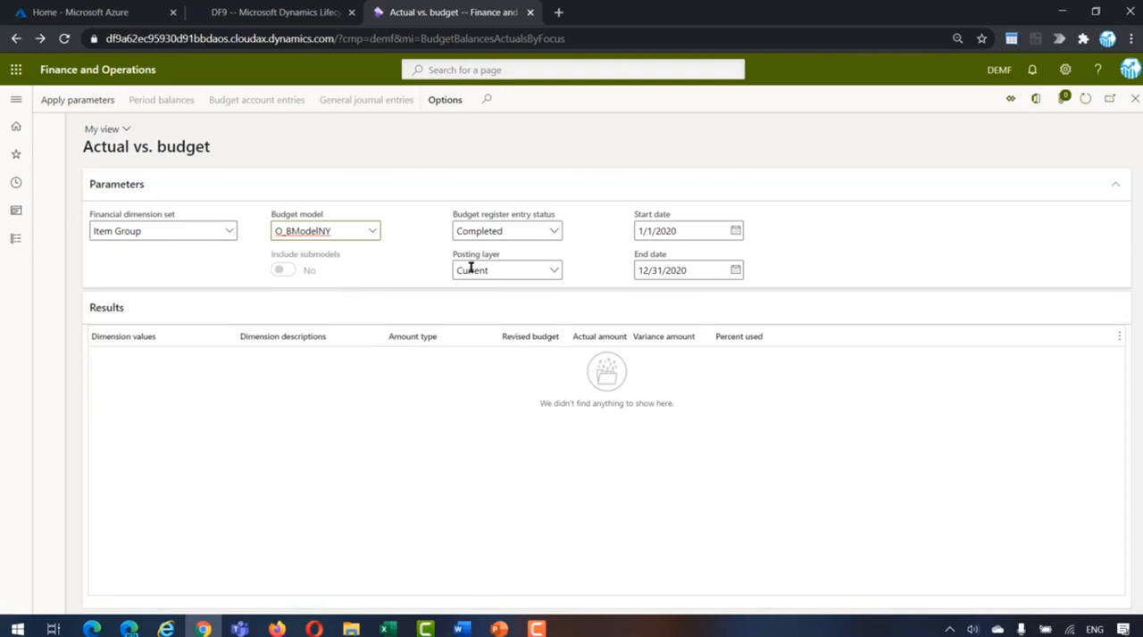
# Step: Set the start date of the Actual vs. budget inquiry to 3/1/2021
pyautogui.moveTo(686, 231); pyautogui.dragTo(623, 236)
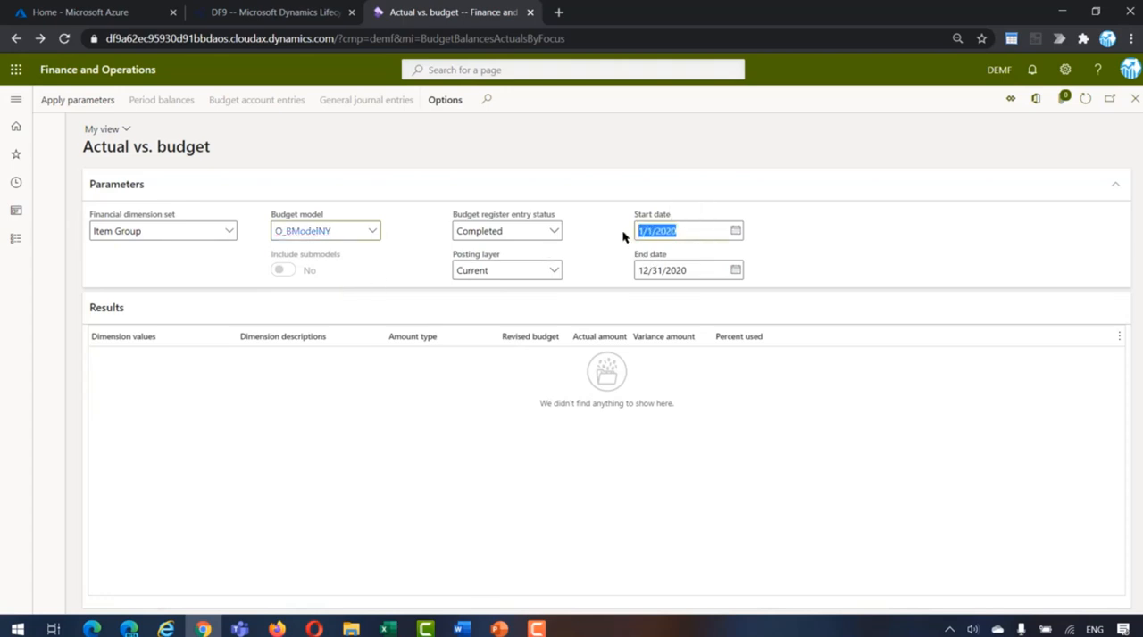
pyautogui.click(735, 231)
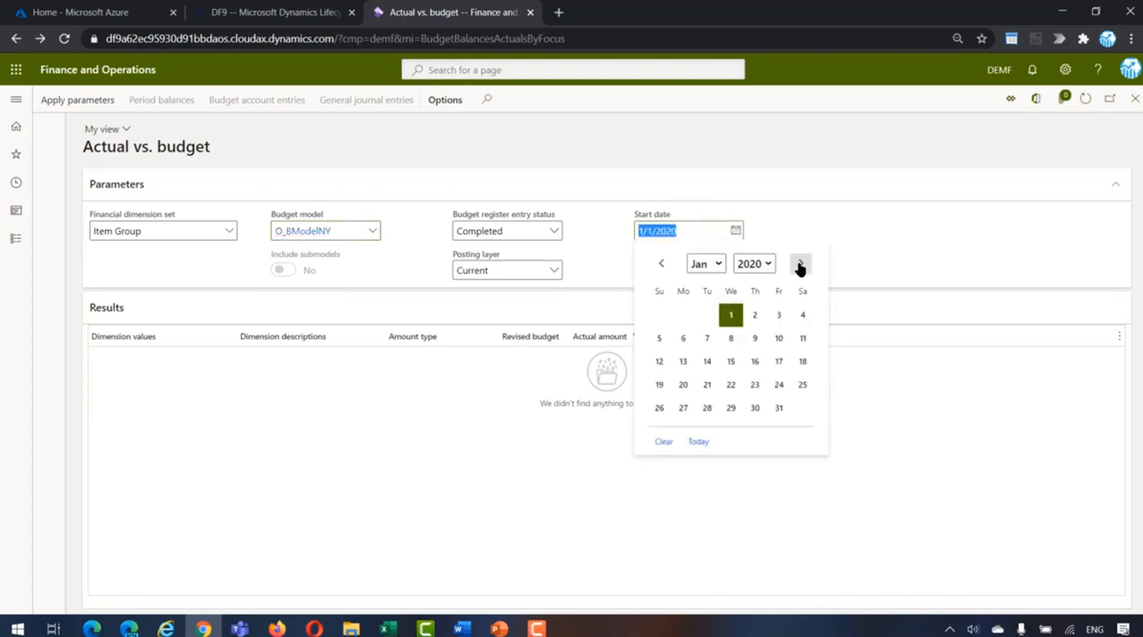
pyautogui.click(799, 266)
pyautogui.click(799, 266)
pyautogui.click(765, 270)
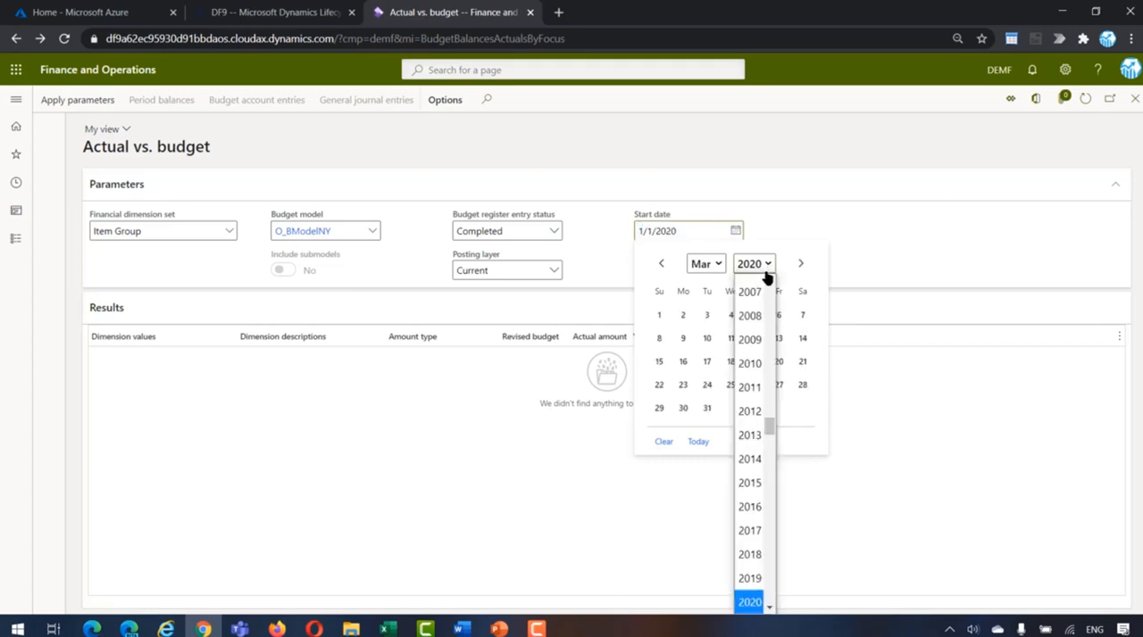
pyautogui.scroll(-2, 768, 433)
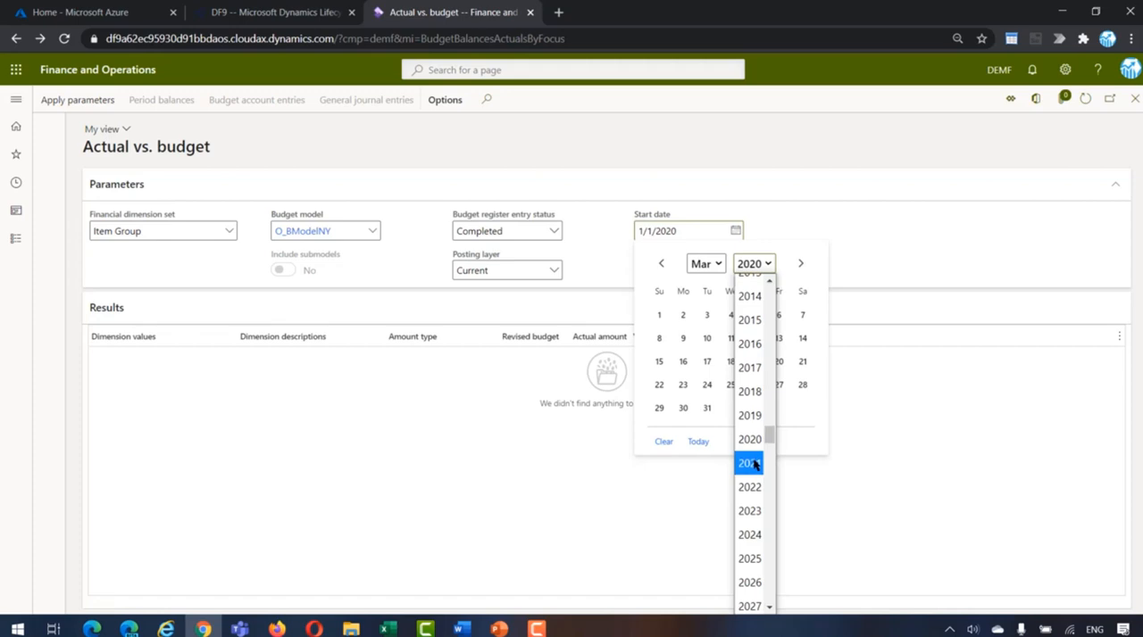
pyautogui.click(755, 464)
pyautogui.click(683, 315)
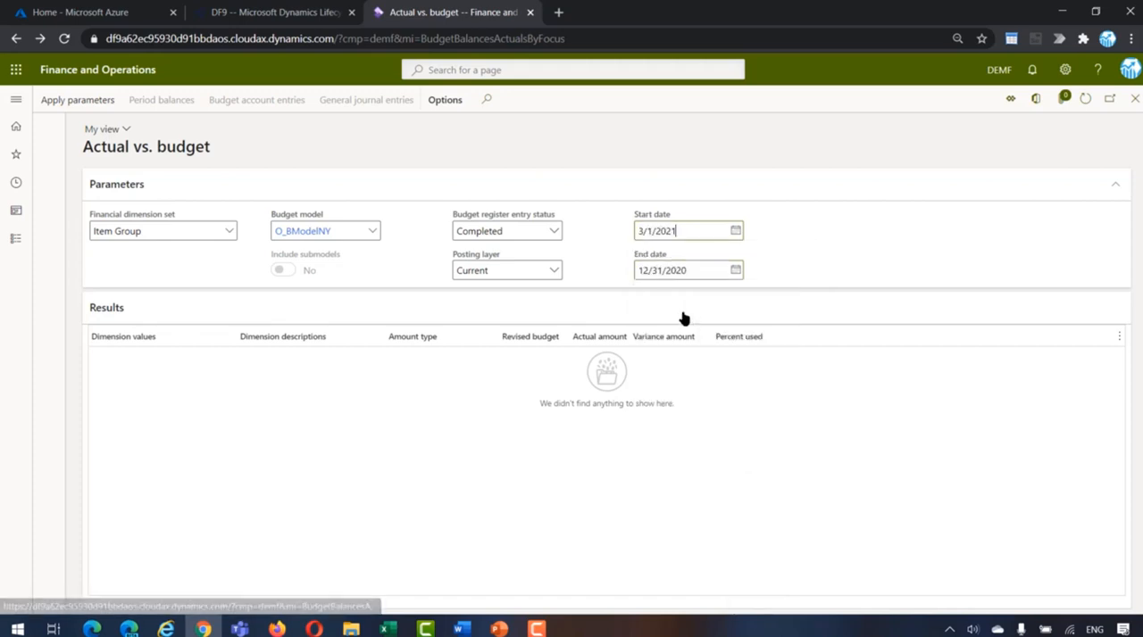
# Step: Set the inquiry's end date to 3/31/2021 and apply the parameters
pyautogui.moveTo(685, 230); pyautogui.dragTo(618, 235)
pyautogui.hotkey('ctrl', 'c')
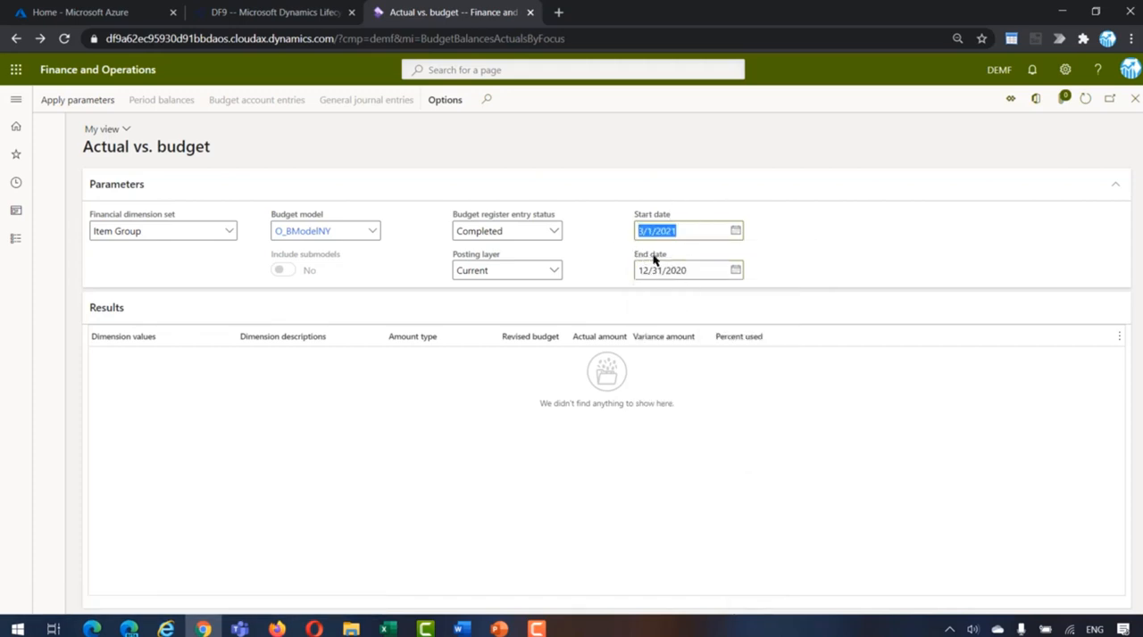
pyautogui.moveTo(707, 271); pyautogui.dragTo(630, 289)
pyautogui.hotkey('ctrl', 'v')
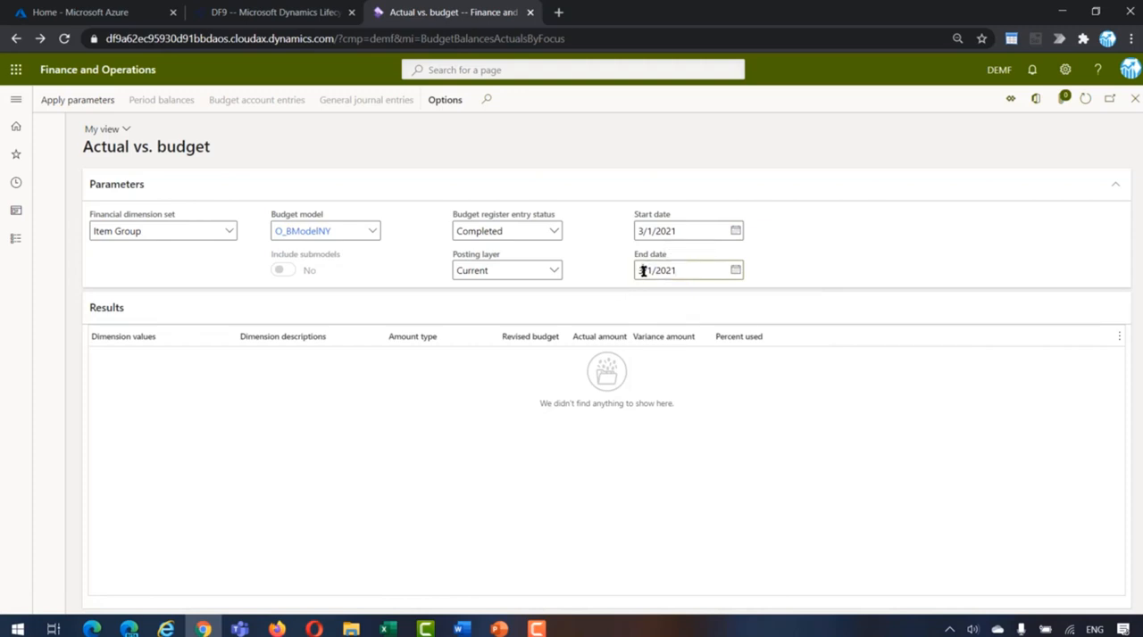
pyautogui.click(646, 271)
pyautogui.write('3')
pyautogui.click(78, 105)
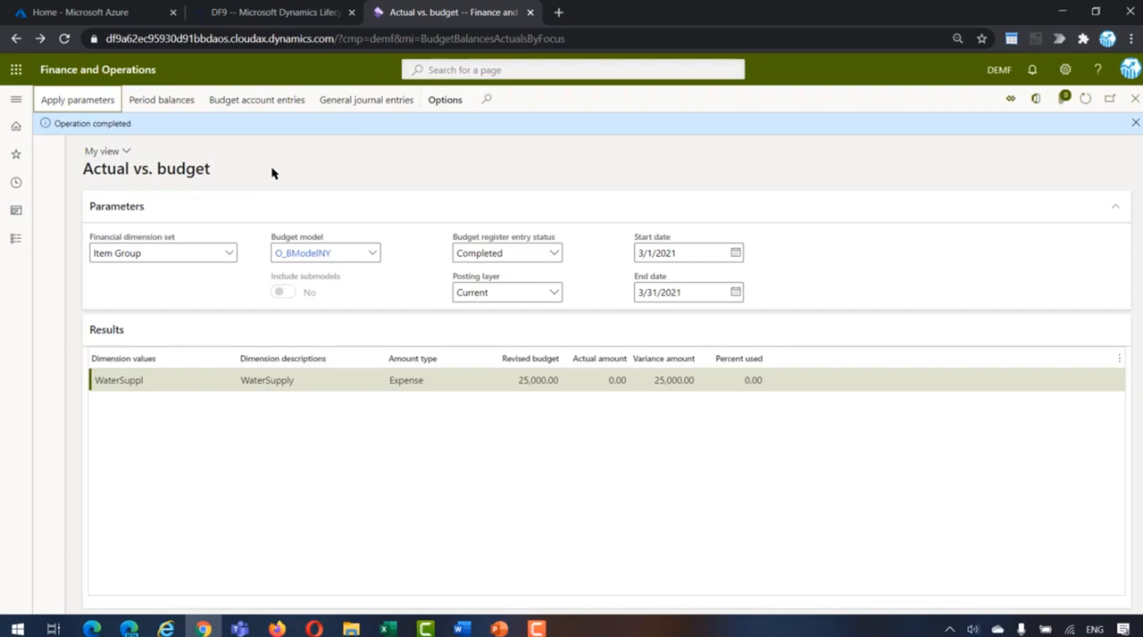
# Step: Transfer the vendor invoice invwa032021 from the General ledger's subledger journal entries not yet transferred immediately
pyautogui.click(13, 243)
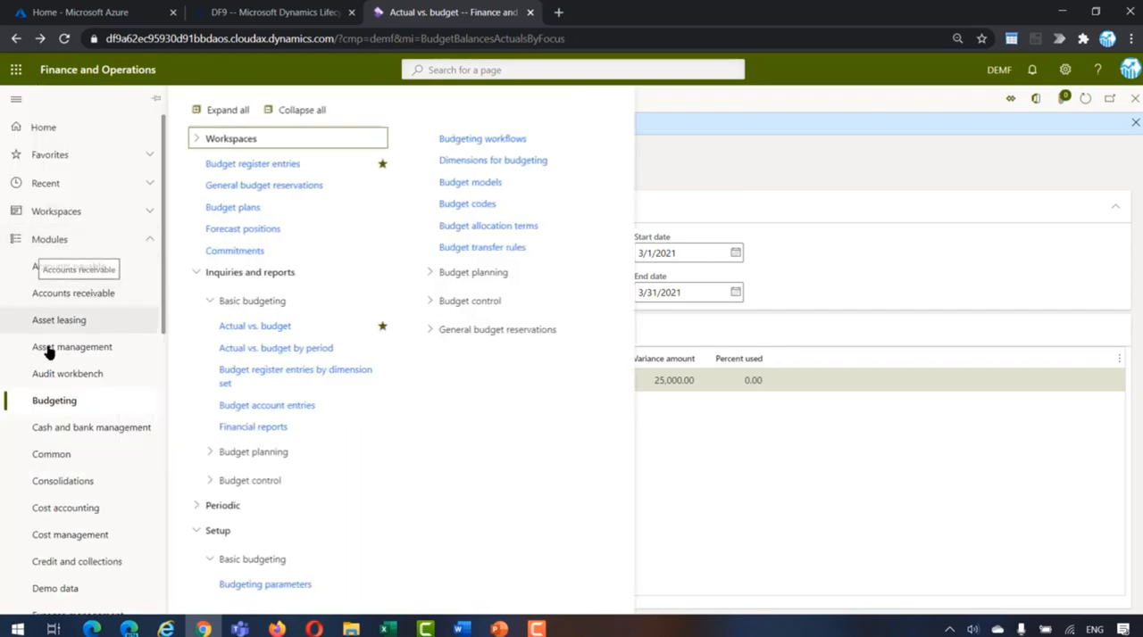
pyautogui.scroll(-3, 51, 413)
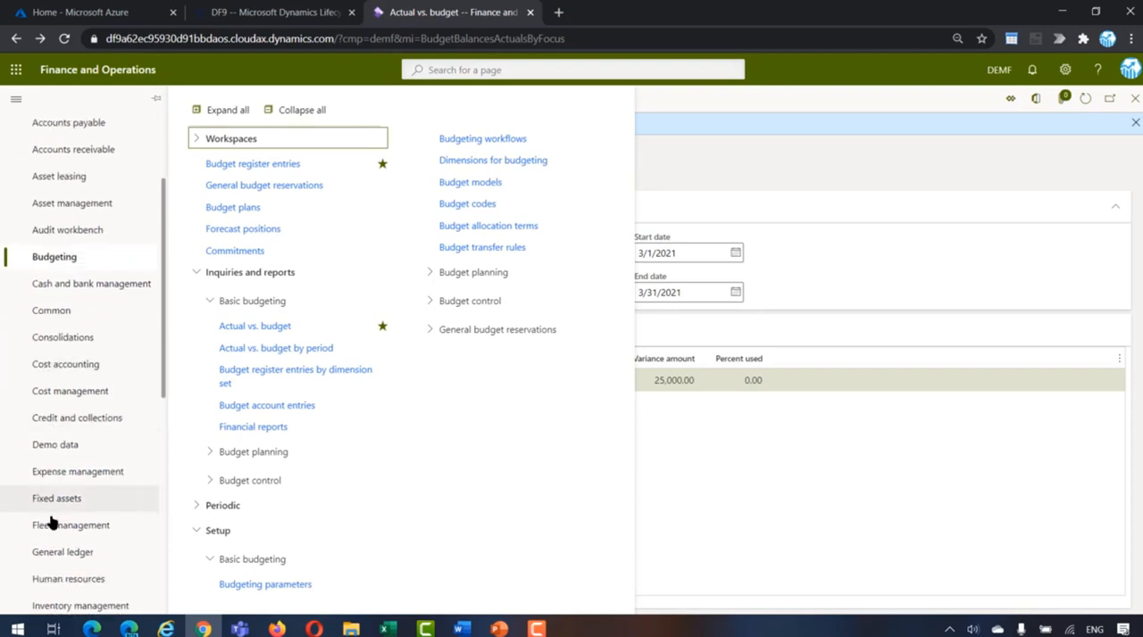
pyautogui.click(51, 551)
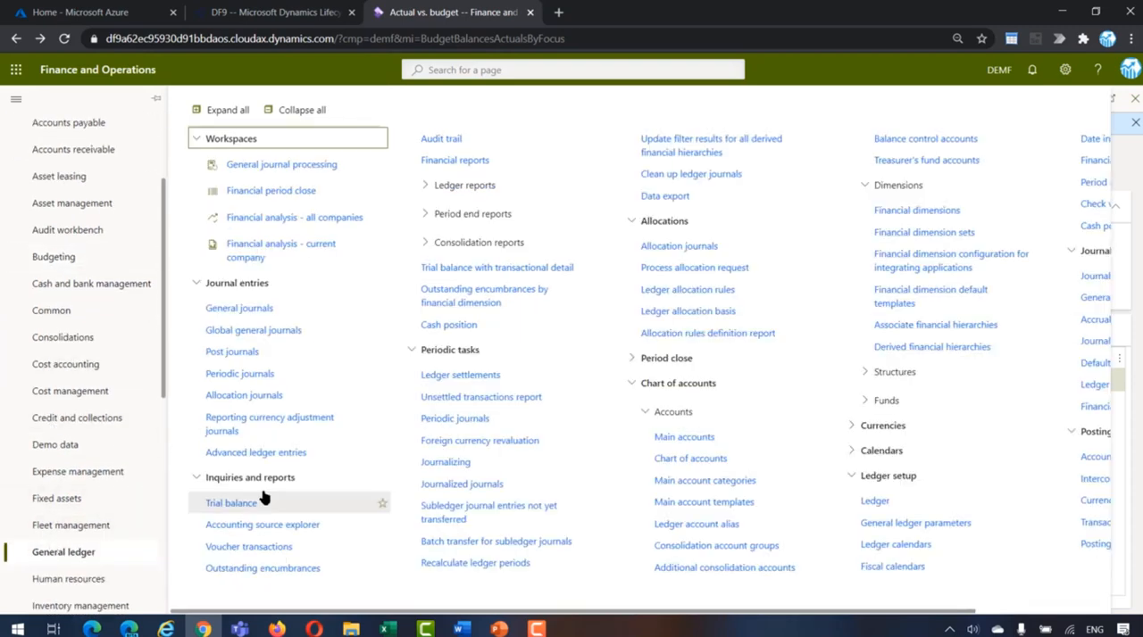
pyautogui.click(442, 515)
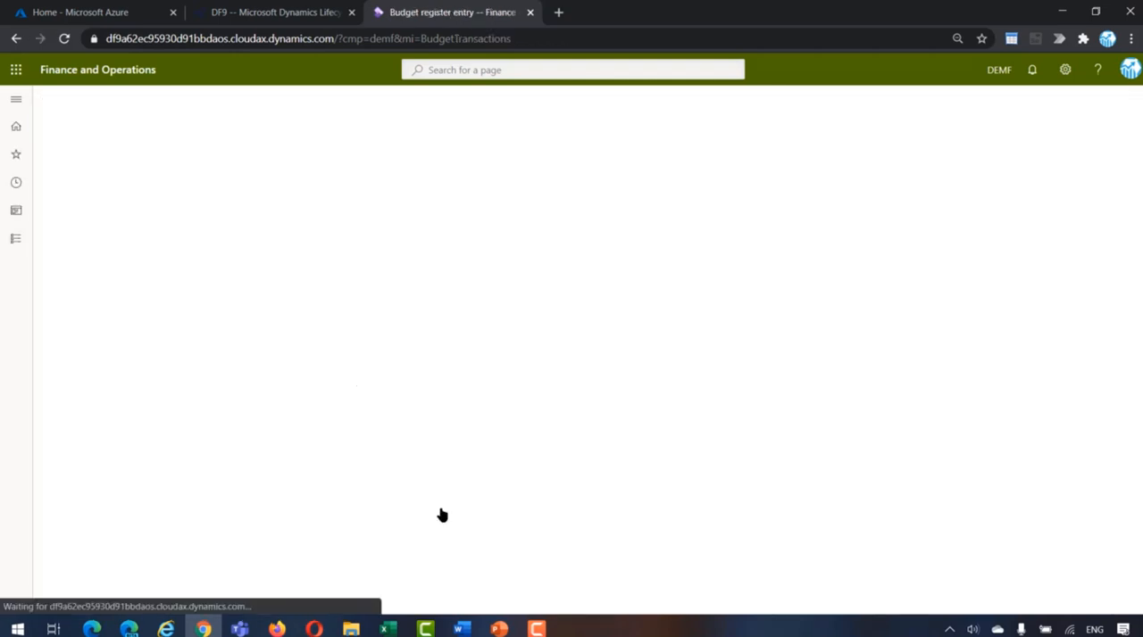
pyautogui.click(187, 225)
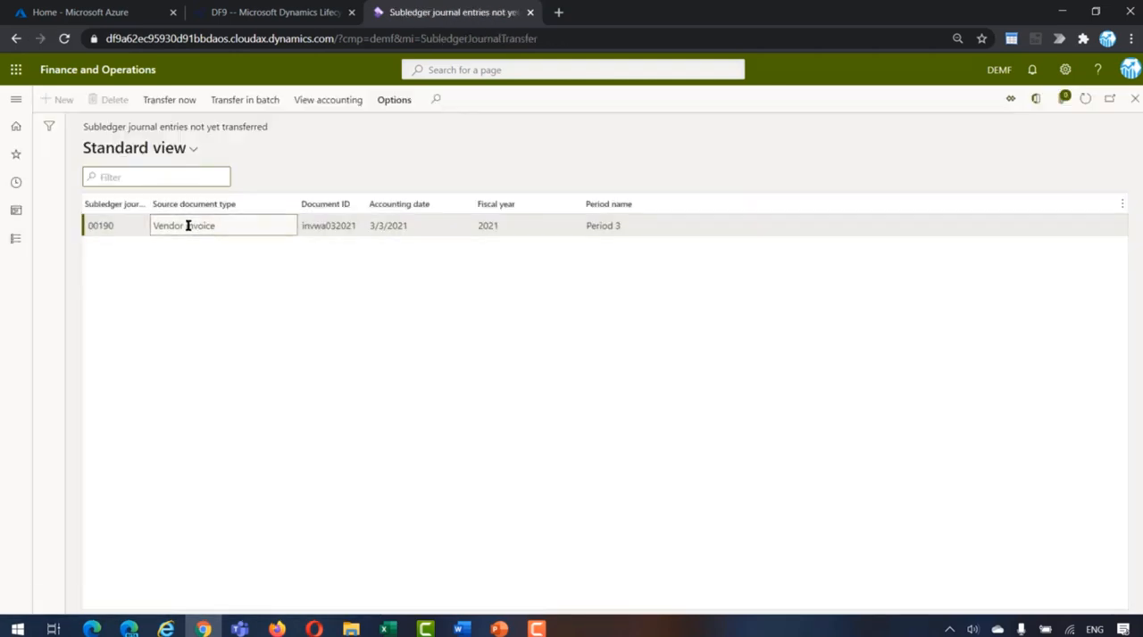
pyautogui.click(159, 109)
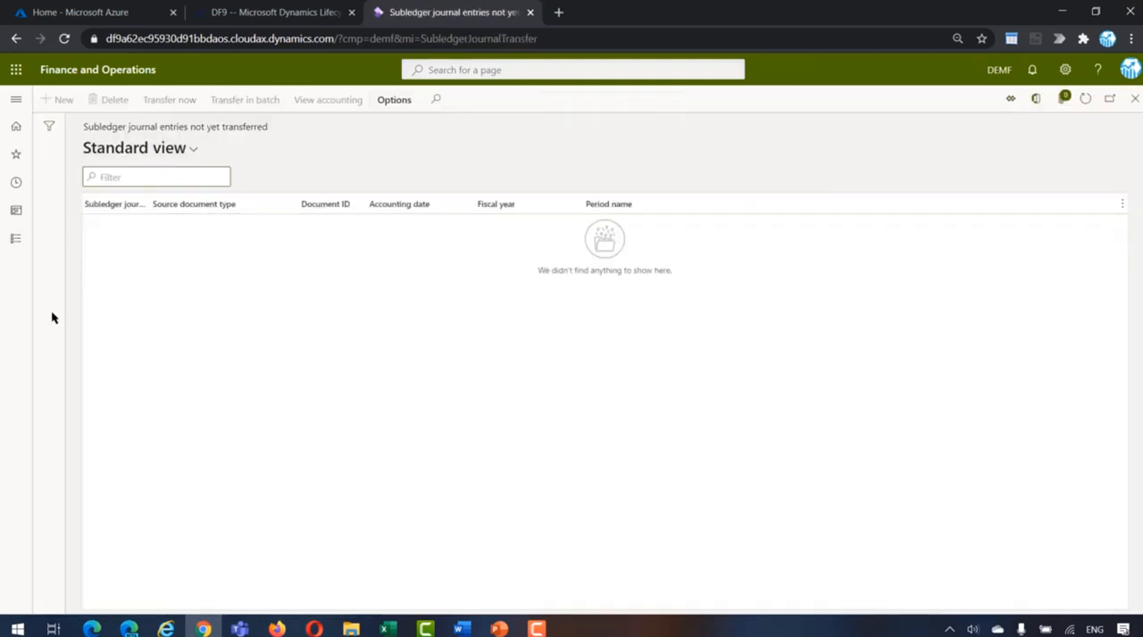
# Step: Reopen the Actual vs. budget inquiry with financial dimension set Item Group and budget model O_BModelNY
pyautogui.click(20, 243)
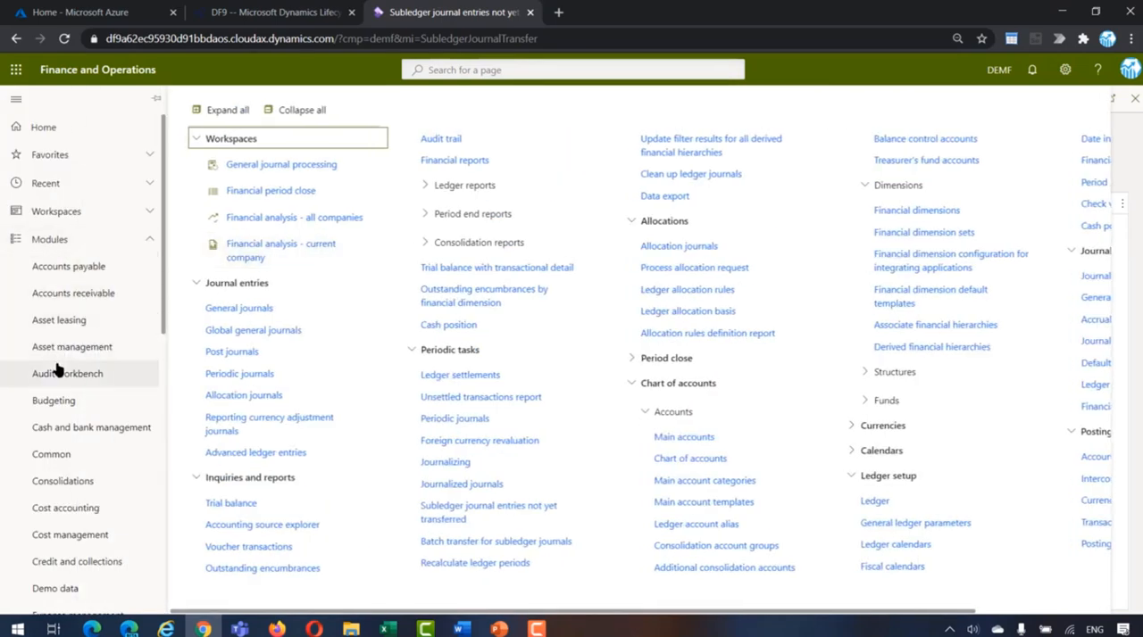
pyautogui.click(56, 401)
pyautogui.click(242, 327)
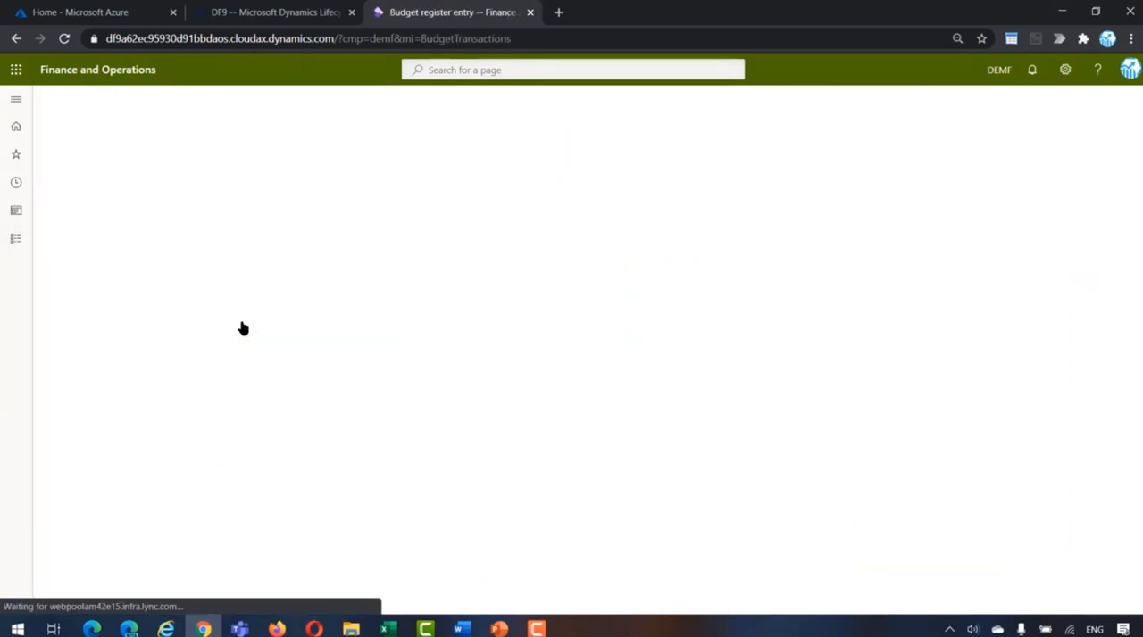
pyautogui.write('item')
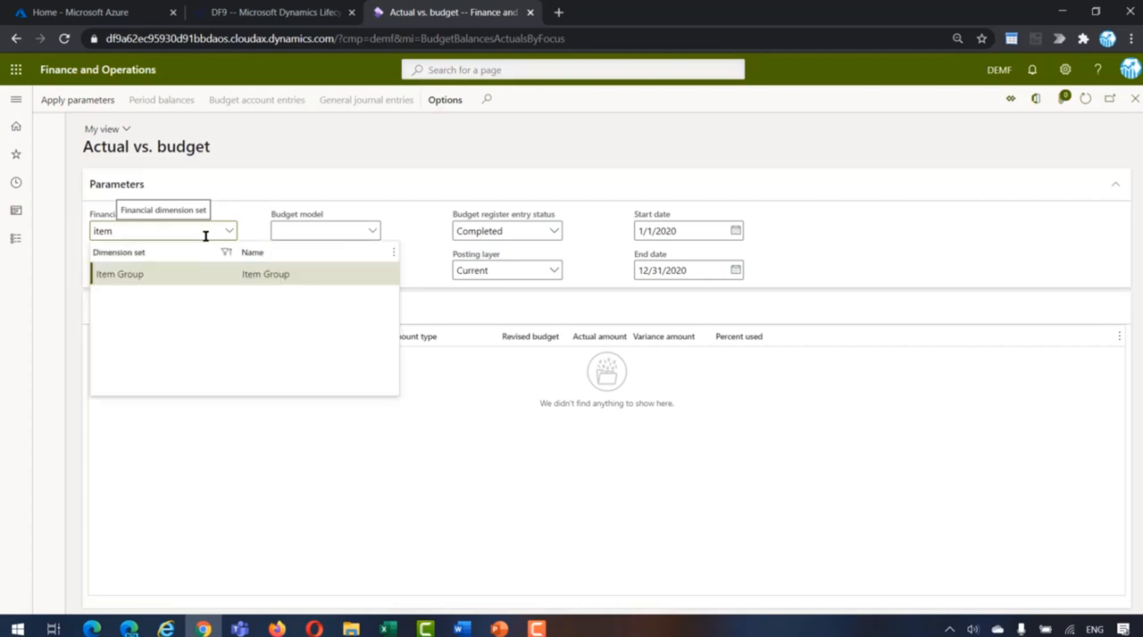
pyautogui.click(184, 274)
pyautogui.click(368, 234)
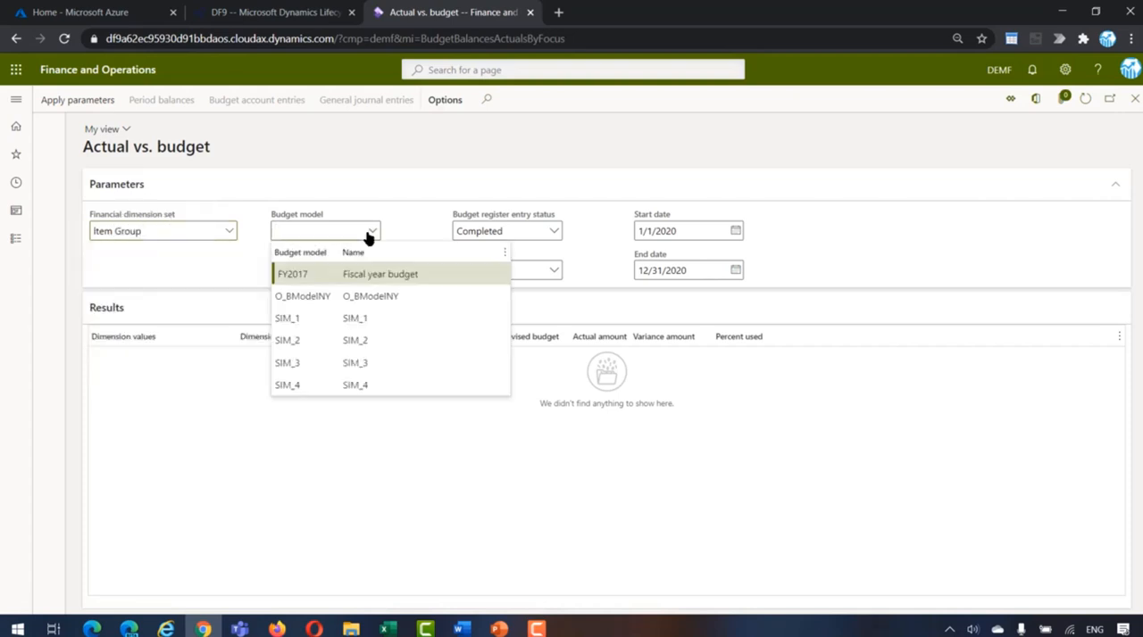
pyautogui.click(362, 296)
# Step: Set the inquiry period from 3/1/2021 to 3/31/2021 and apply the parameters
pyautogui.click(679, 231)
pyautogui.moveTo(646, 236); pyautogui.dragTo(607, 239)
pyautogui.write('3/1/2021')
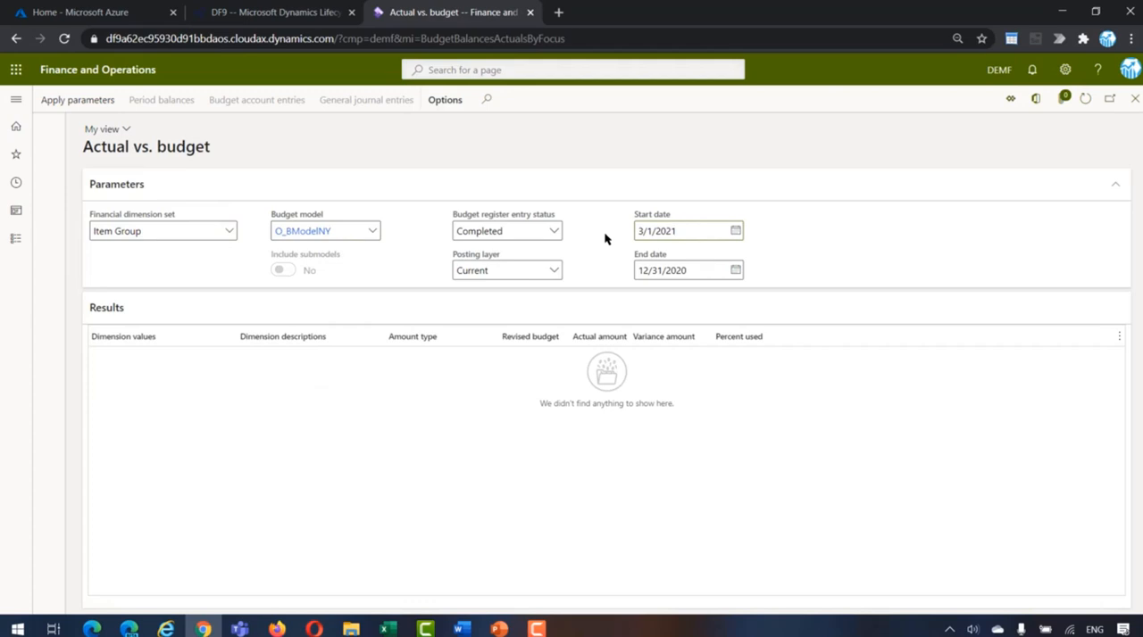
pyautogui.press('Tab')
pyautogui.write('3/1/2021')
pyautogui.click(645, 270)
pyautogui.write('3')
pyautogui.click(78, 101)
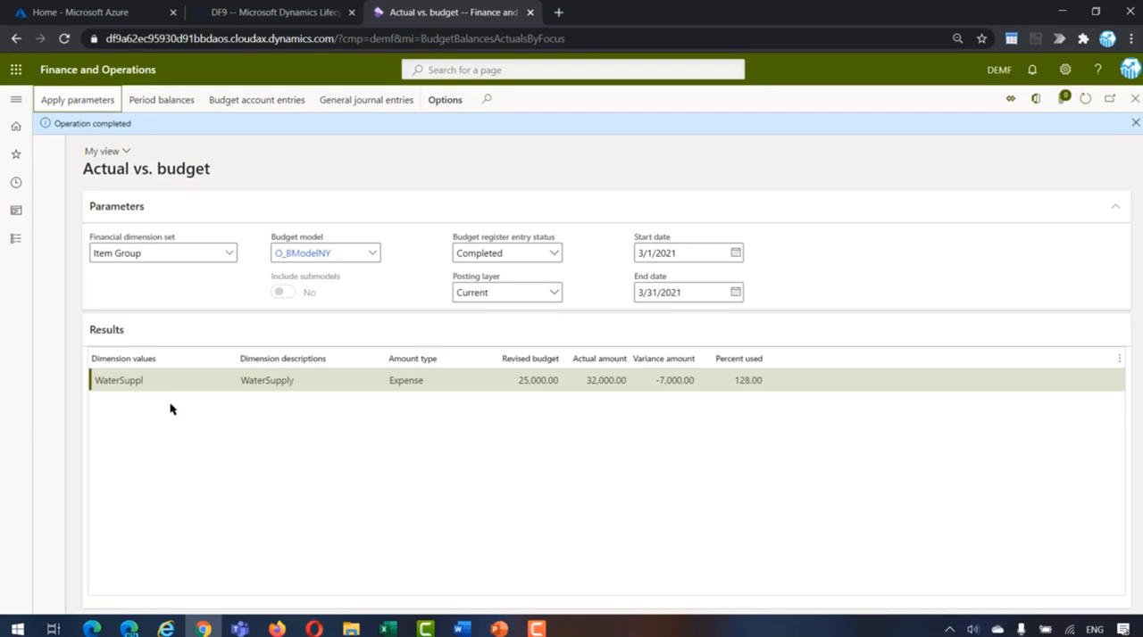
# Step: Find invoice invwa032021 among the open vendor invoices in Accounts payable and display its voucher transactions
pyautogui.click(9, 241)
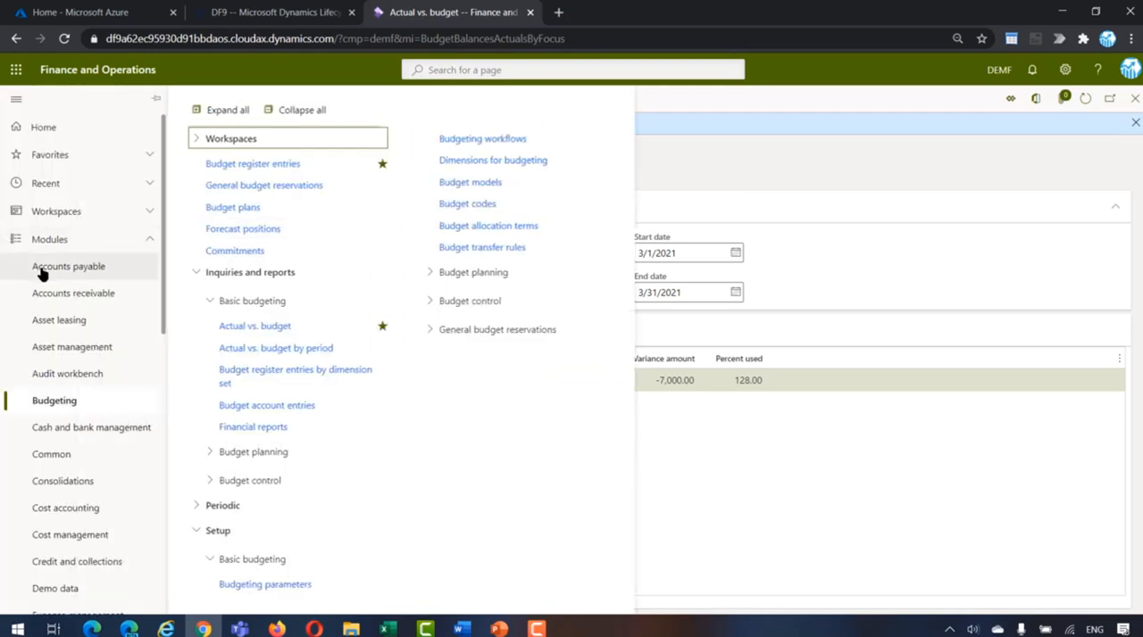
pyautogui.click(39, 270)
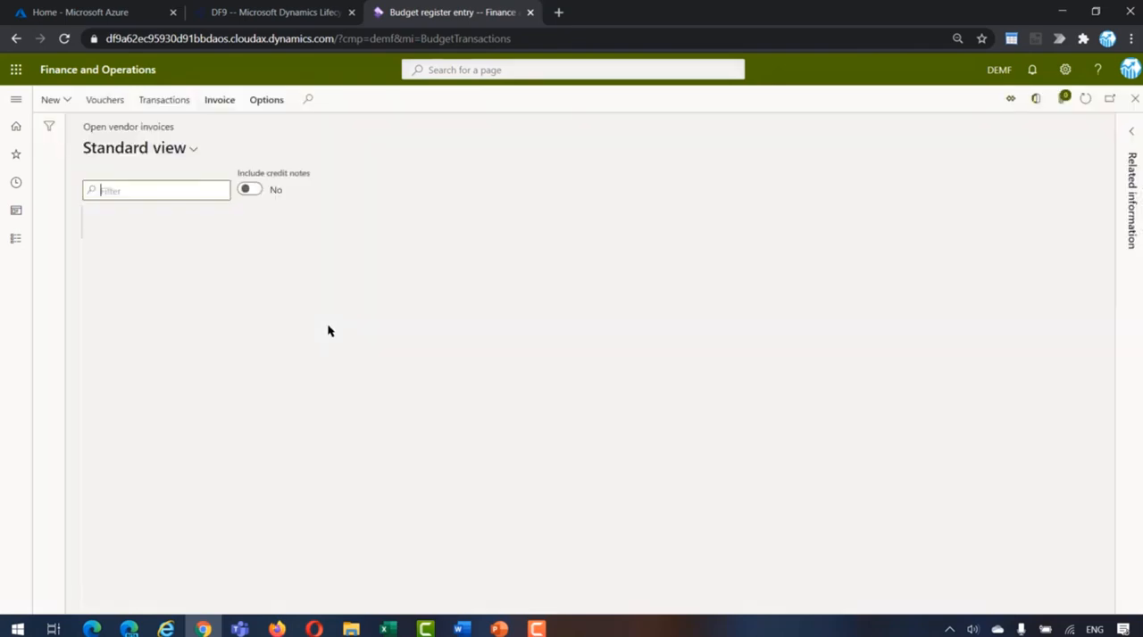
pyautogui.scroll(-5, 319, 393)
pyautogui.scroll(-1, 316, 413)
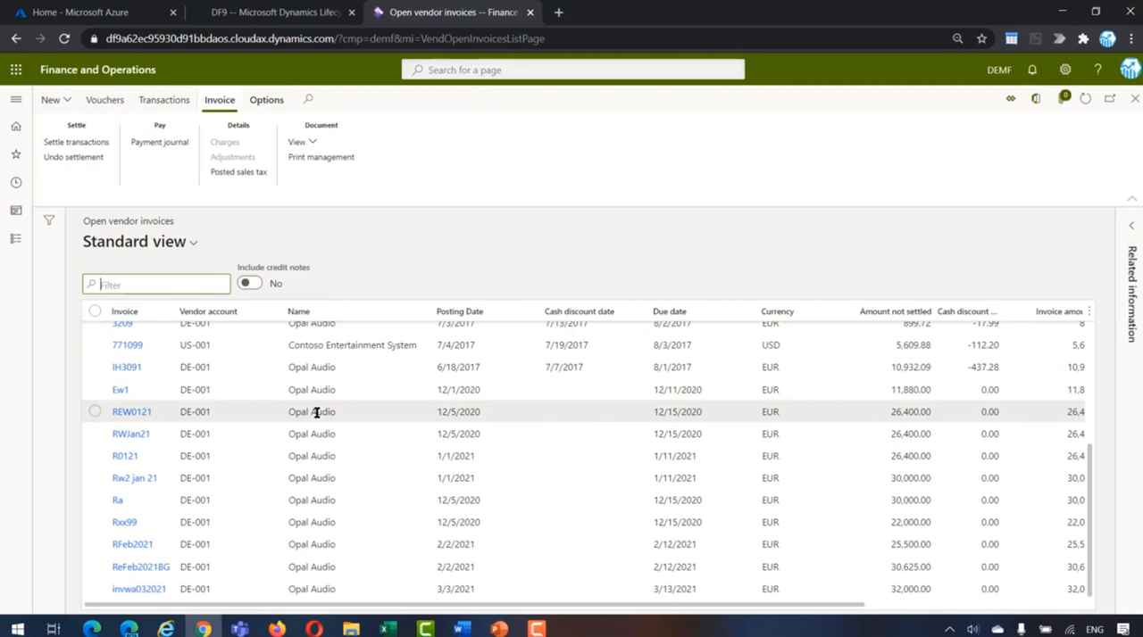
pyautogui.click(298, 589)
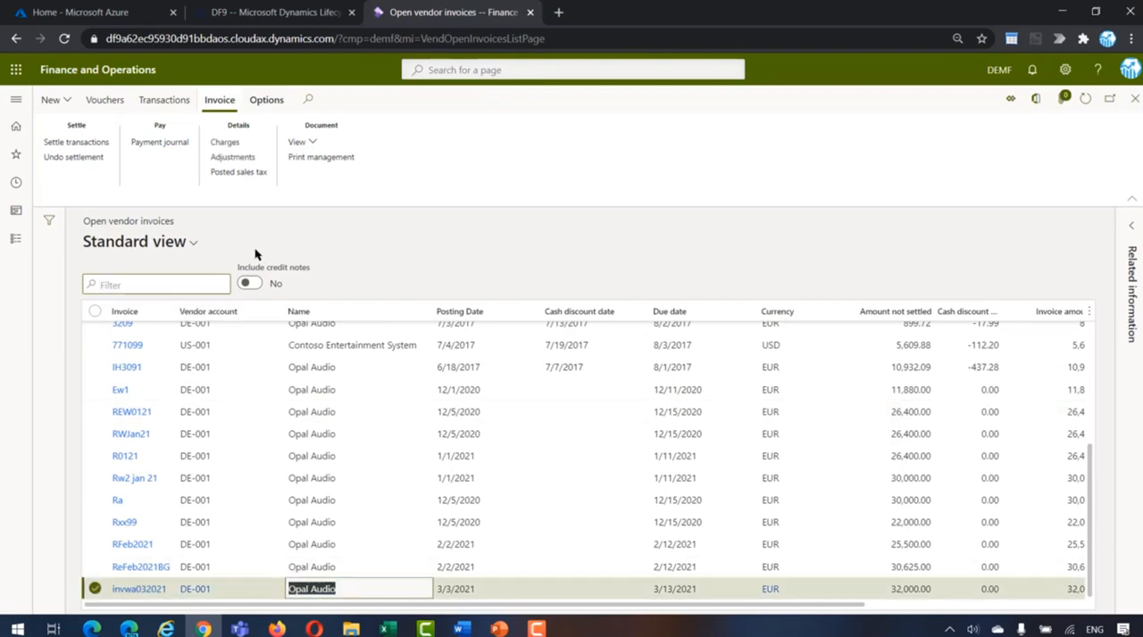
pyautogui.click(109, 107)
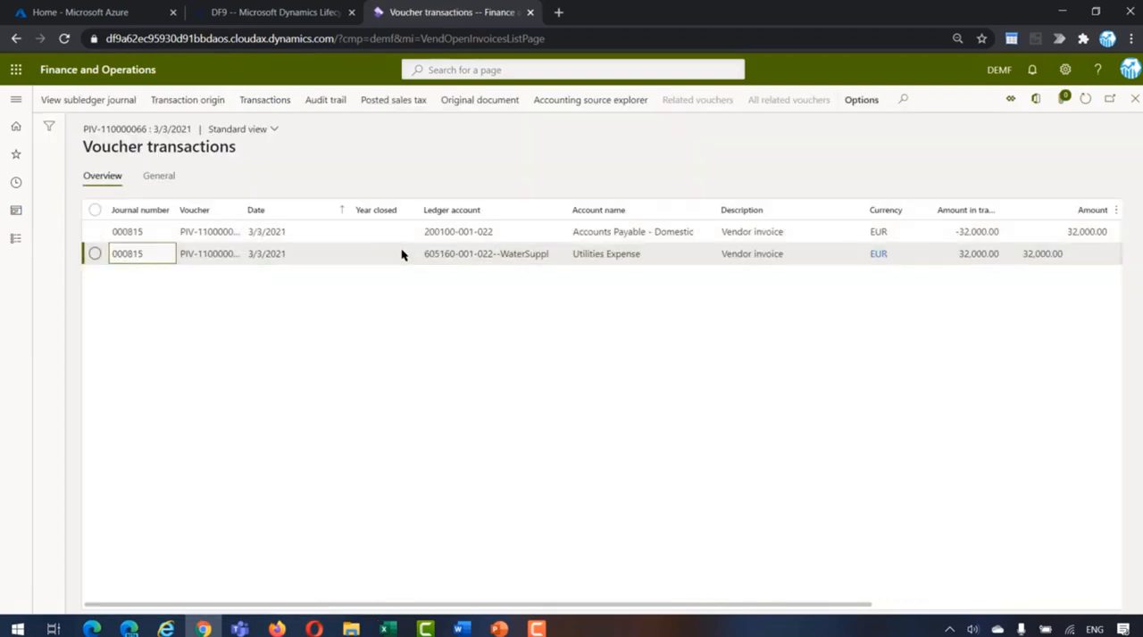
# Step: Examine the general details of the Utilities Expense voucher transaction, including its quantity, and close the voucher transactions
pyautogui.click(158, 181)
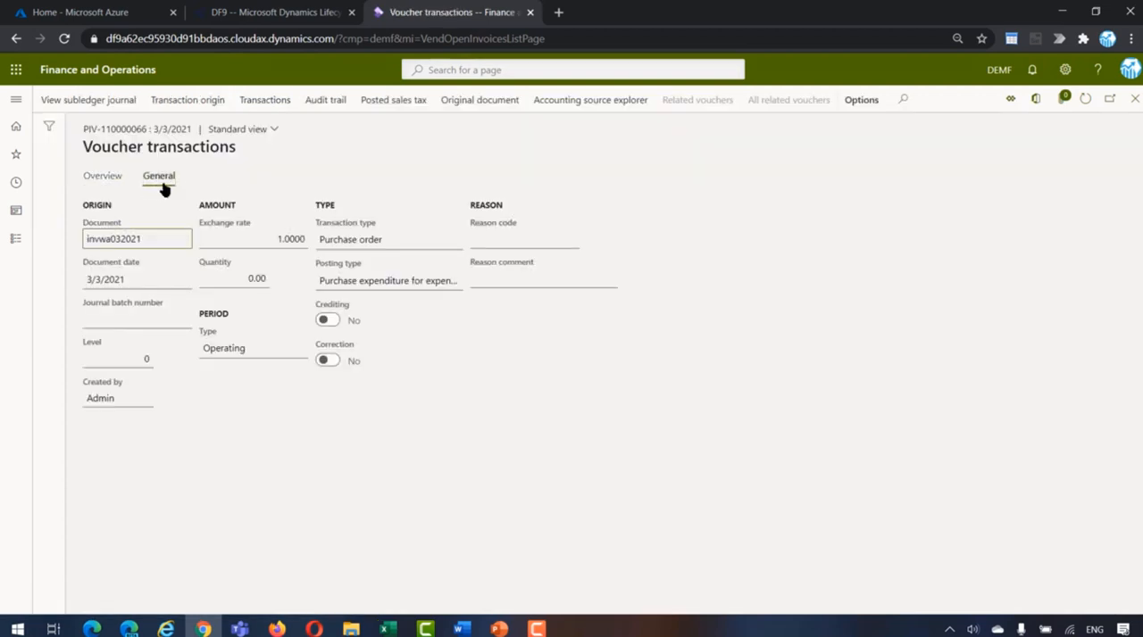
pyautogui.click(250, 277)
pyautogui.click(1134, 98)
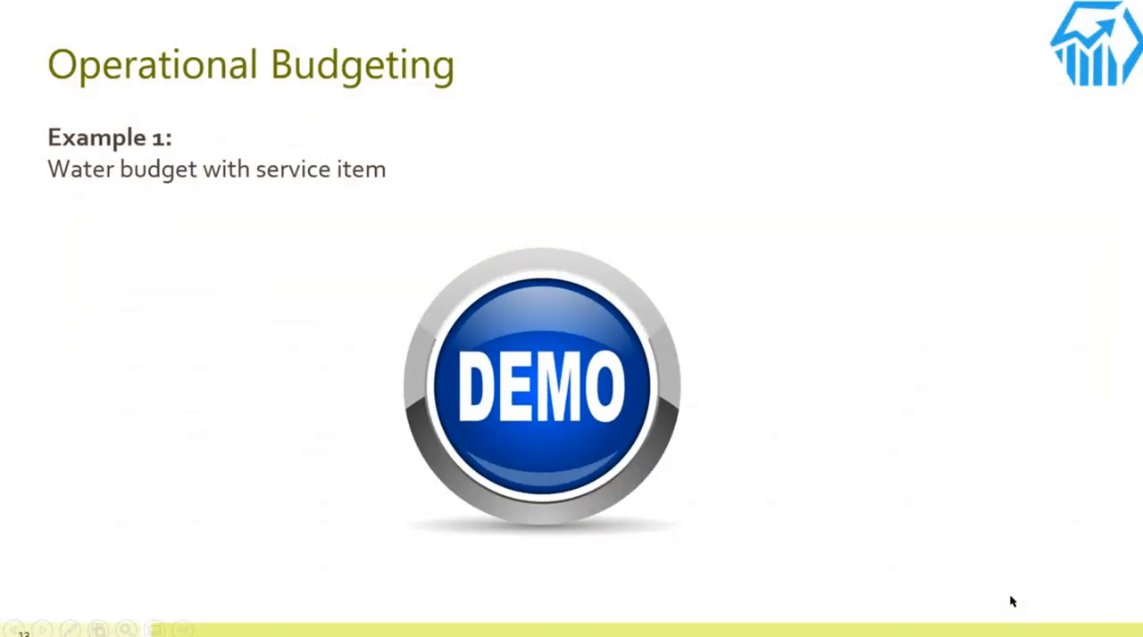
pyautogui.press('Right')
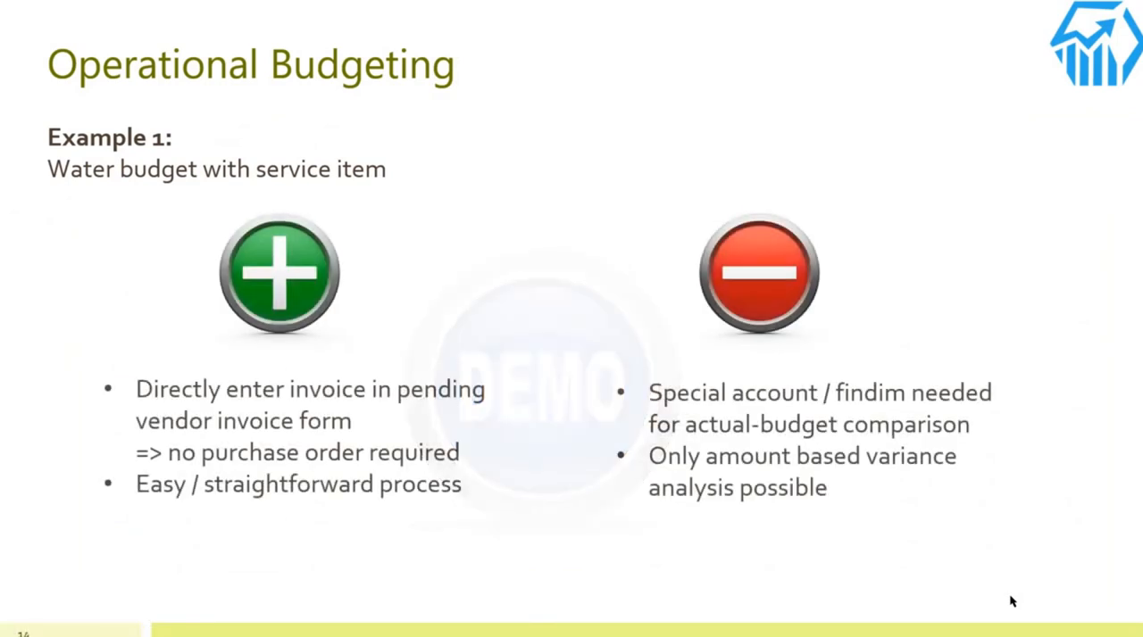
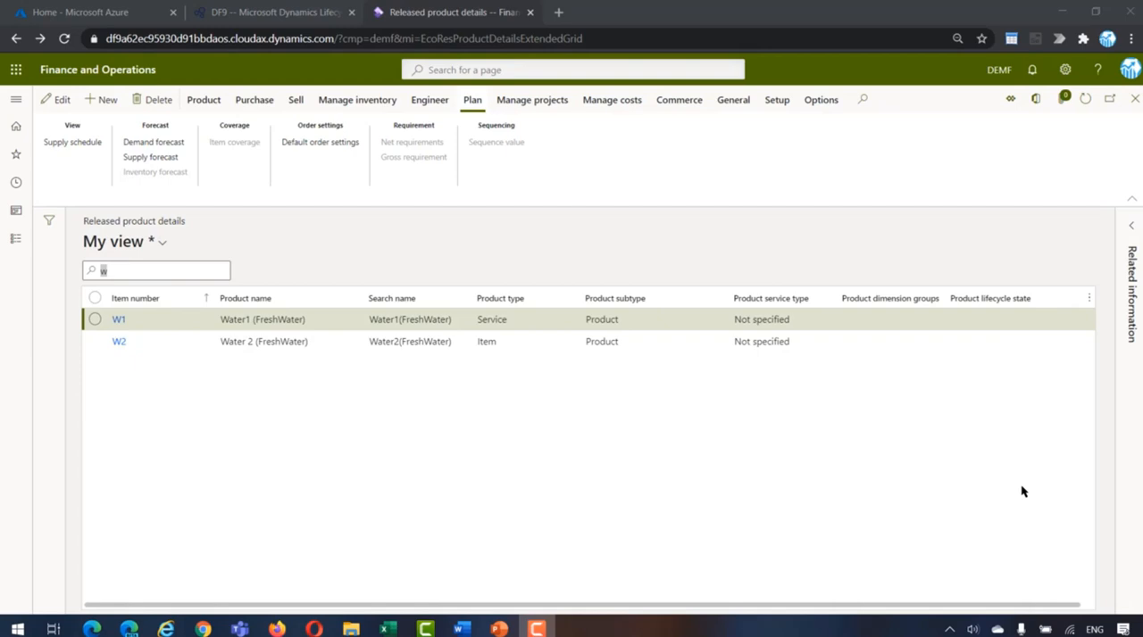
# Step: Set the 3/3/2021 supply forecast quantity of item W2 to 10,100 m3 and save the forecast
pyautogui.click(648, 345)
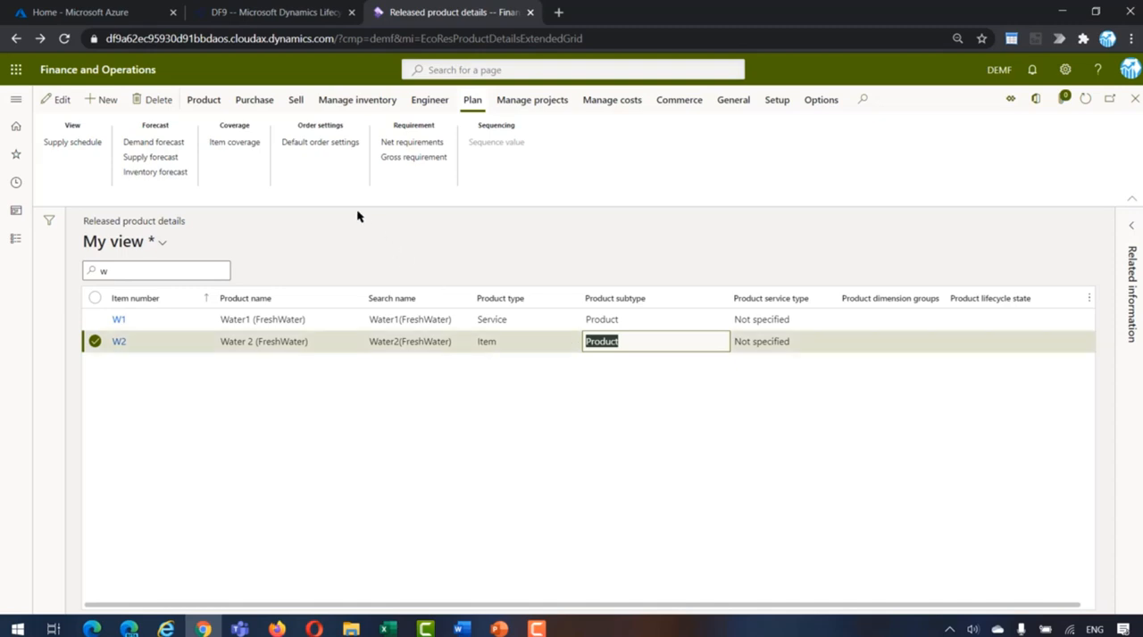
pyautogui.click(162, 162)
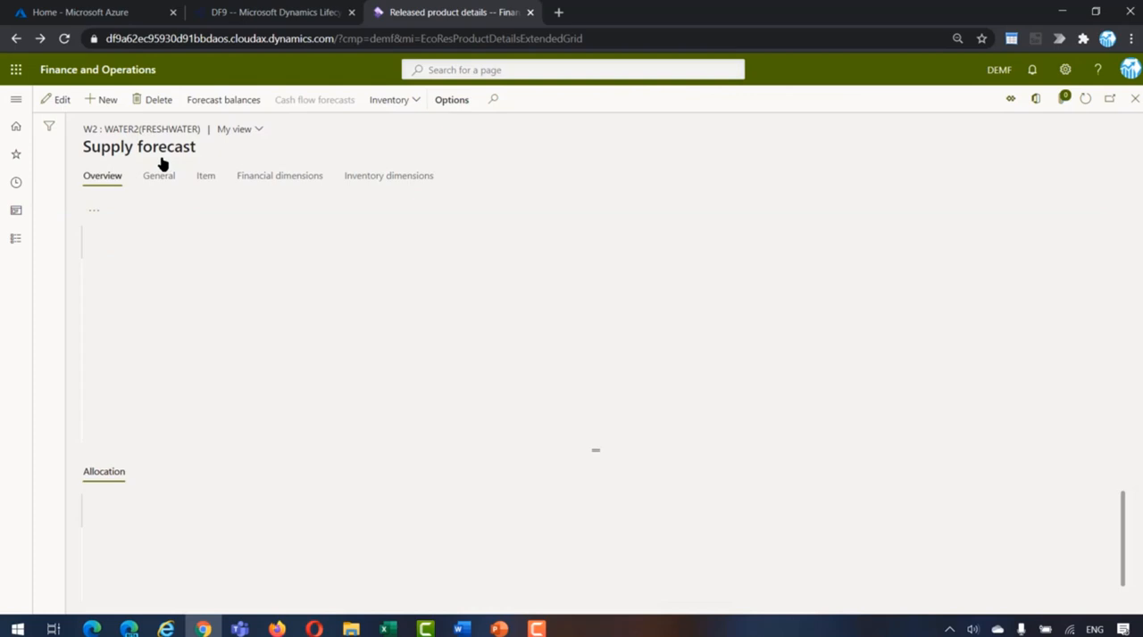
pyautogui.click(246, 326)
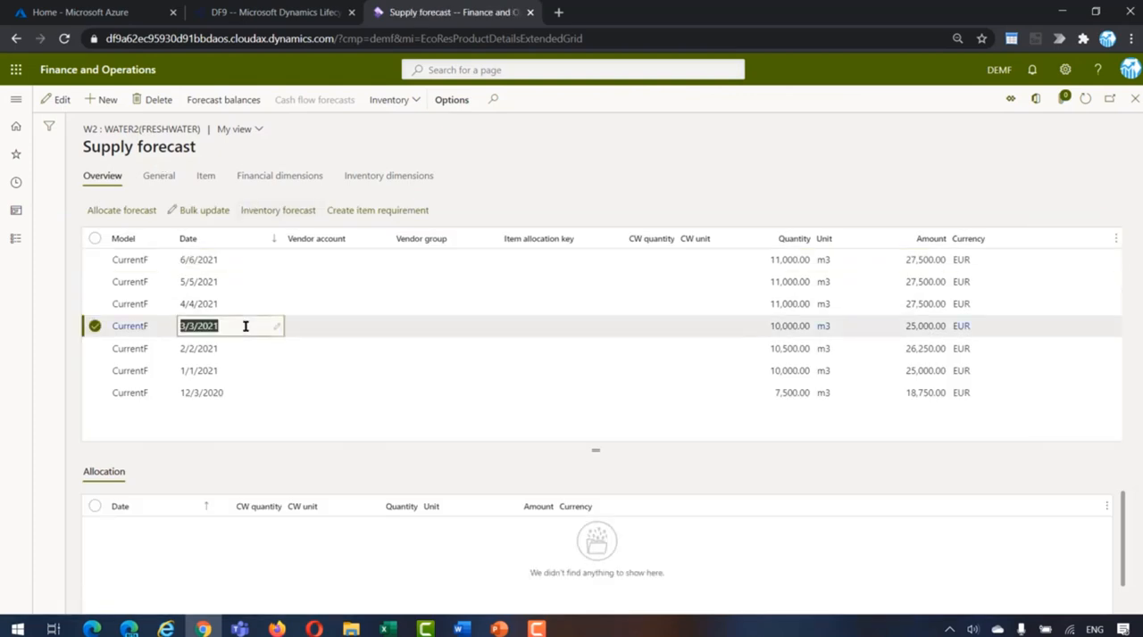
pyautogui.click(786, 326)
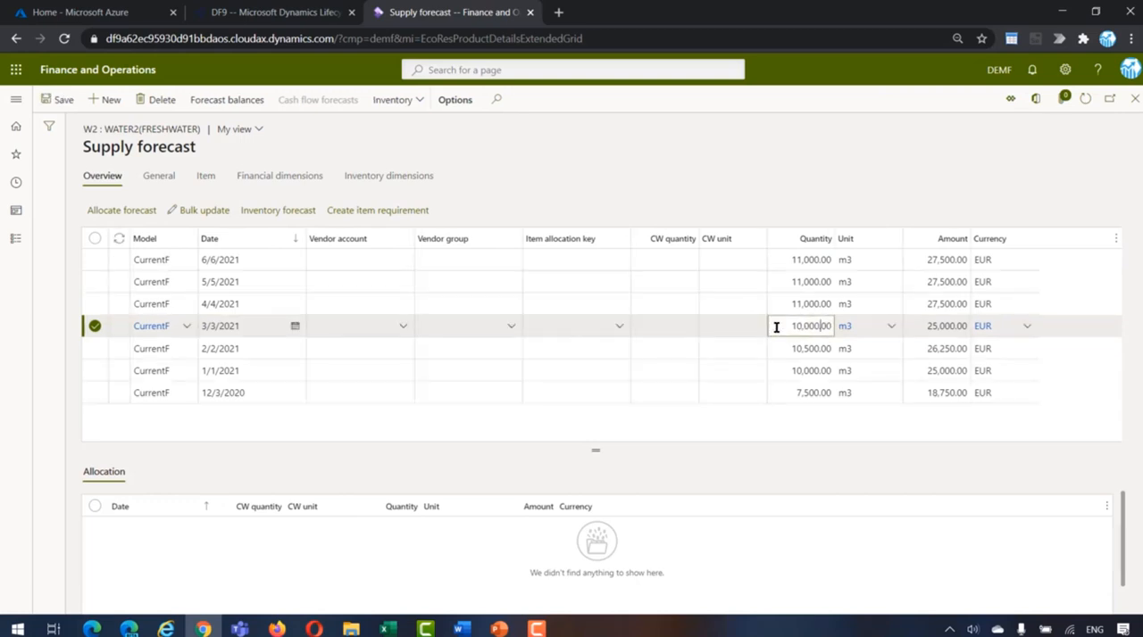
pyautogui.moveTo(774, 327); pyautogui.dragTo(834, 326)
pyautogui.write('1')
pyautogui.press('Tab')
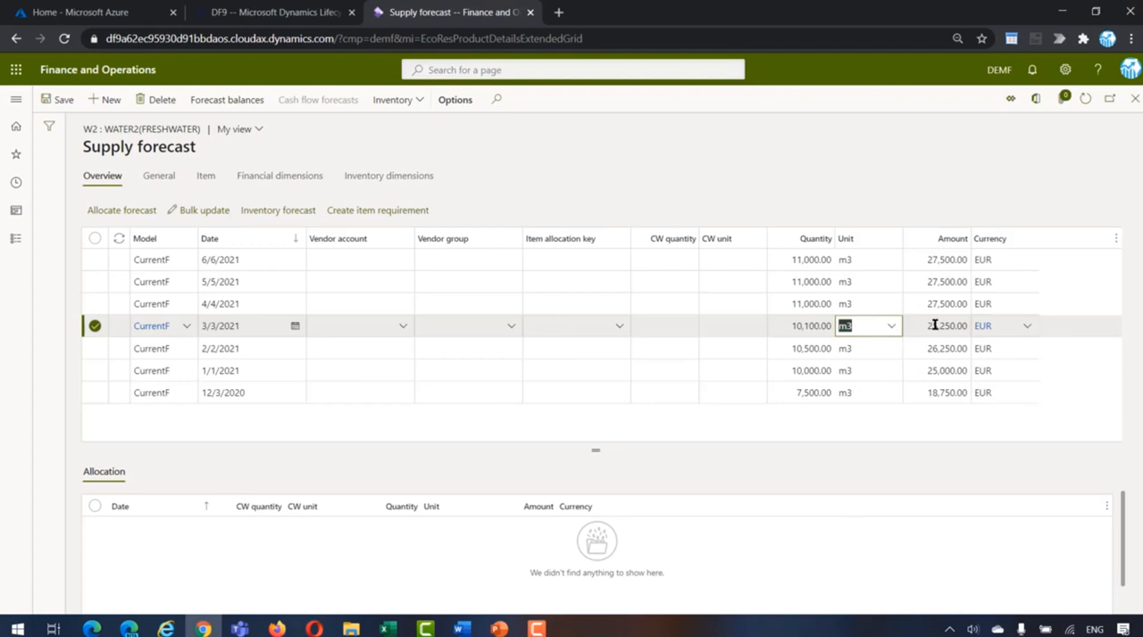
pyautogui.click(55, 102)
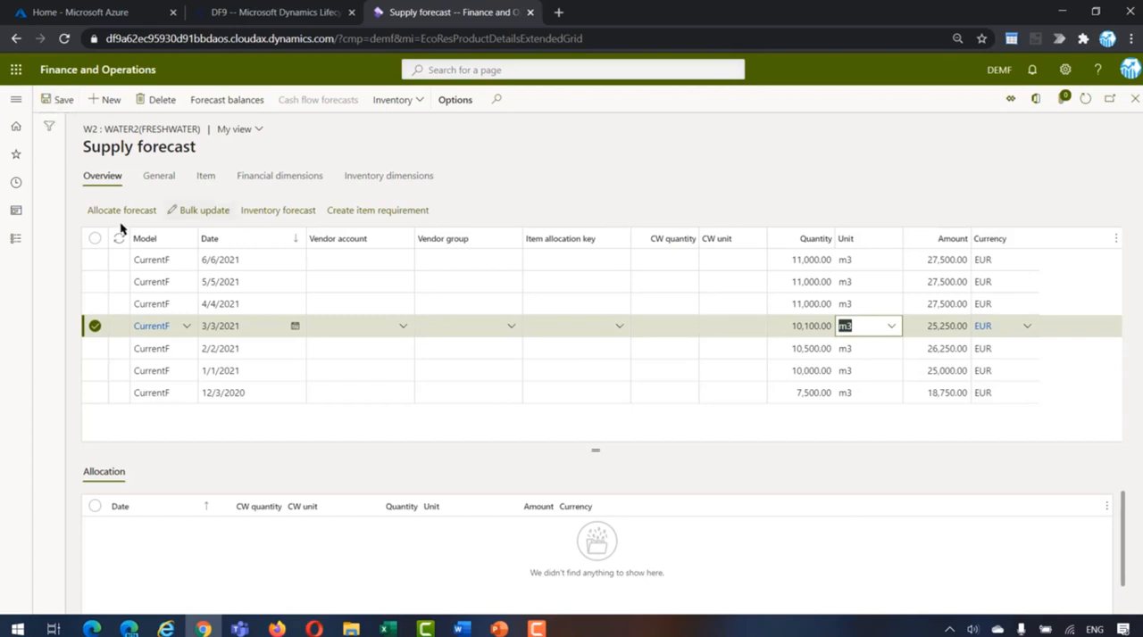
# Step: Create a purchase order for vendor Opal Audio from the list of all purchase orders
pyautogui.click(15, 247)
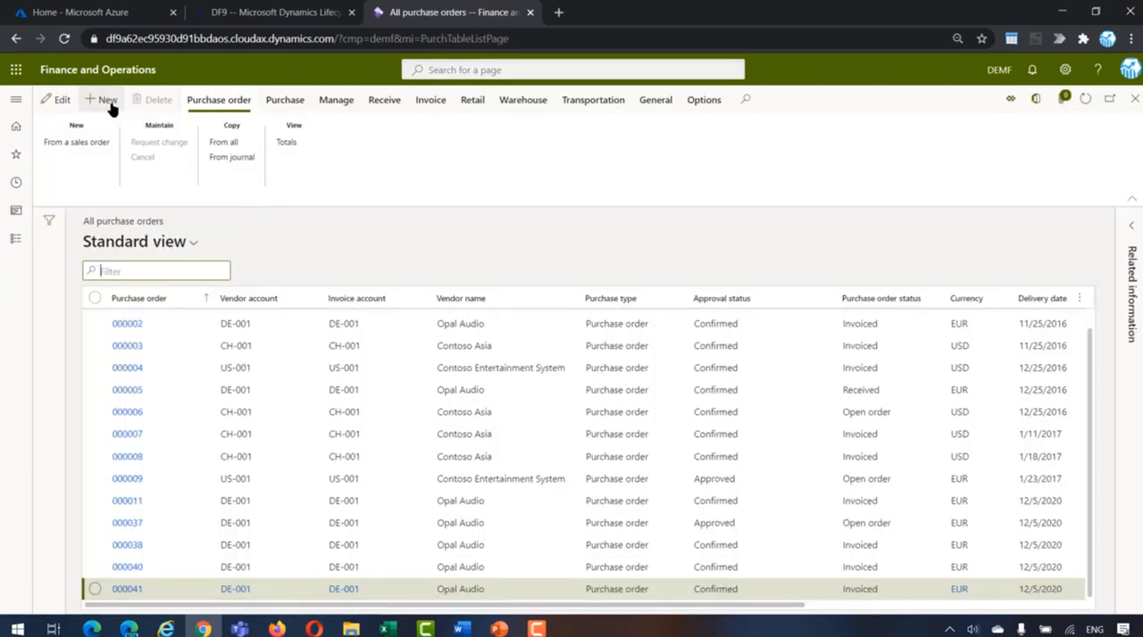
pyautogui.click(108, 103)
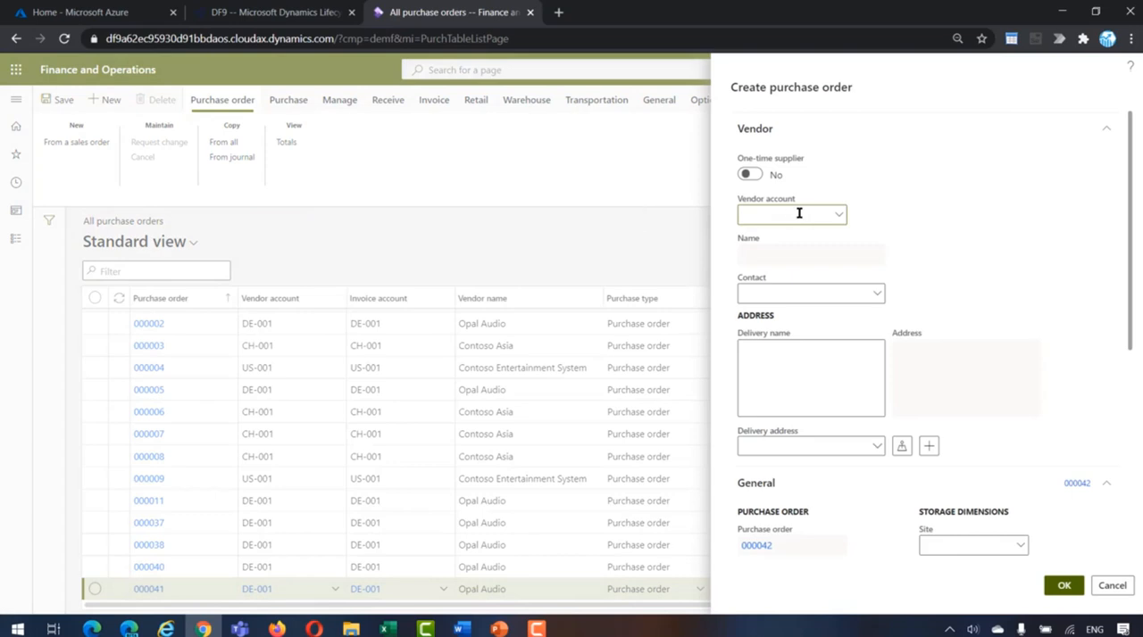
pyautogui.write('de-001')
pyautogui.press('Tab')
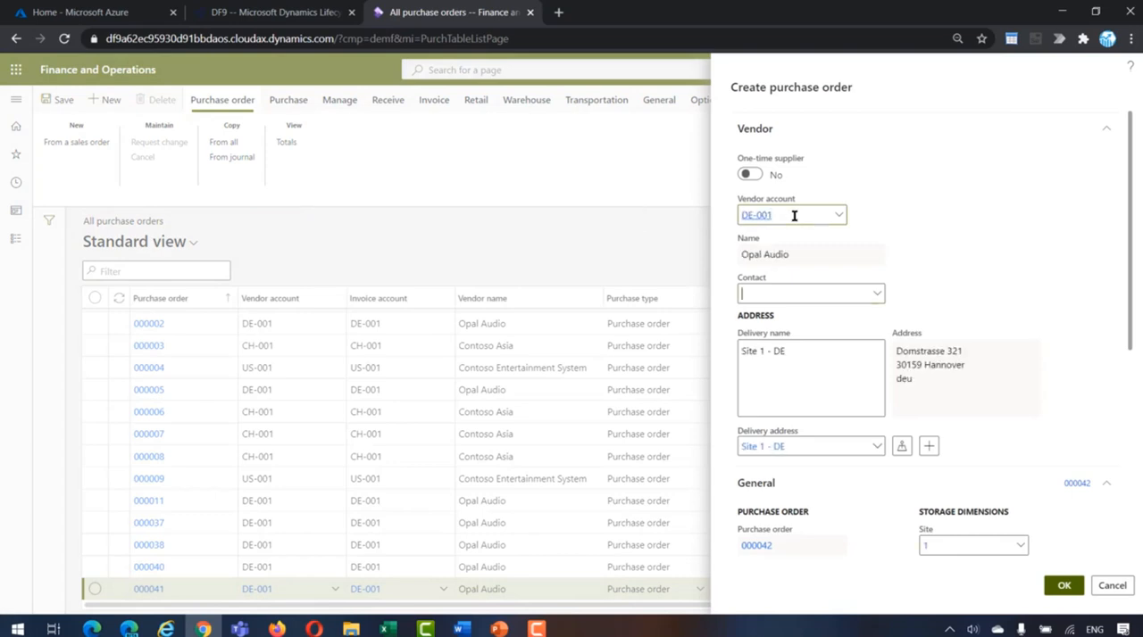
pyautogui.scroll(-2, 837, 273)
pyautogui.scroll(-1, 837, 273)
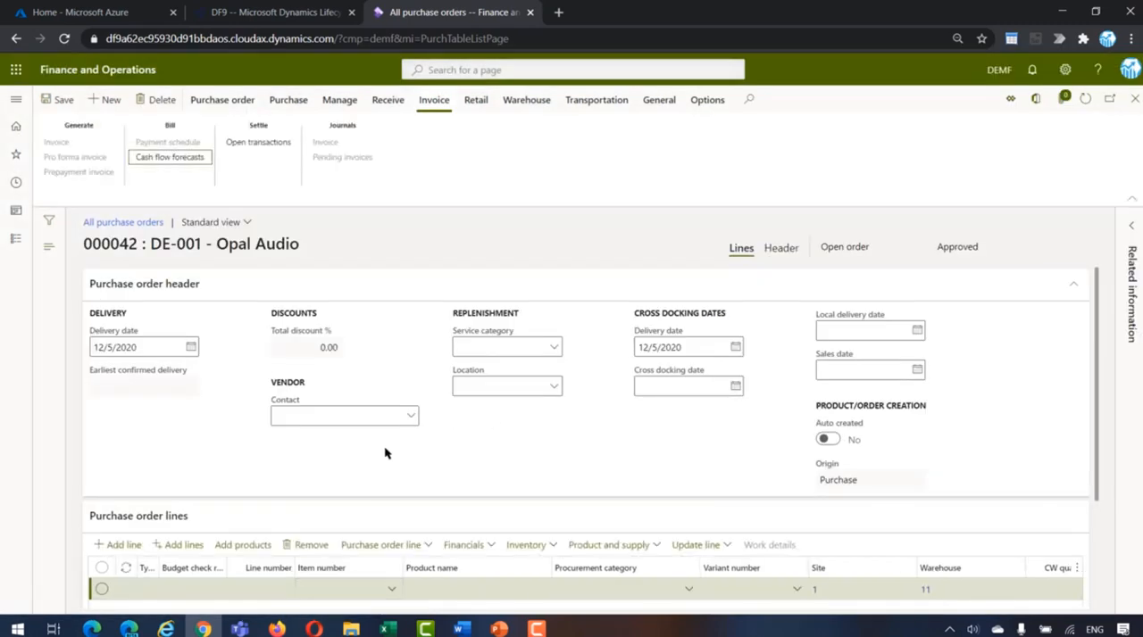
# Step: Enter item W2 with a quantity of 8,900 m3 on the purchase order line
pyautogui.click(297, 290)
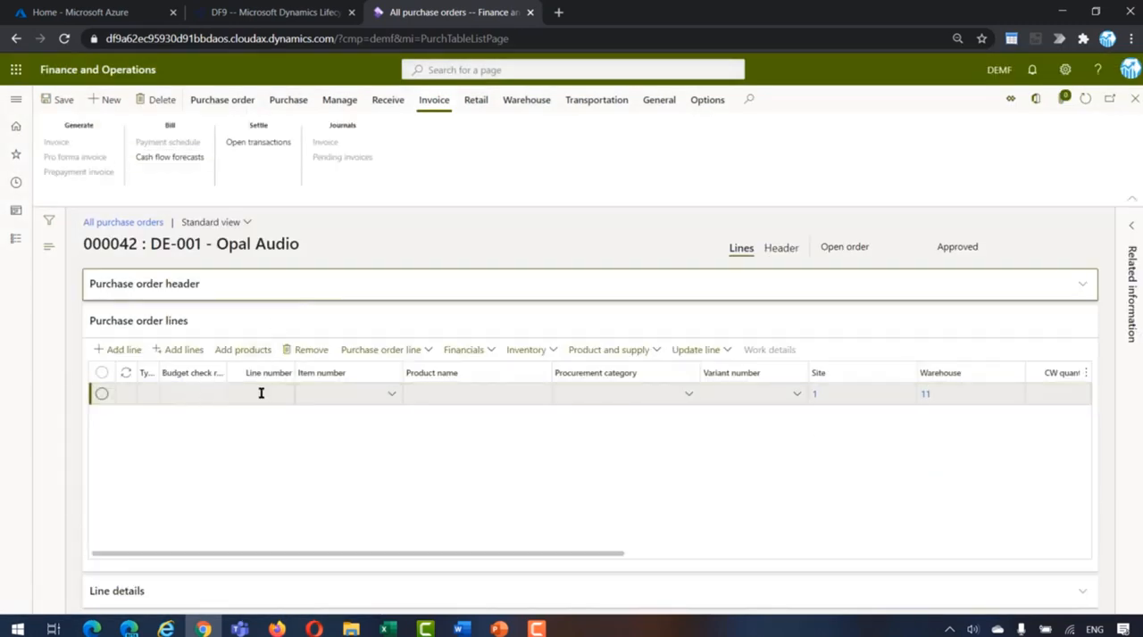
pyautogui.click(341, 396)
pyautogui.write('w2')
pyautogui.press('Tab')
pyautogui.press('Tab')
pyautogui.press('Tab')
pyautogui.press('Tab')
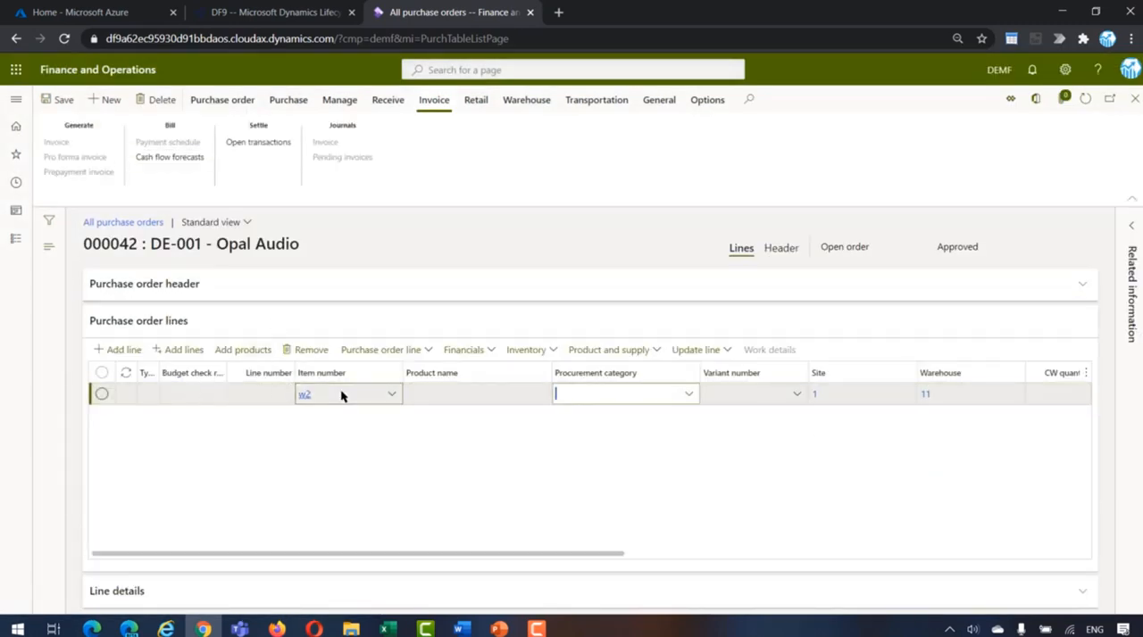
pyautogui.press('Tab')
pyautogui.press('Tab')
pyautogui.press('Tab')
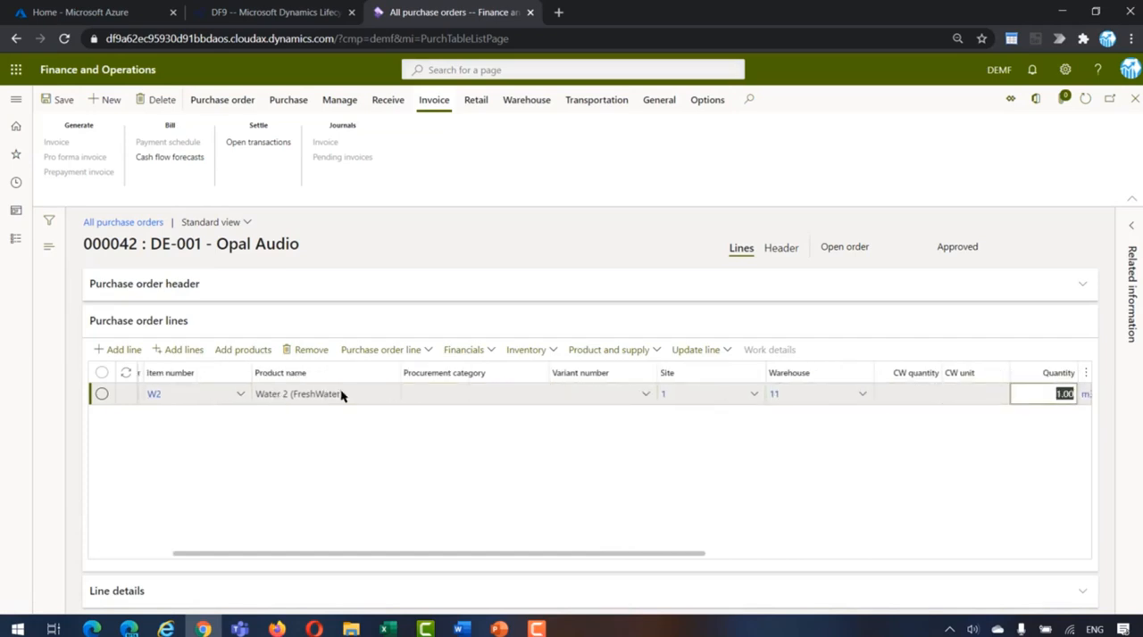
pyautogui.write('8,900')
pyautogui.press('Tab')
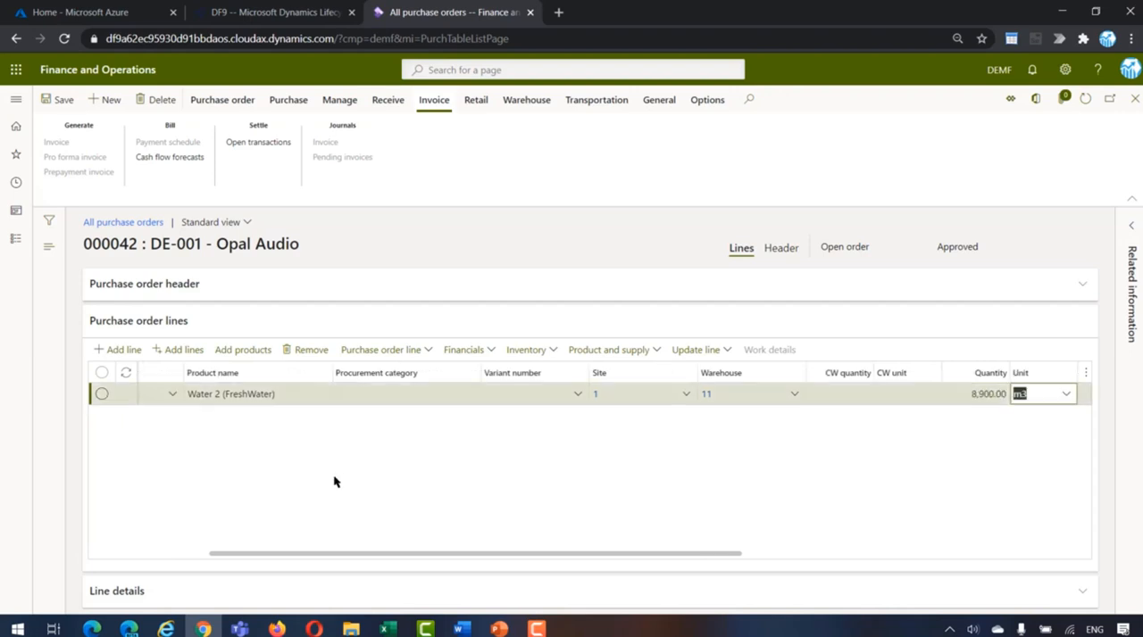
# Step: Set the unit price of the W2 purchase order line to 3.75
pyautogui.moveTo(351, 551); pyautogui.dragTo(547, 558)
pyautogui.click(755, 394)
pyautogui.doubleClick(784, 396)
pyautogui.write('3.75')
pyautogui.press('Tab')
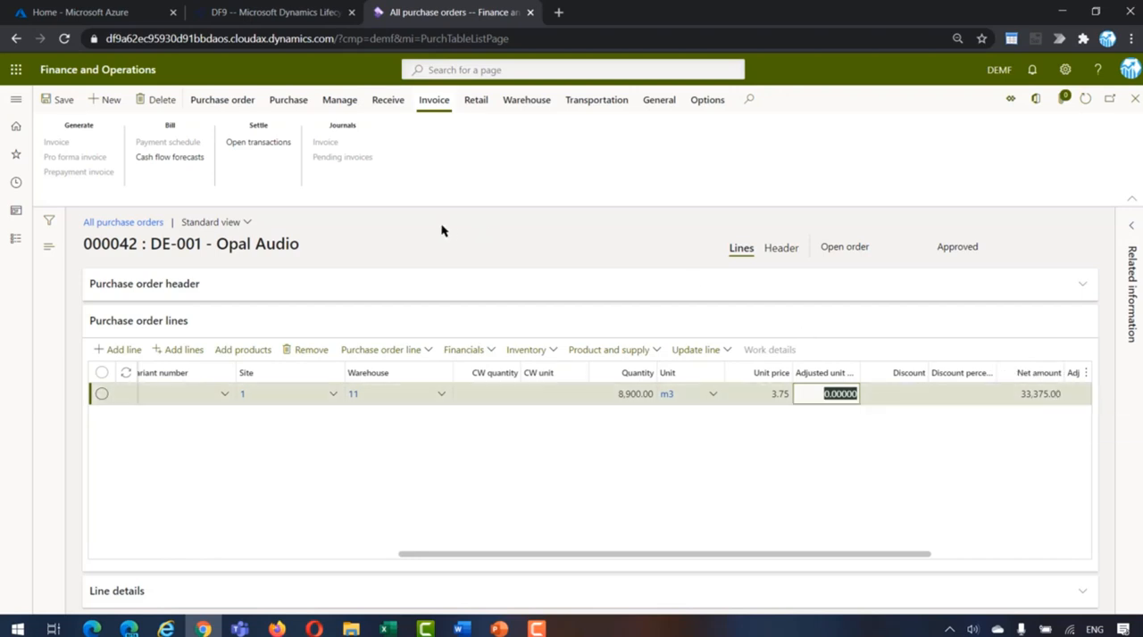
# Step: Confirm the purchase order and generate its vendor invoice
pyautogui.click(288, 100)
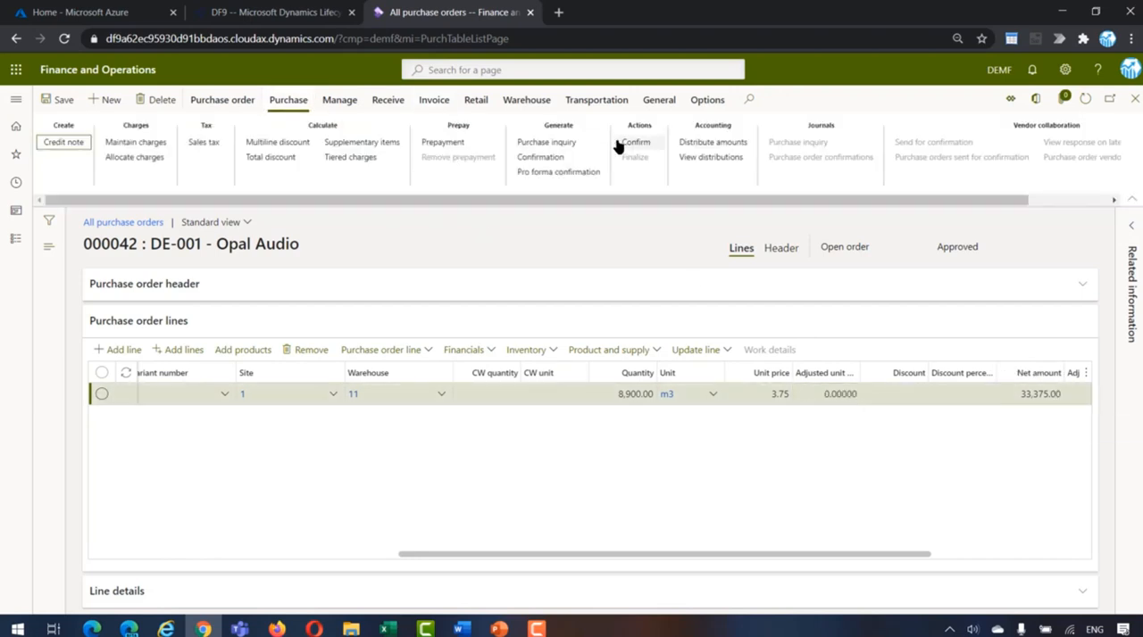
pyautogui.click(630, 145)
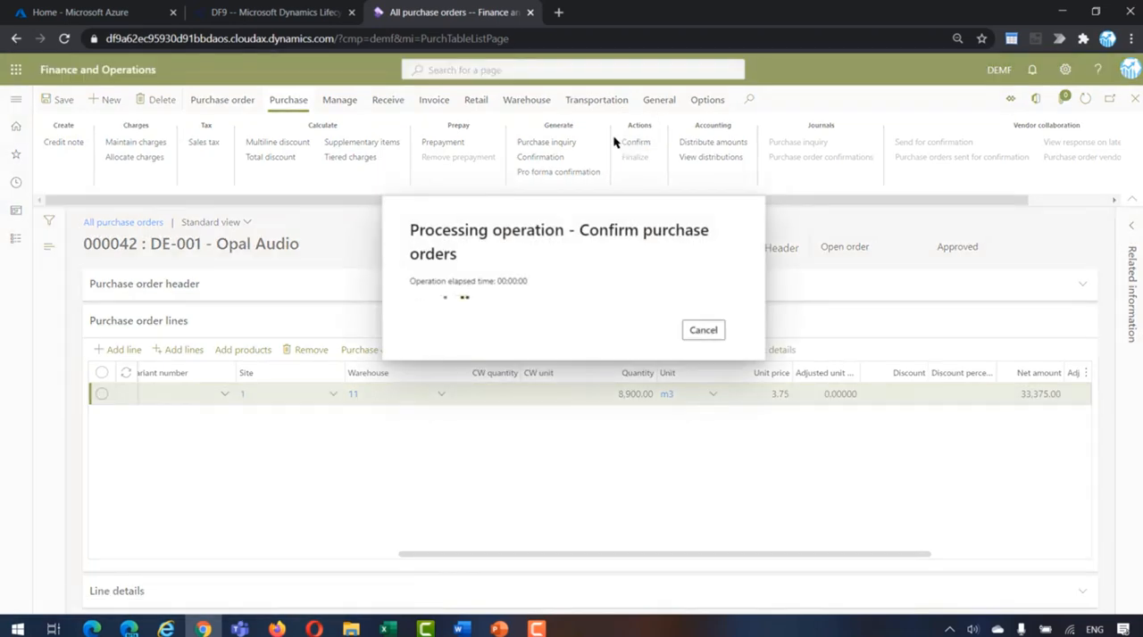
pyautogui.click(436, 102)
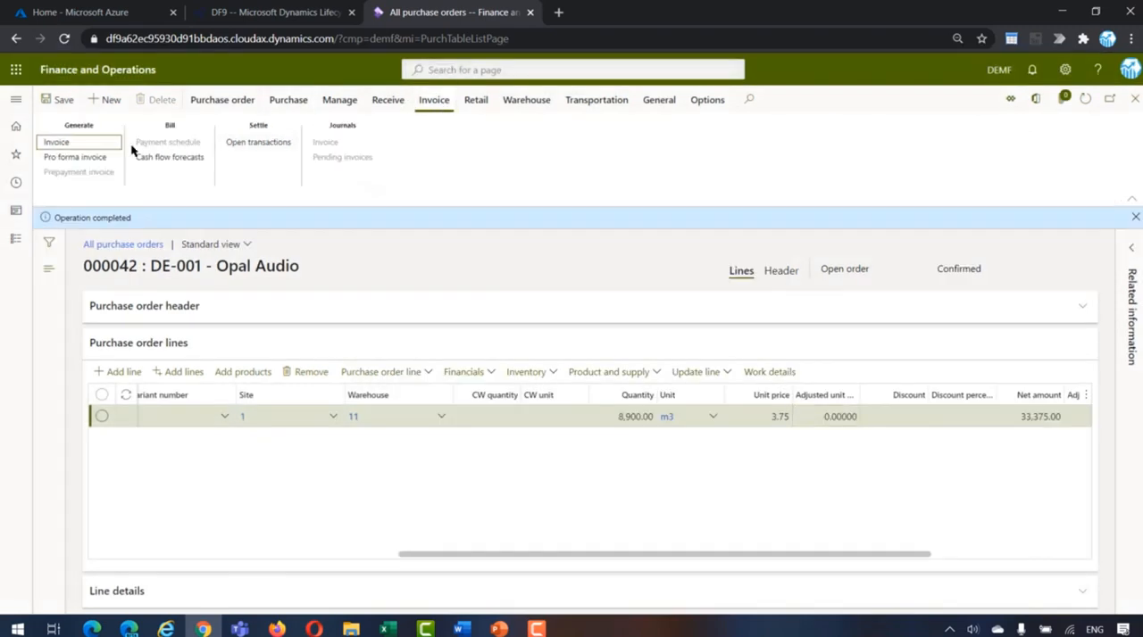
pyautogui.click(55, 143)
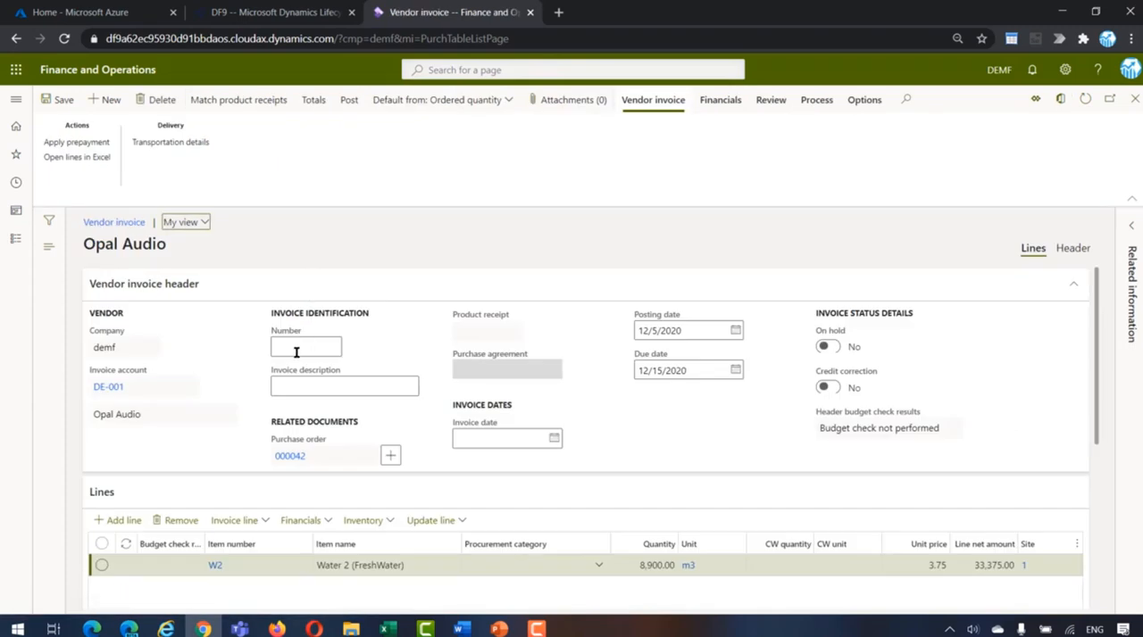
# Step: Enter INv03032021 as the vendor invoice number
pyautogui.click(297, 340)
pyautogui.write('INv03032021')
pyautogui.press('Tab')
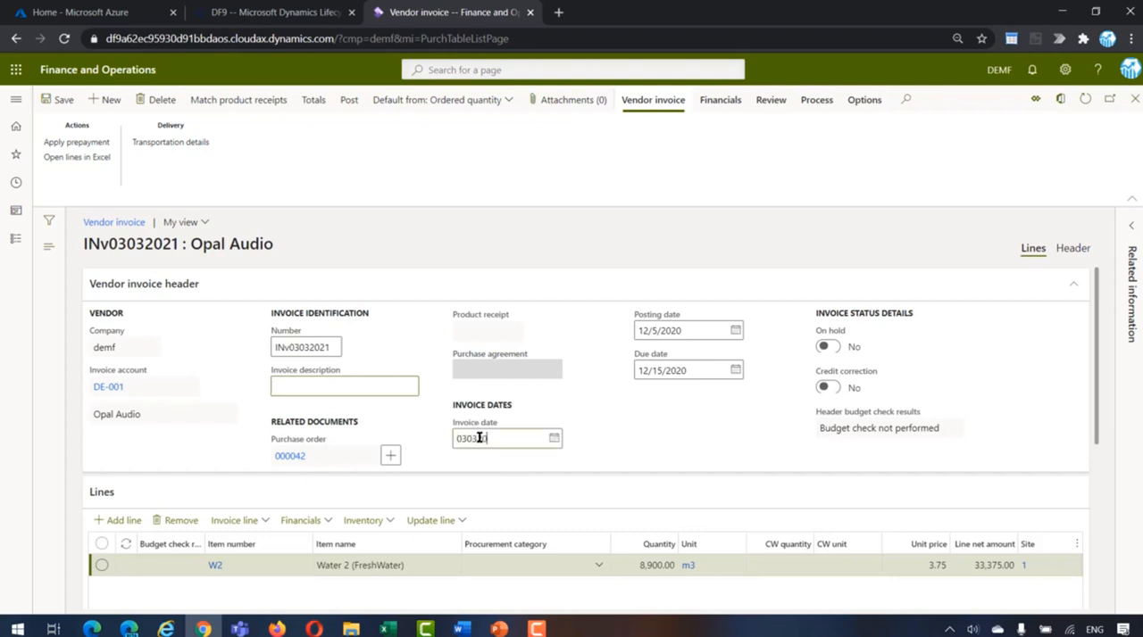
# Step: Set the invoice date and posting date to 3/3/2021, and save and post the vendor invoice
pyautogui.press('Tab')
pyautogui.hotkey('shift', 'Tab')
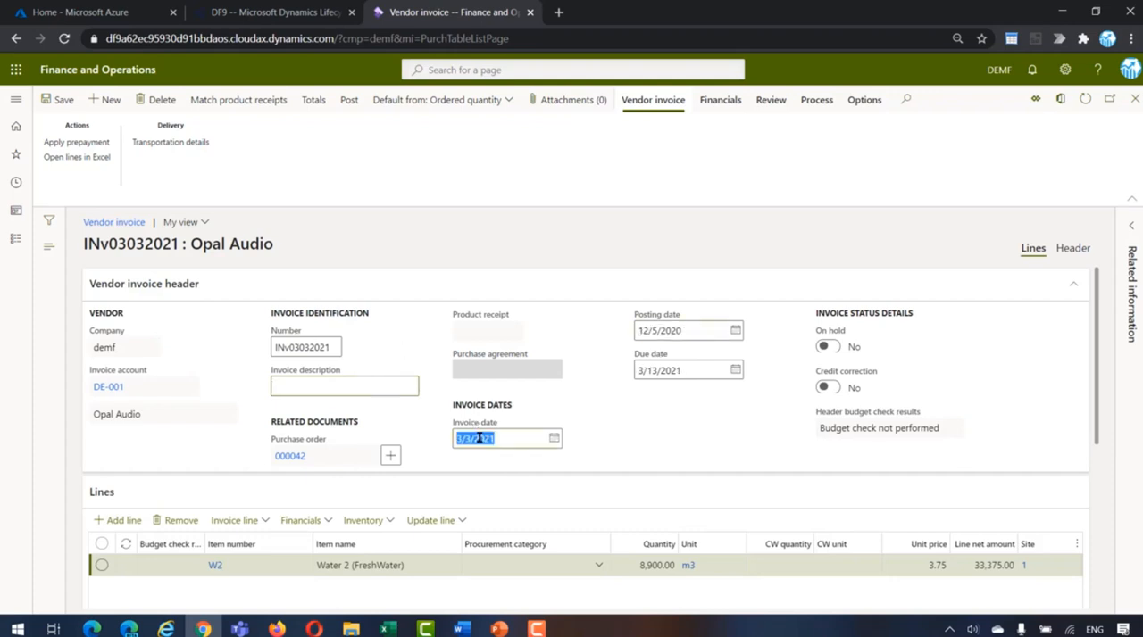
pyautogui.press('Tab')
pyautogui.press('Tab')
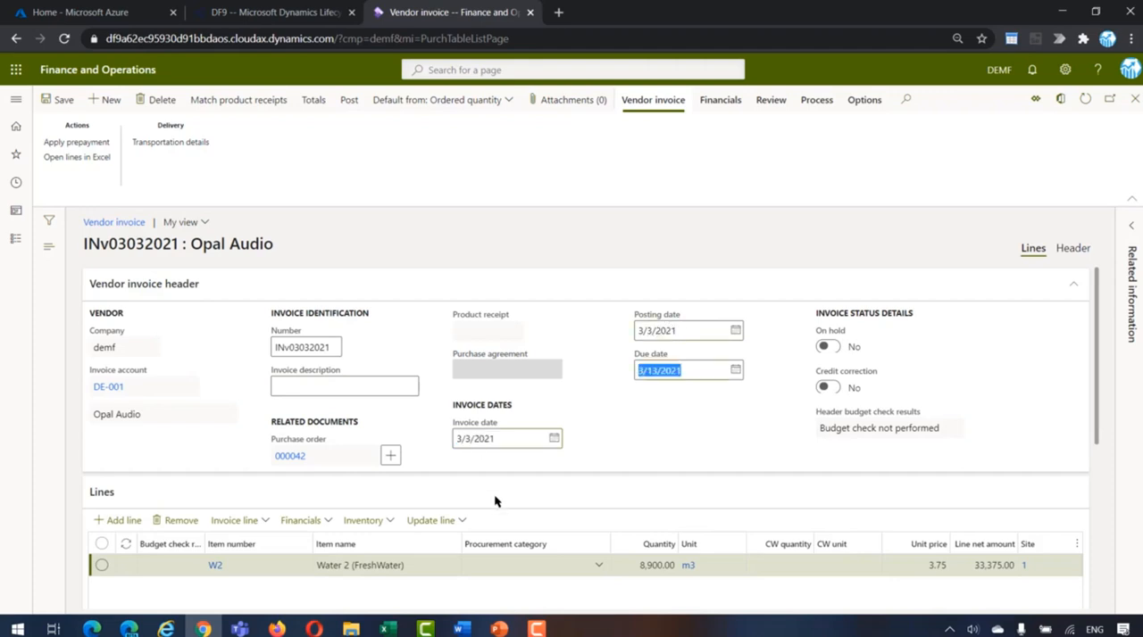
pyautogui.click(56, 106)
pyautogui.click(347, 104)
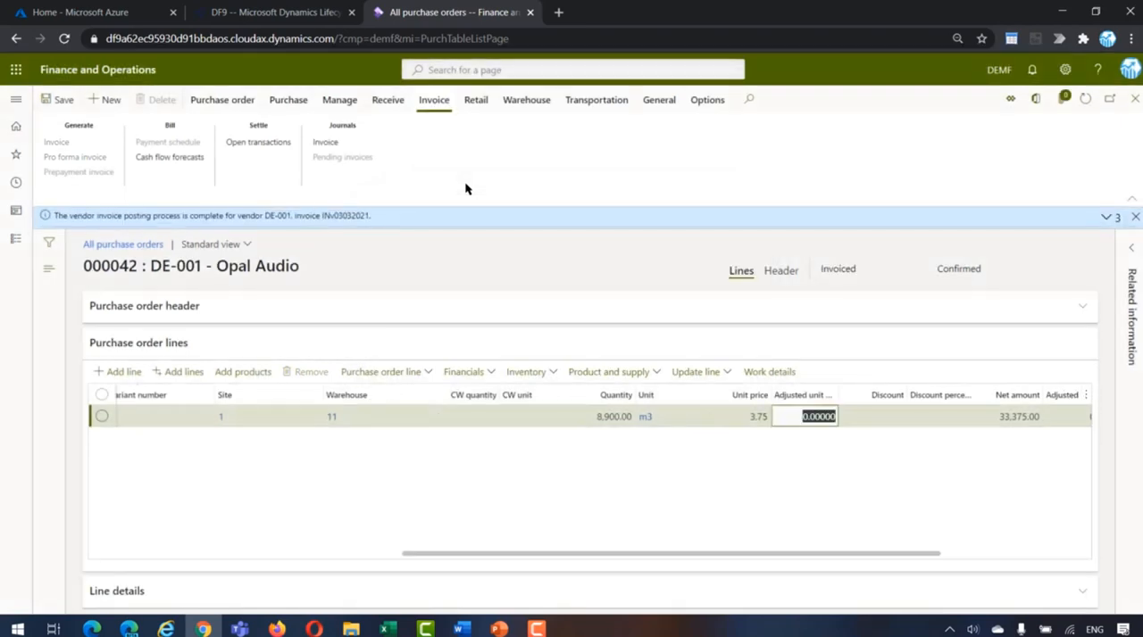
# Step: Go to the electronic reporting configurations through the Organization administration module
pyautogui.click(11, 241)
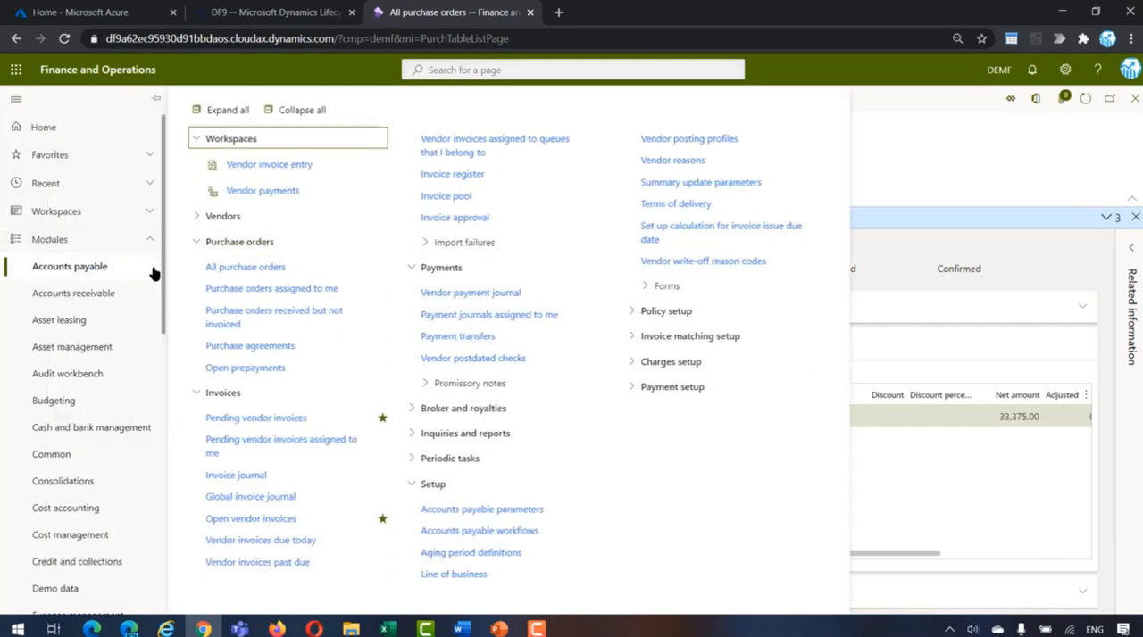
pyautogui.scroll(-2, 163, 364)
pyautogui.scroll(-3, 162, 365)
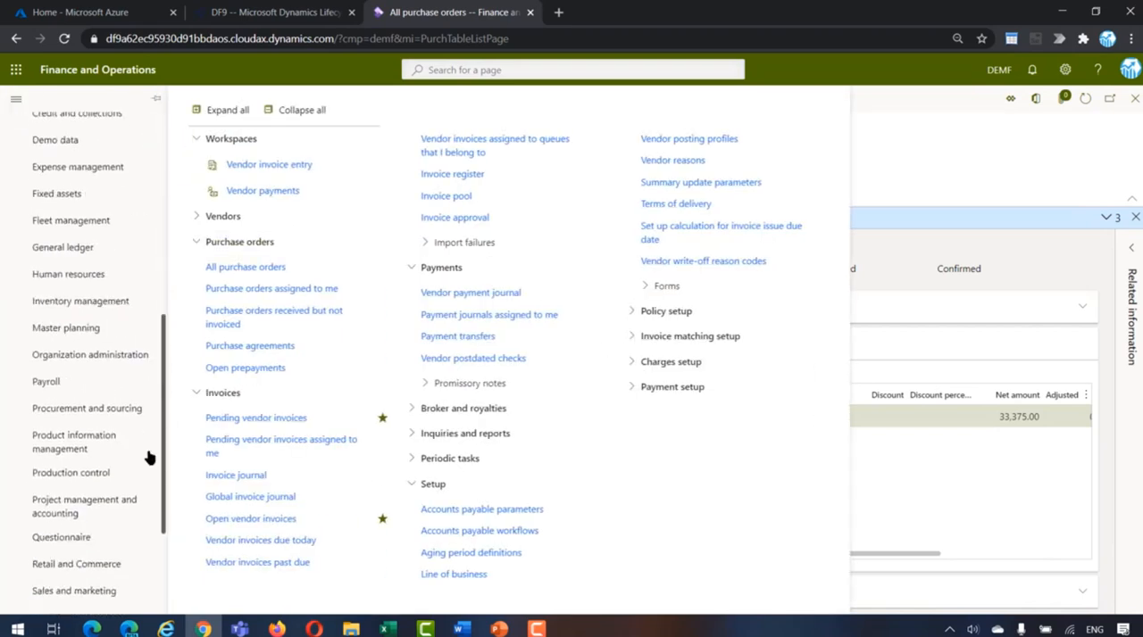
pyautogui.click(101, 366)
pyautogui.click(230, 191)
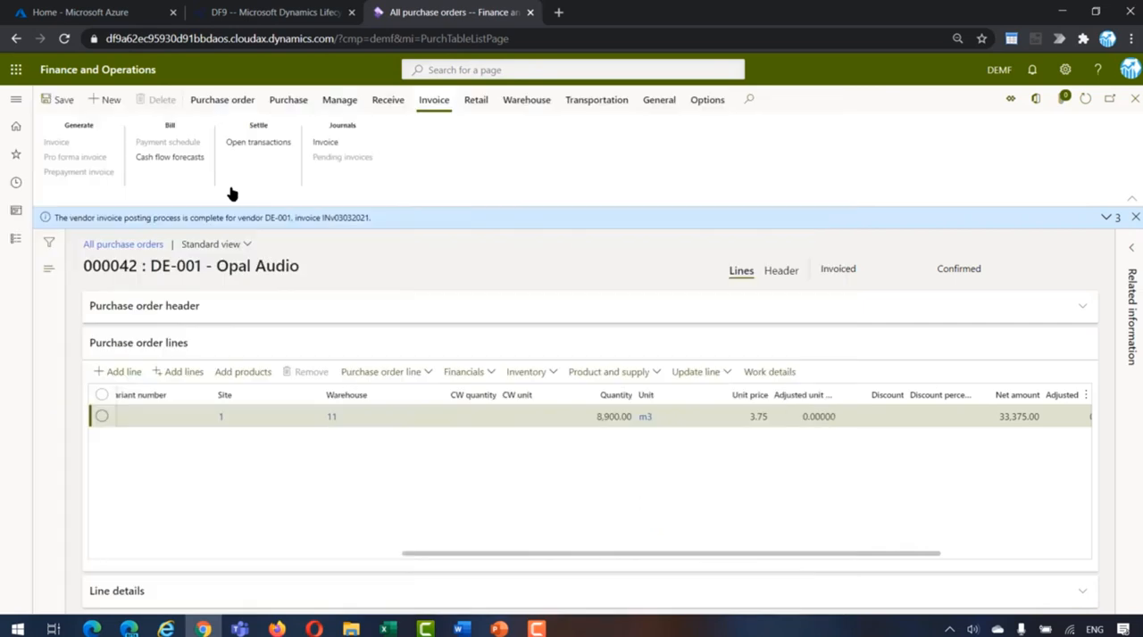
pyautogui.click(117, 262)
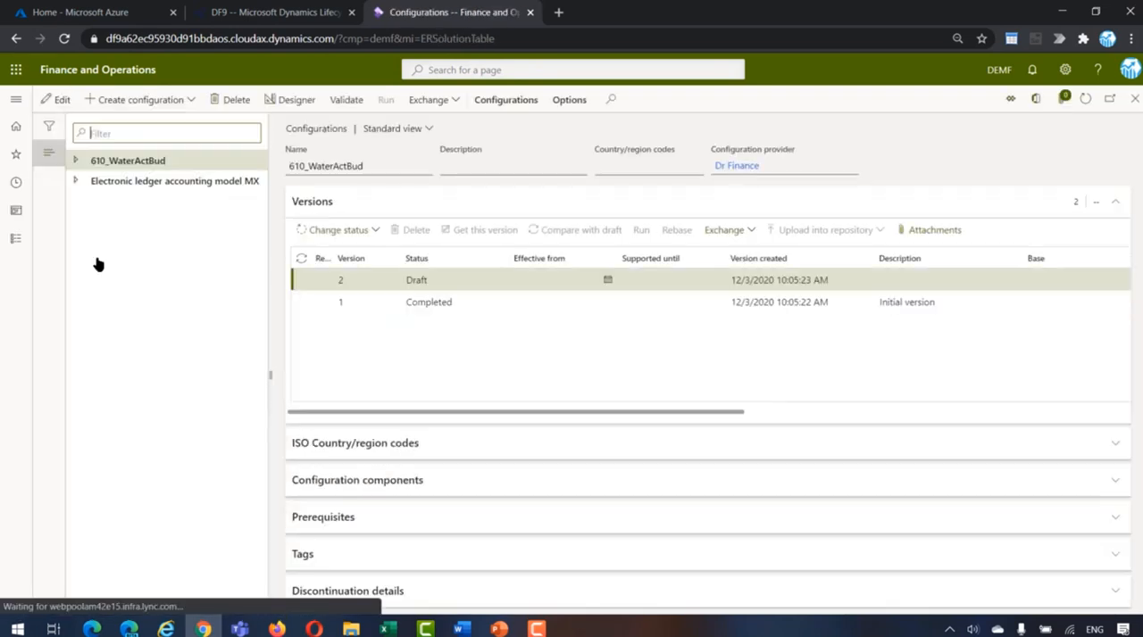
# Step: Examine the Table1 elements of the 610_WaterActBud_XLS format in the format designer, and close the designer
pyautogui.click(76, 161)
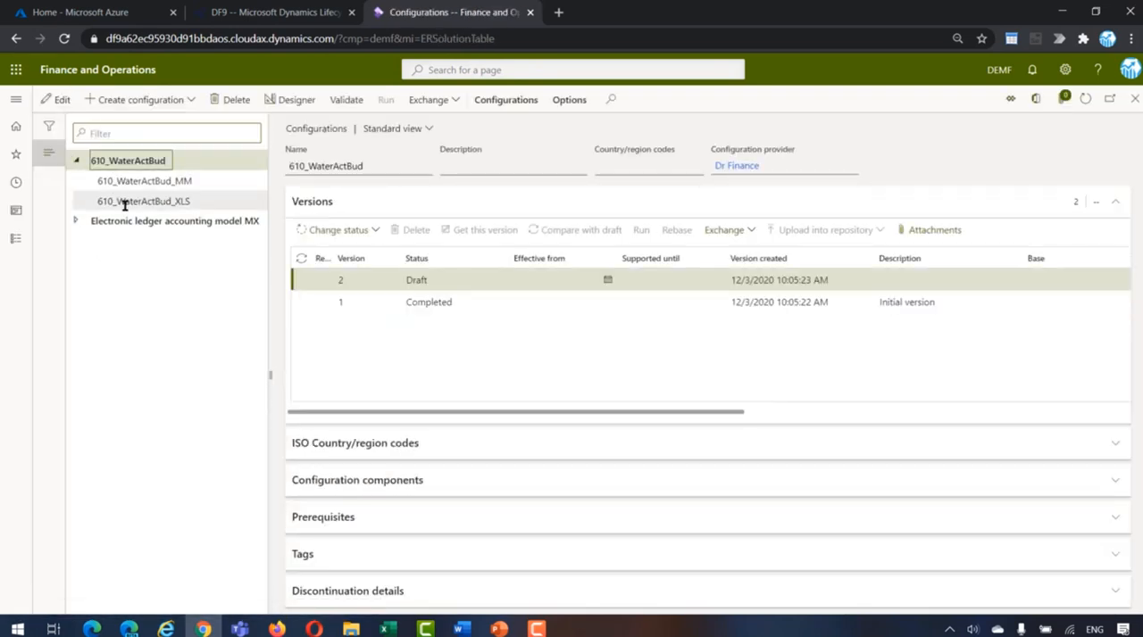
pyautogui.click(122, 200)
pyautogui.click(289, 104)
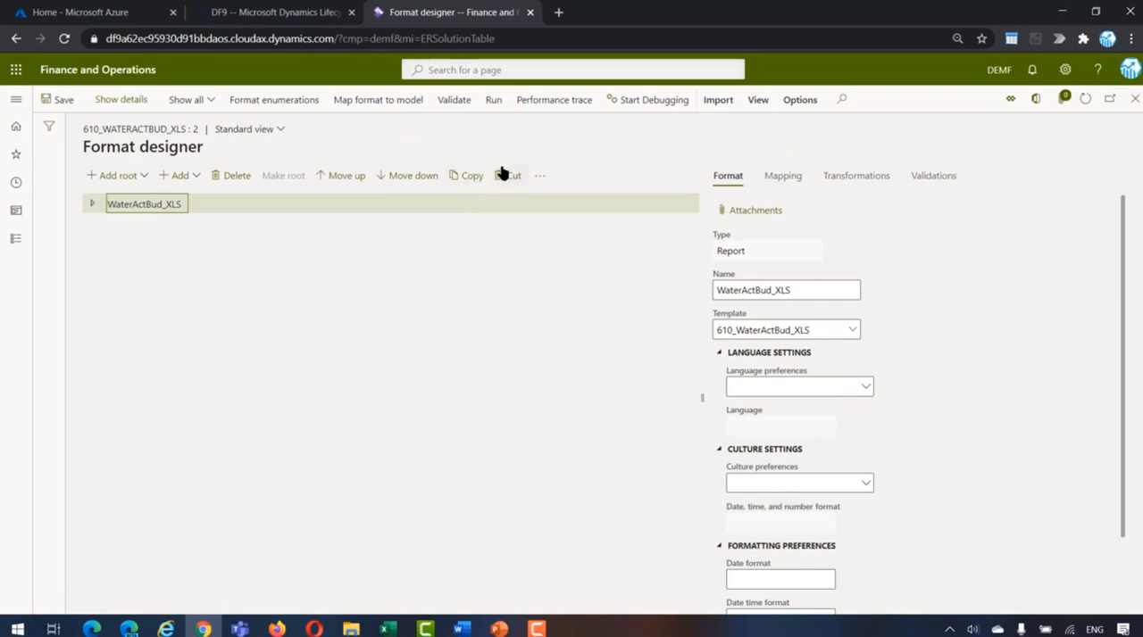
pyautogui.click(89, 204)
pyautogui.click(100, 225)
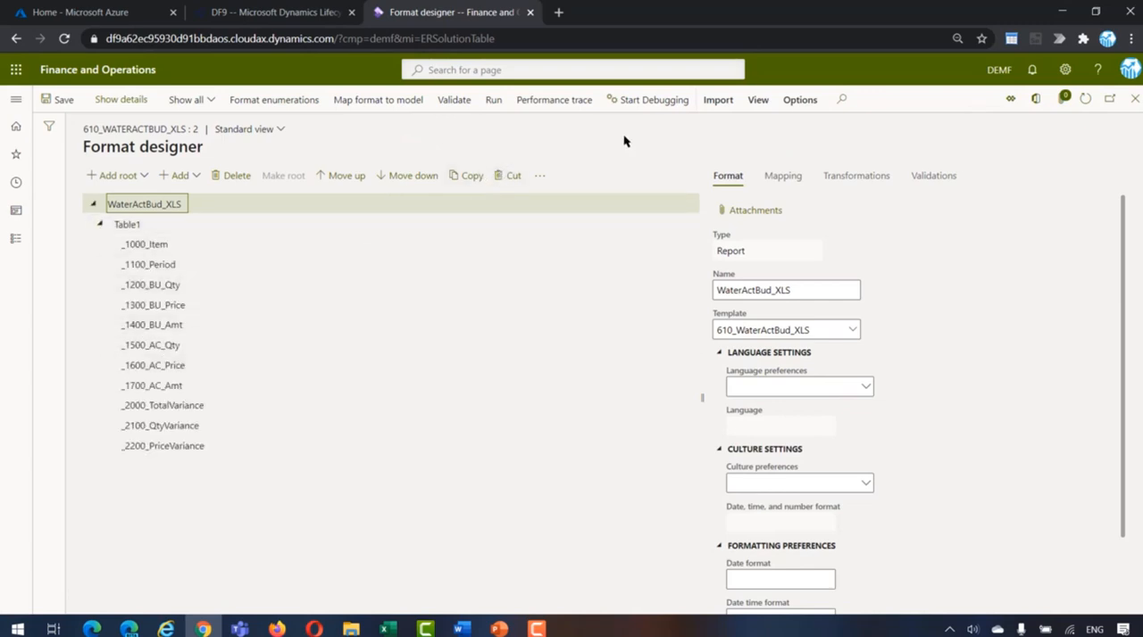
pyautogui.click(1134, 99)
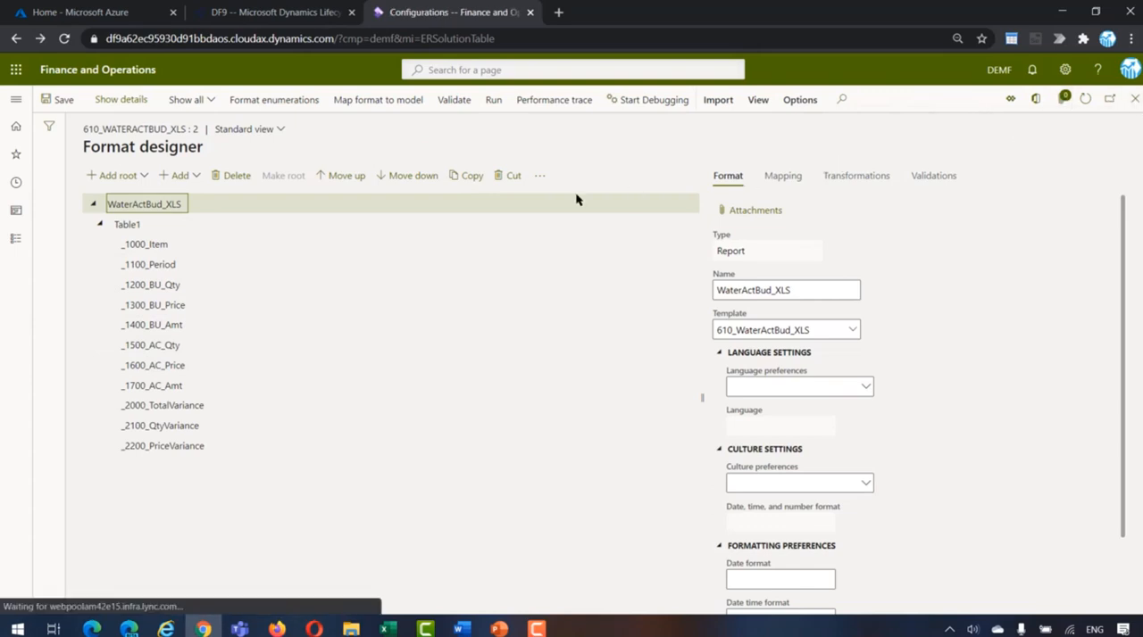
# Step: Run the 610_WaterActBud_XLS configuration and expand both record selections in its report parameters
pyautogui.click(384, 99)
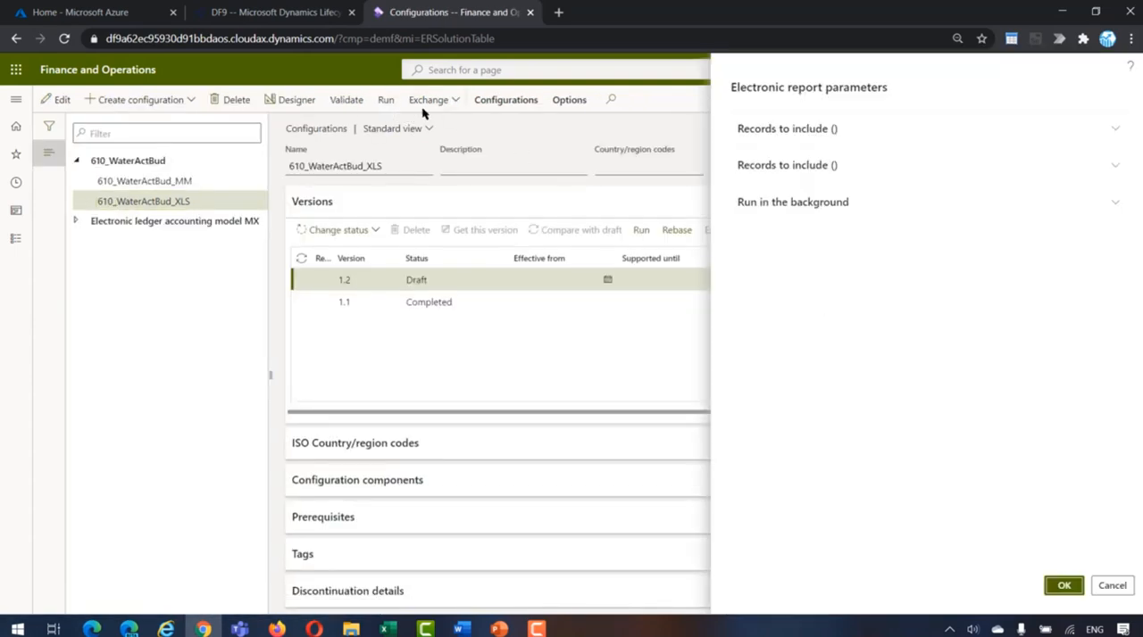
pyautogui.click(781, 131)
pyautogui.click(769, 290)
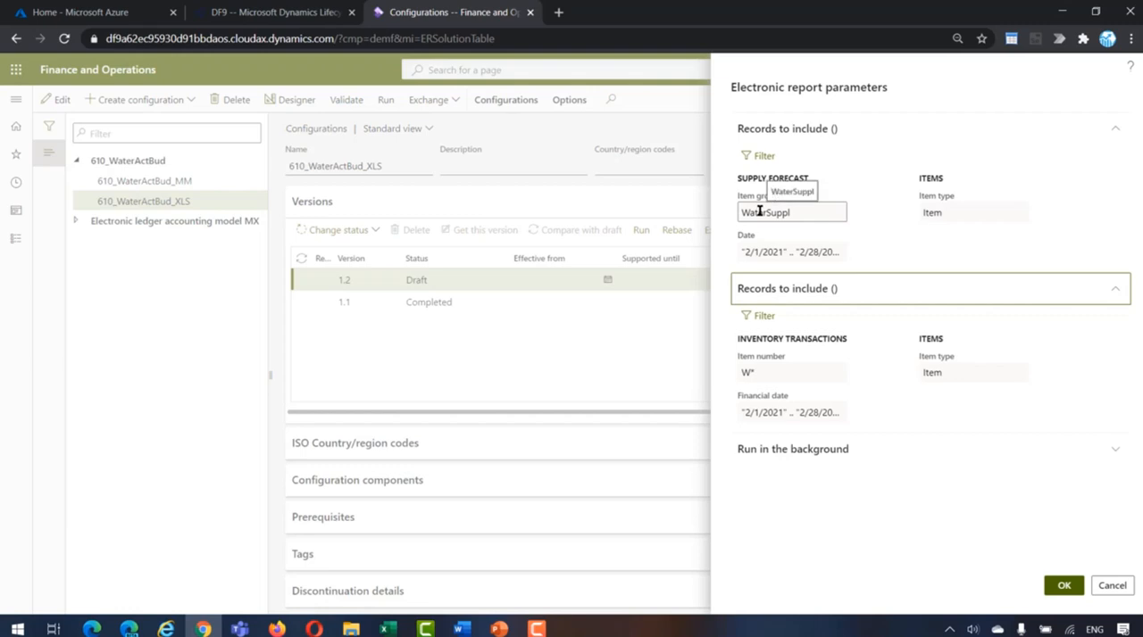
# Step: Set the supply forecast filter's date range to "3/1/2021" .. "3/31/2021"
pyautogui.click(760, 157)
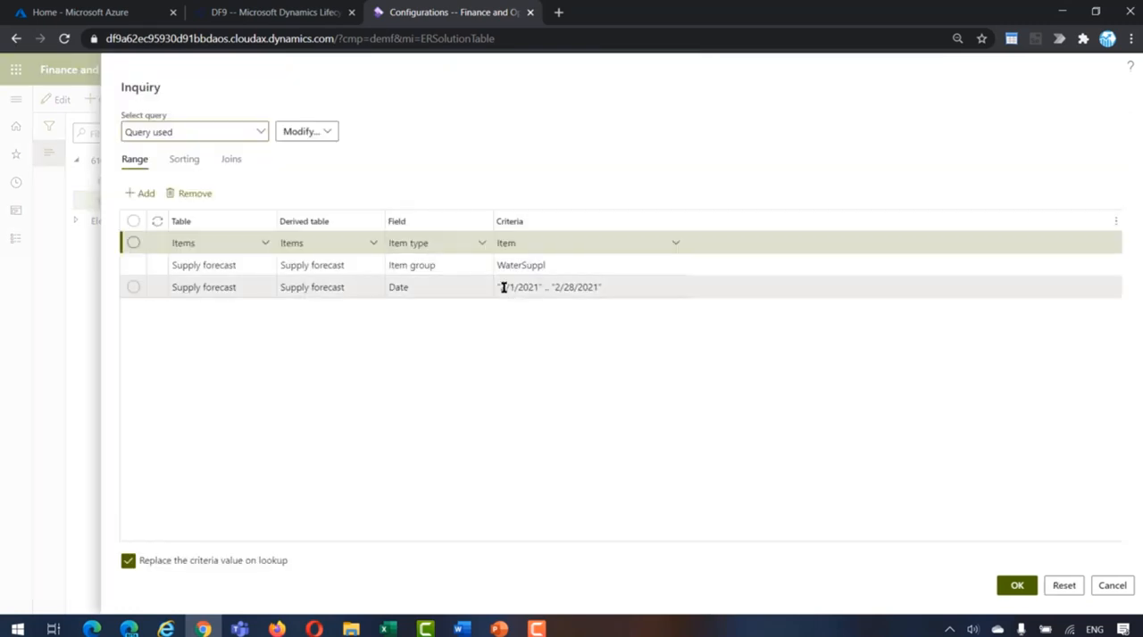
pyautogui.click(504, 287)
pyautogui.click(503, 288)
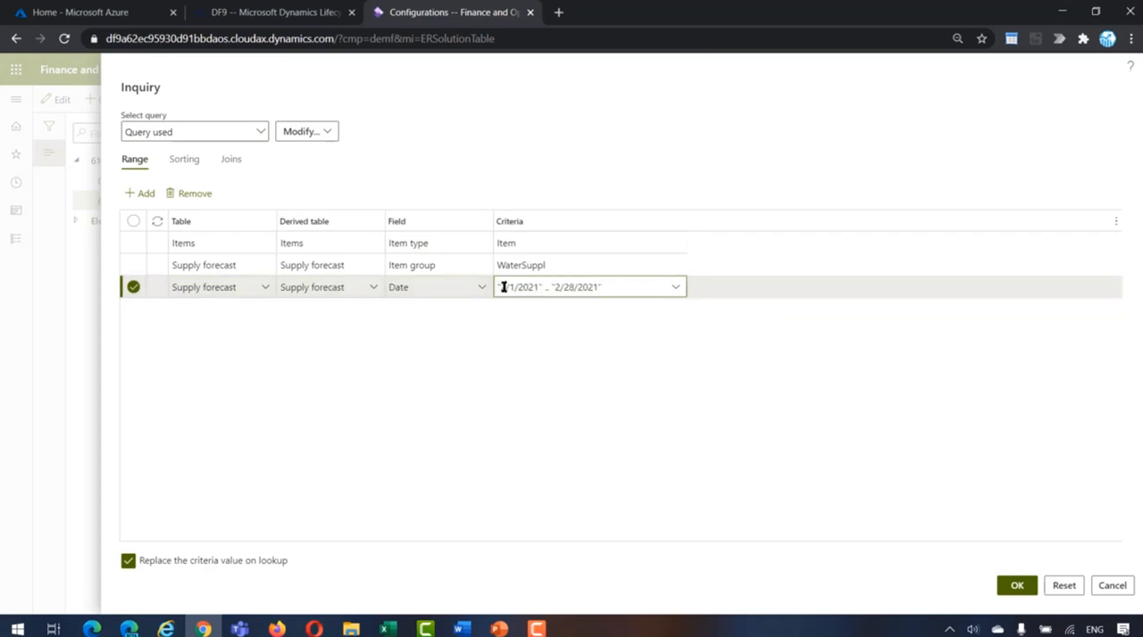
pyautogui.press('BackSpace')
pyautogui.write('3')
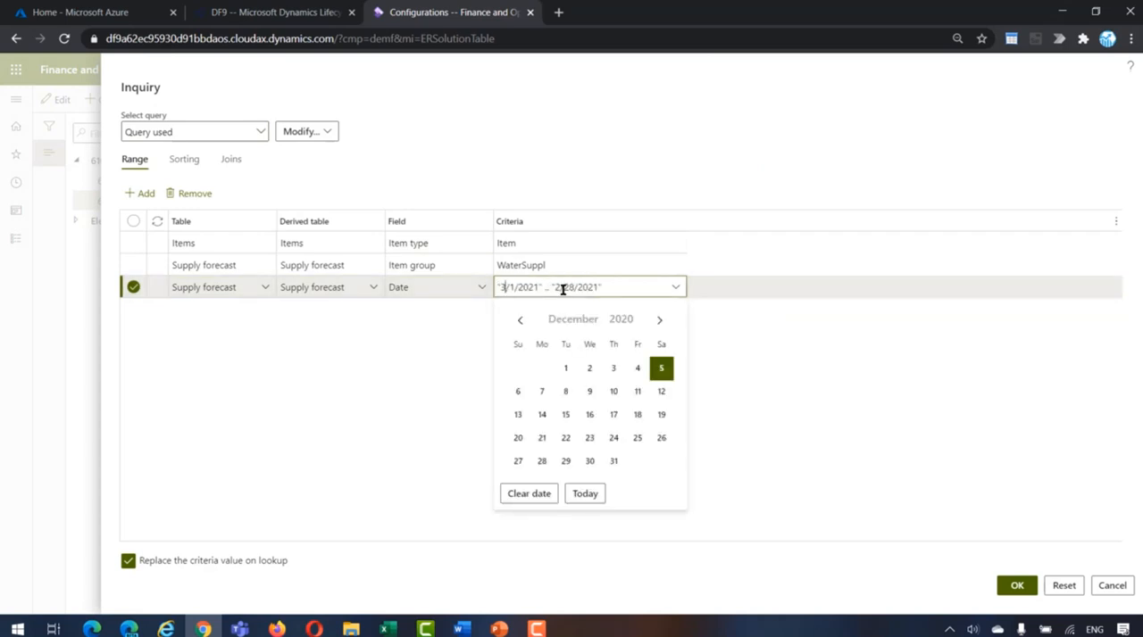
pyautogui.click(562, 289)
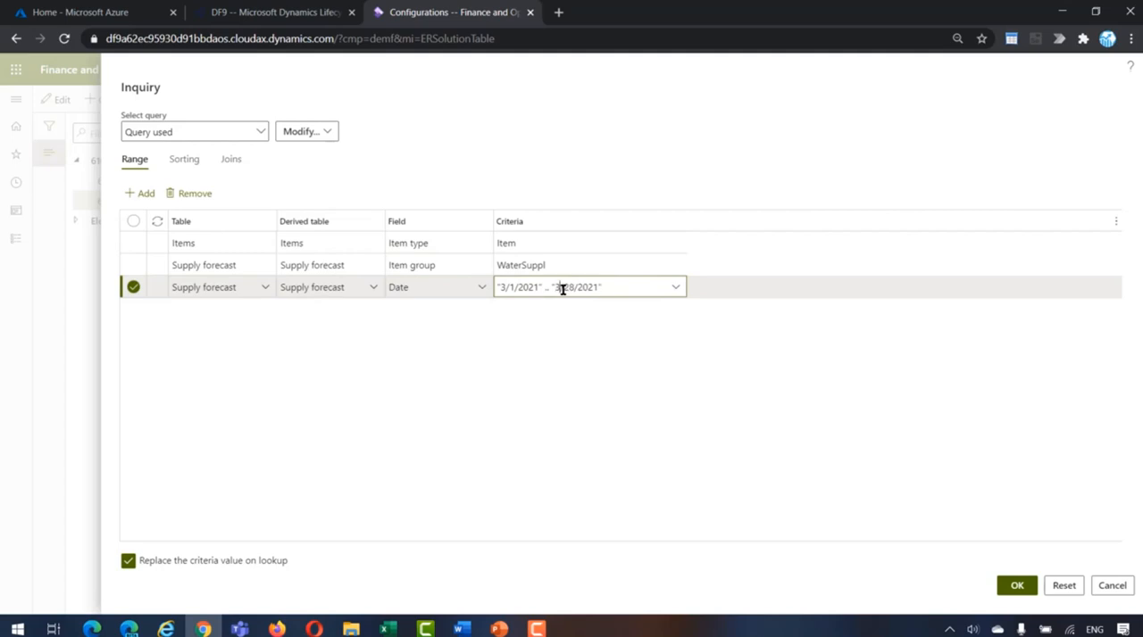
pyautogui.write('31')
pyautogui.press('Delete')
pyautogui.press('Delete')
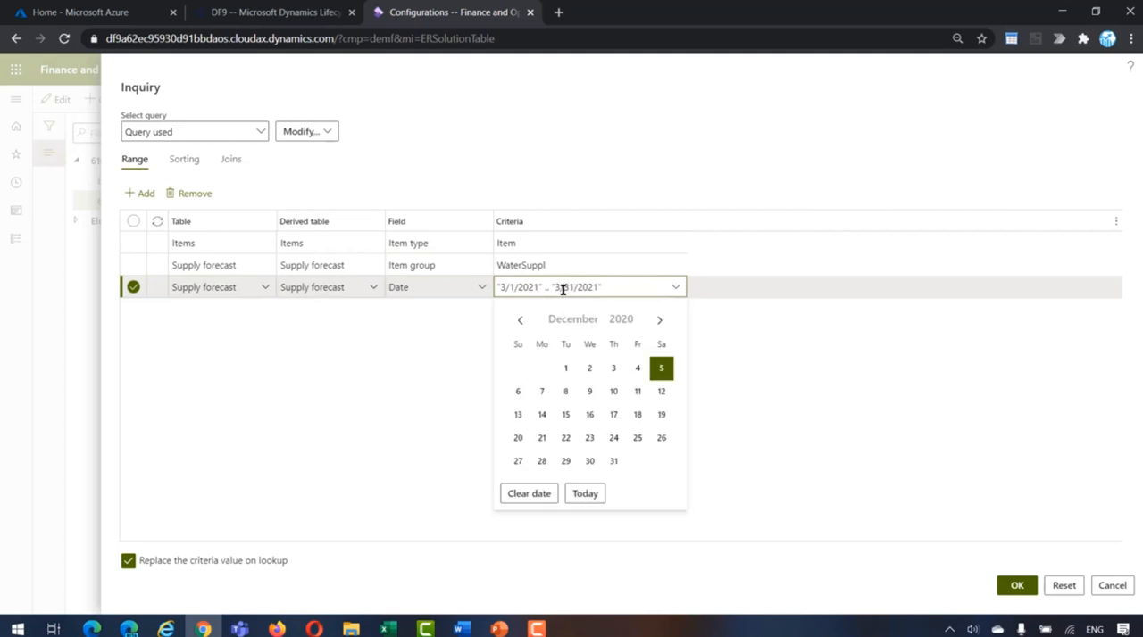
# Step: Copy the supply forecast date criteria for reuse, and accept the filter
pyautogui.click(625, 287)
pyautogui.moveTo(625, 287); pyautogui.dragTo(492, 289)
pyautogui.hotkey('ctrl', 'c')
pyautogui.click(532, 265)
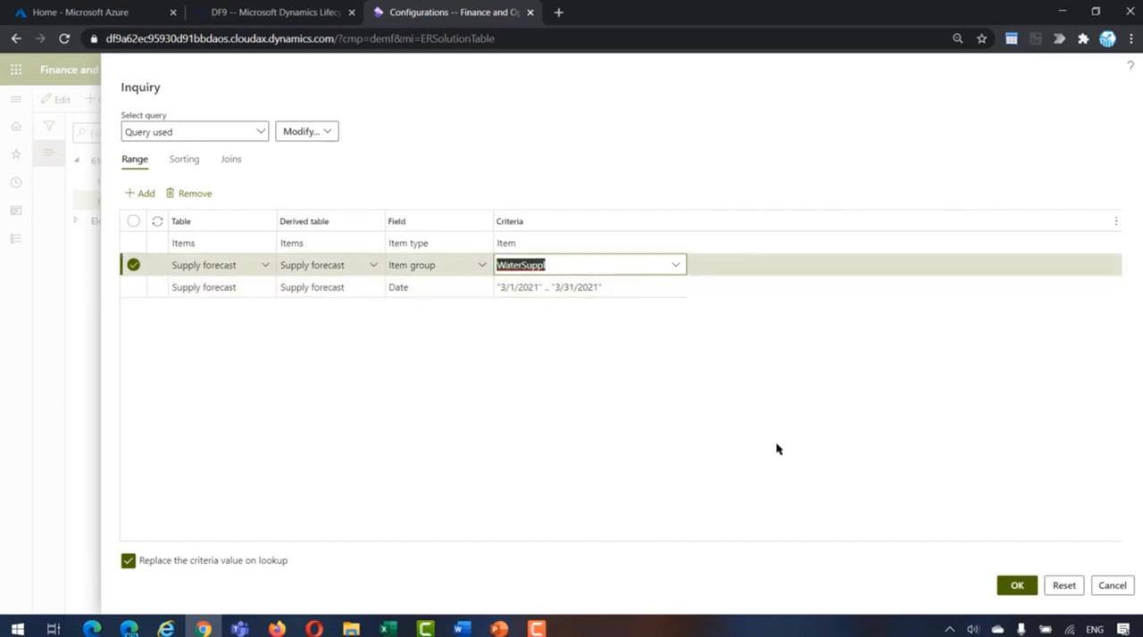
pyautogui.click(1016, 586)
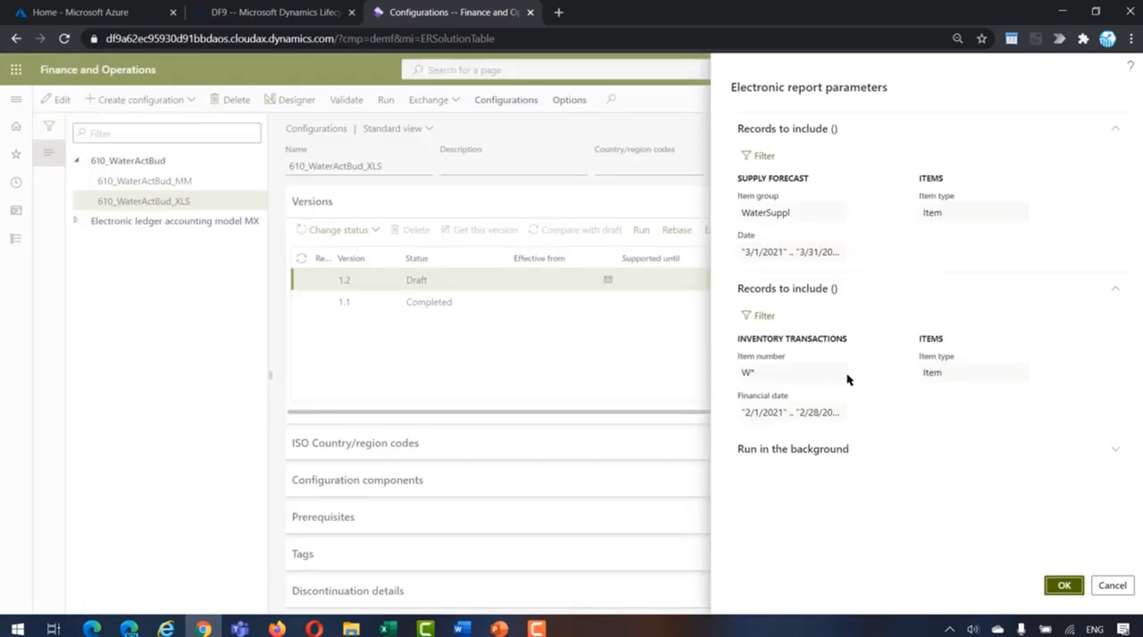
# Step: Paste the range "3/1/2021" .. "3/31/2021" as the inventory transactions' financial date criteria, accept the filter and generate the report
pyautogui.click(761, 318)
pyautogui.click(626, 285)
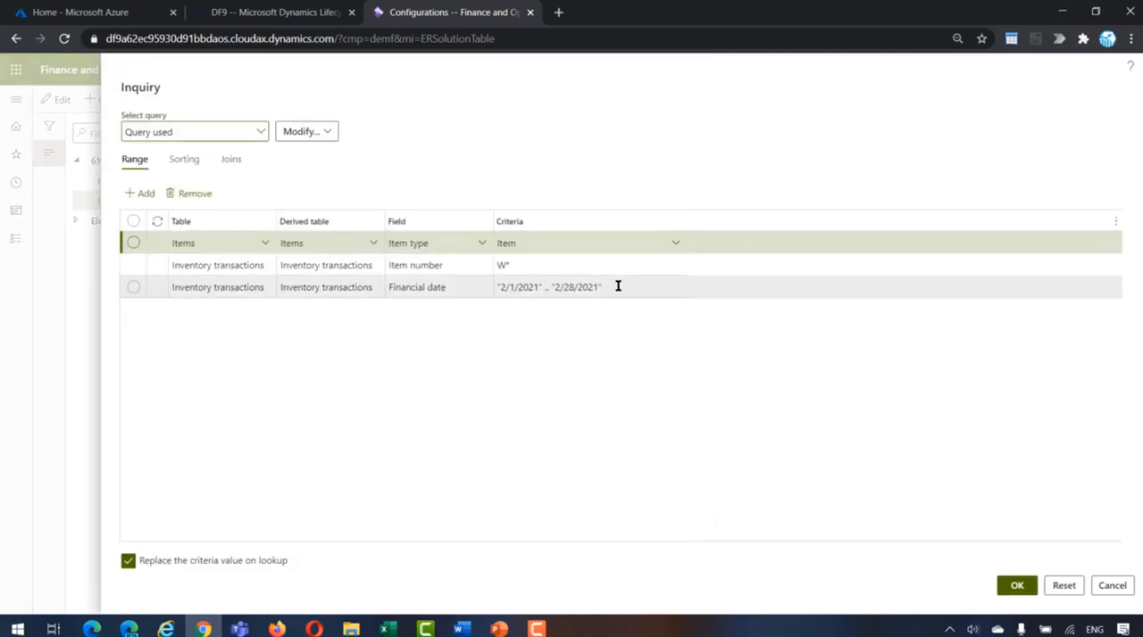
pyautogui.click(627, 287)
pyautogui.moveTo(630, 291); pyautogui.dragTo(485, 298)
pyautogui.hotkey('ctrl', 'v')
pyautogui.click(527, 265)
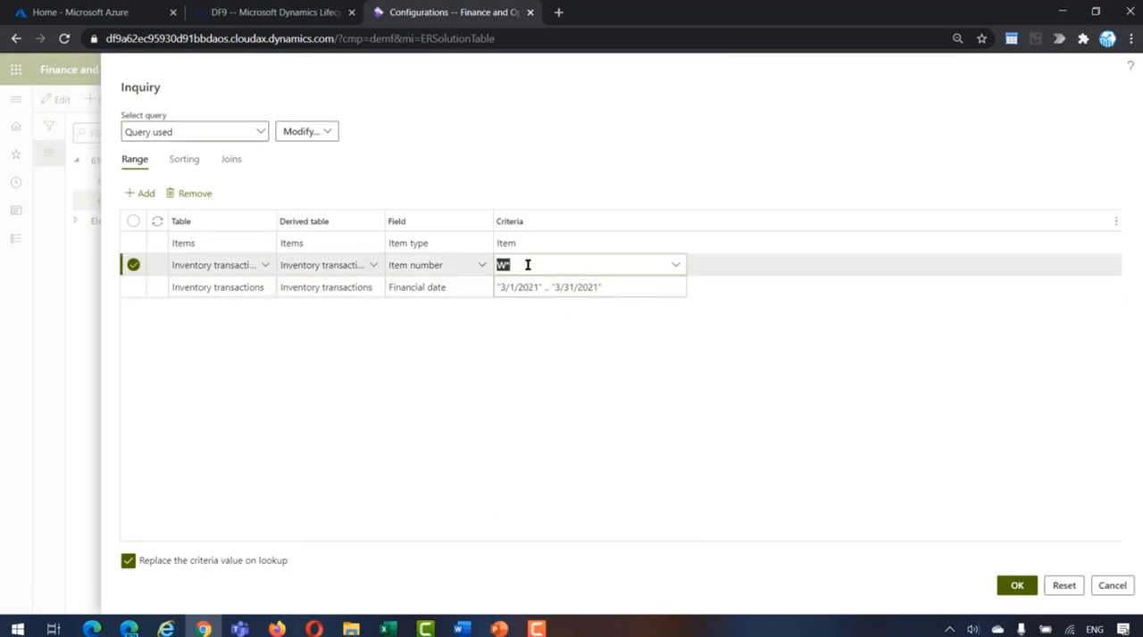
pyautogui.click(1022, 591)
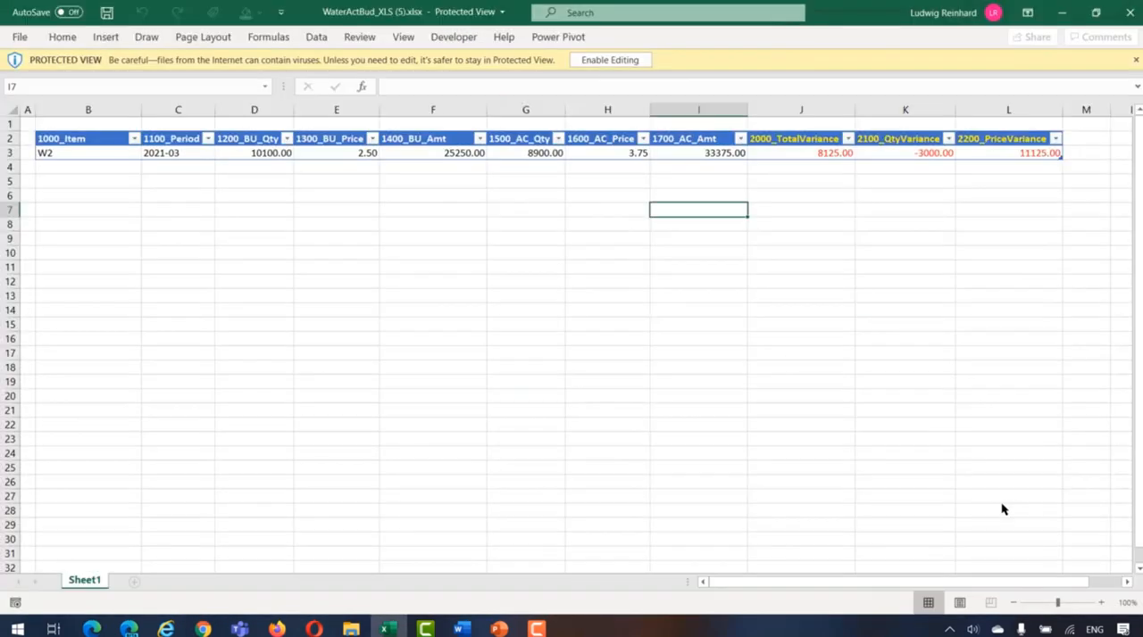
# Step: Enable editing of the generated Excel report and examine W2's budget quantity, price and amount against its actual amount
pyautogui.click(617, 64)
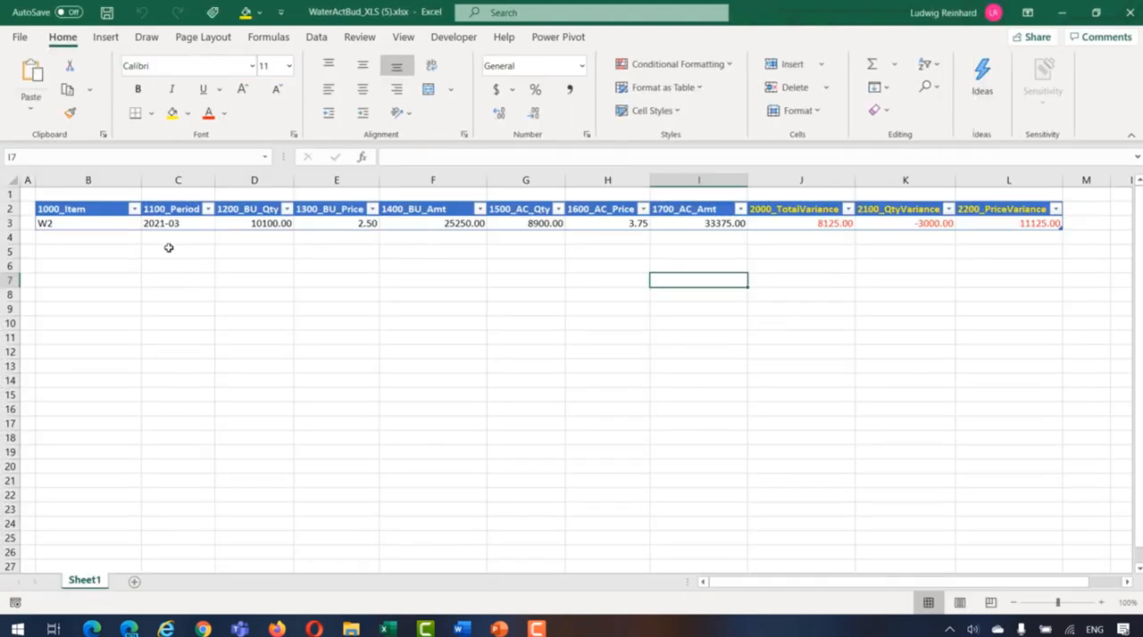
pyautogui.click(108, 224)
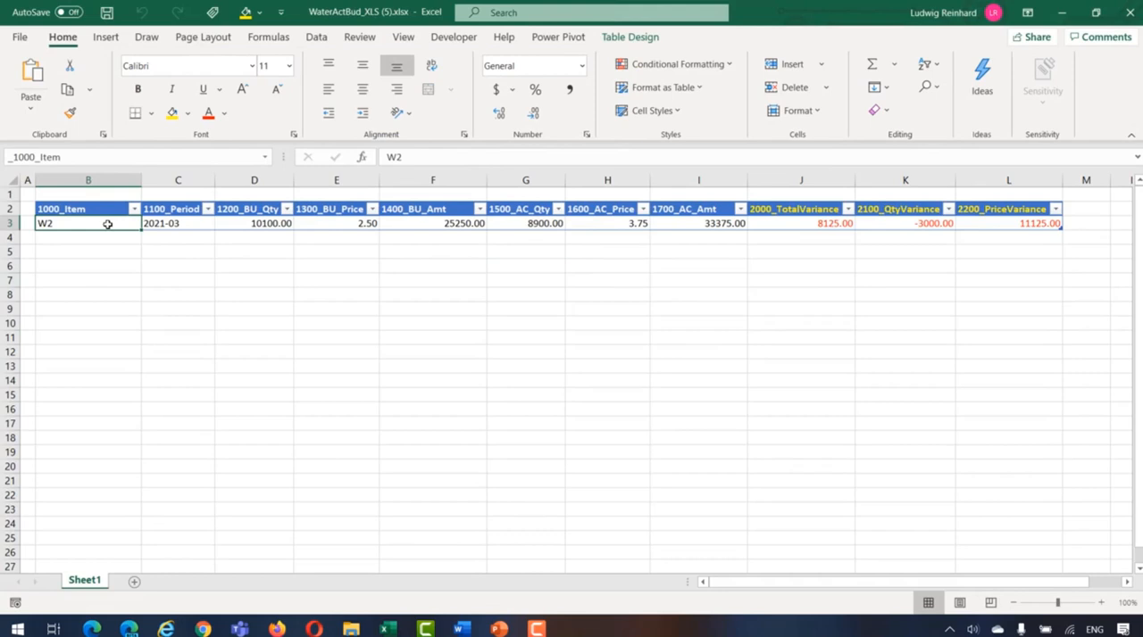
pyautogui.press('Right')
pyautogui.press('Right')
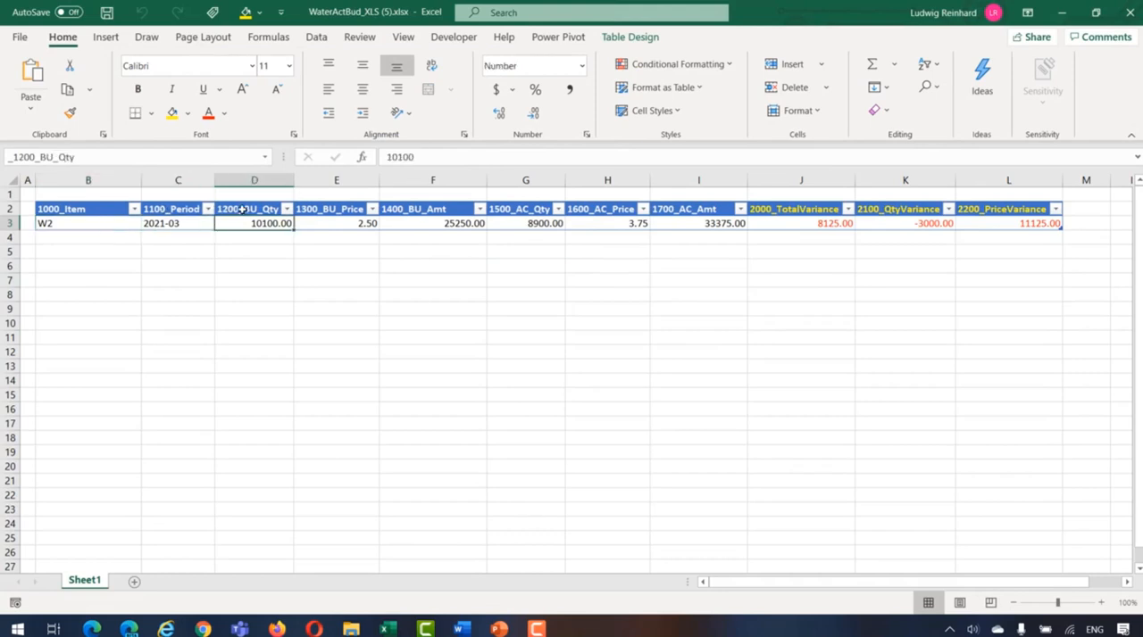
pyautogui.moveTo(241, 209); pyautogui.dragTo(245, 224)
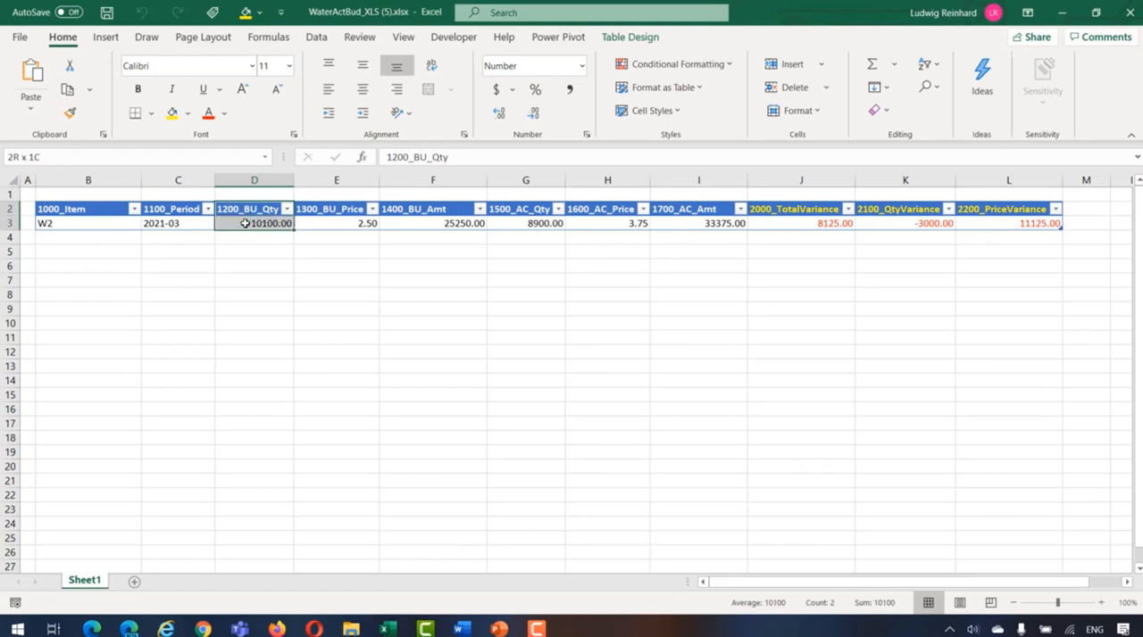
pyautogui.click(332, 222)
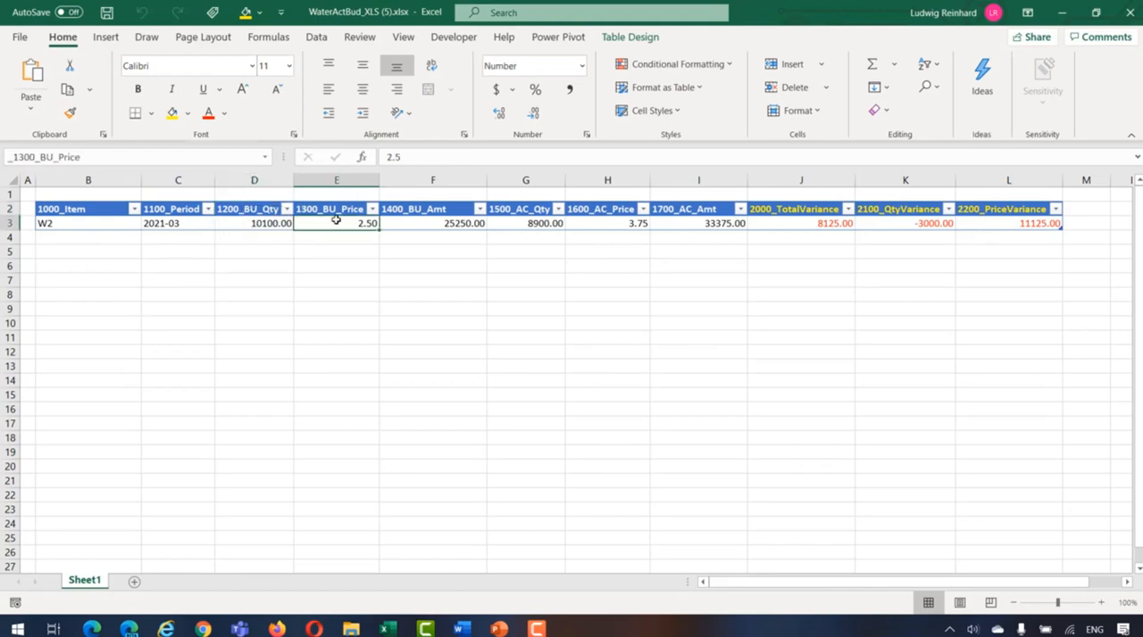
pyautogui.click(434, 218)
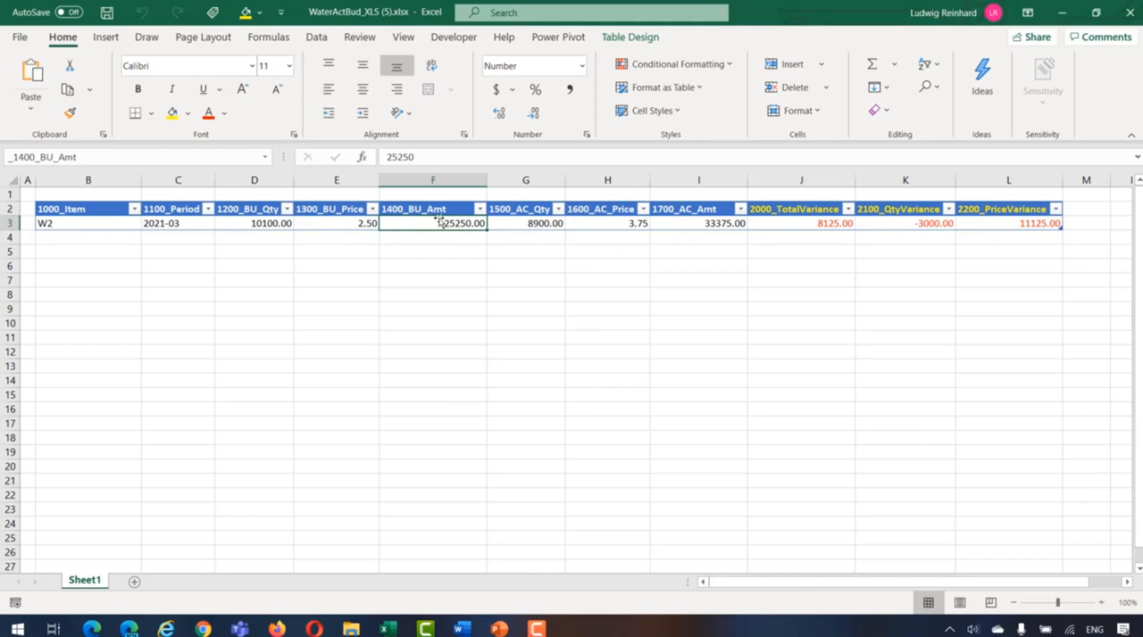
pyautogui.click(448, 211)
pyautogui.moveTo(448, 210); pyautogui.dragTo(451, 225)
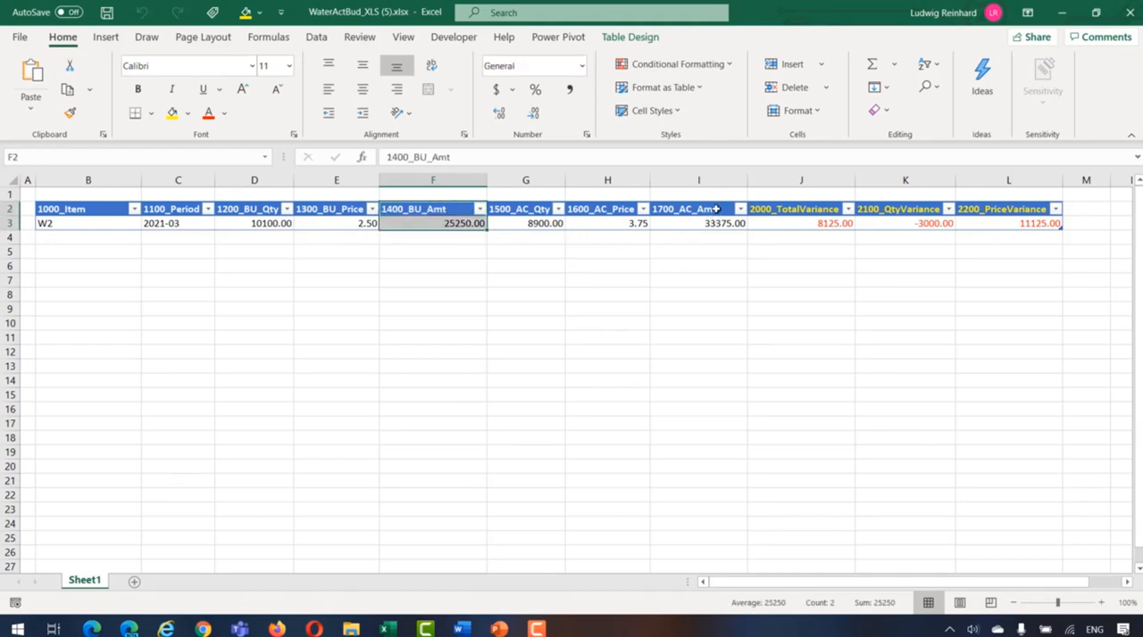
pyautogui.moveTo(720, 217); pyautogui.dragTo(723, 225)
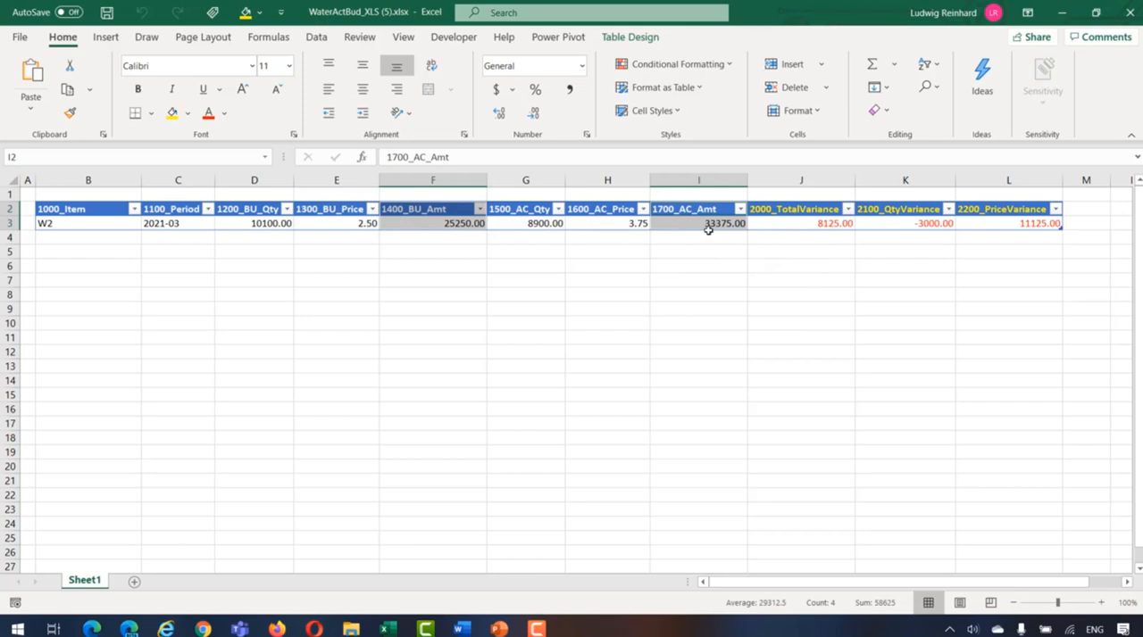
# Step: Examine W2's total variance and its split into the quantity and price variance columns
pyautogui.click(800, 224)
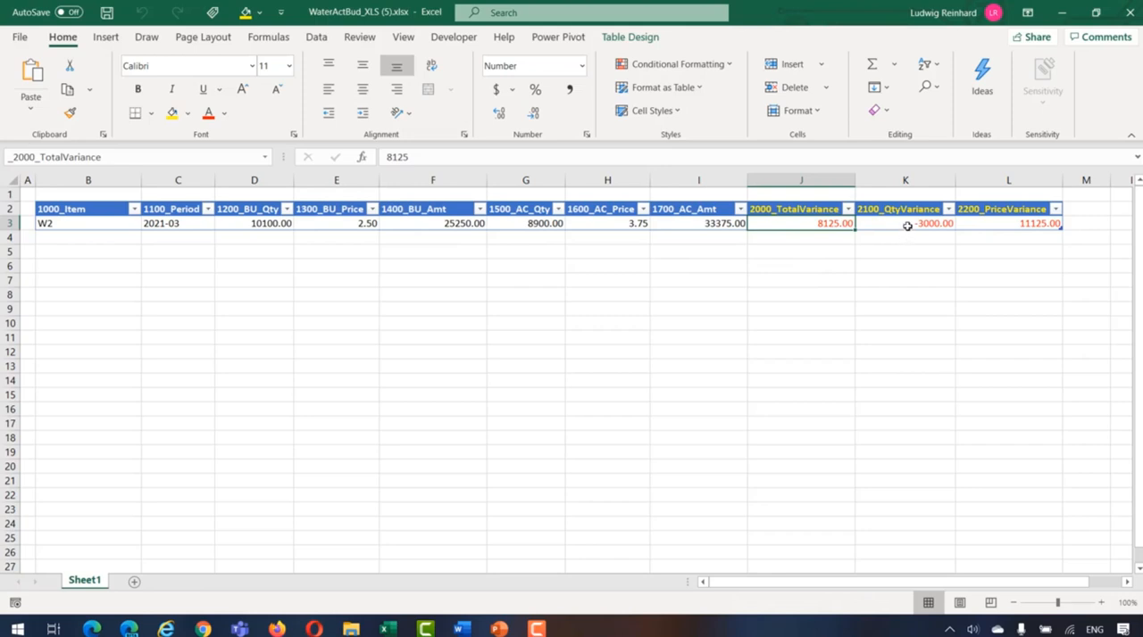
pyautogui.click(907, 226)
pyautogui.click(989, 223)
pyautogui.moveTo(933, 223); pyautogui.dragTo(982, 222)
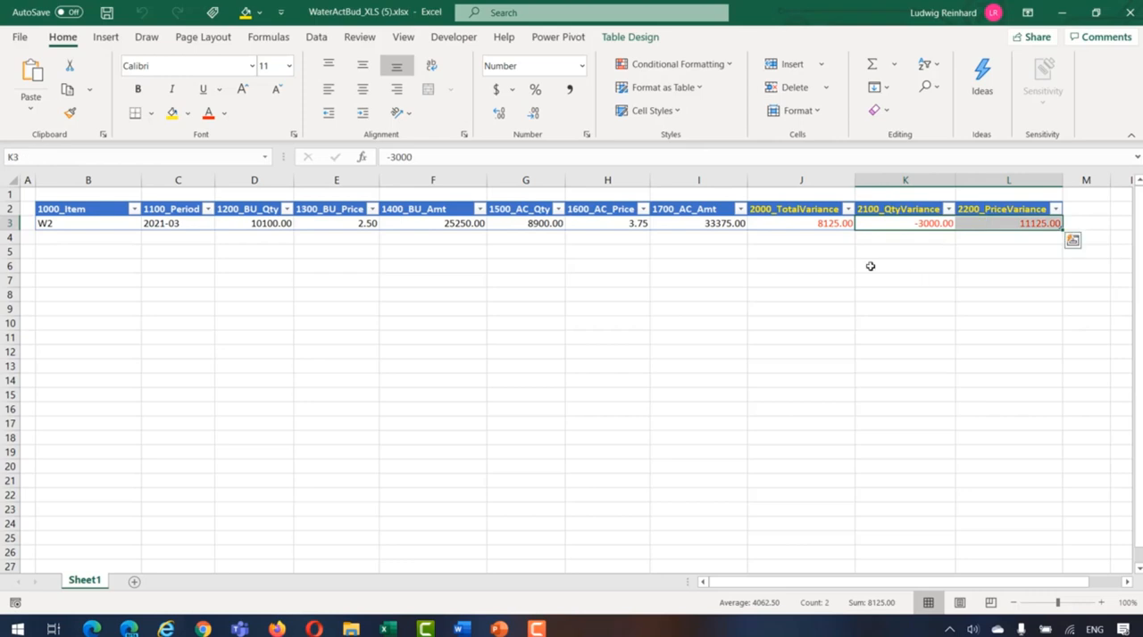
pyautogui.click(917, 257)
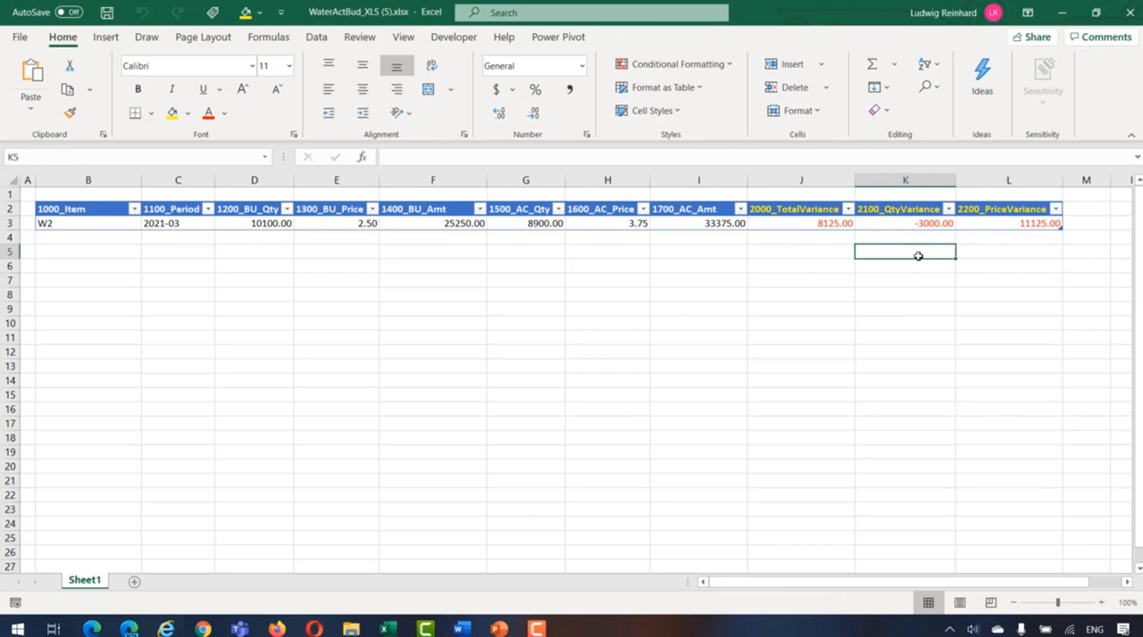
pyautogui.click(907, 181)
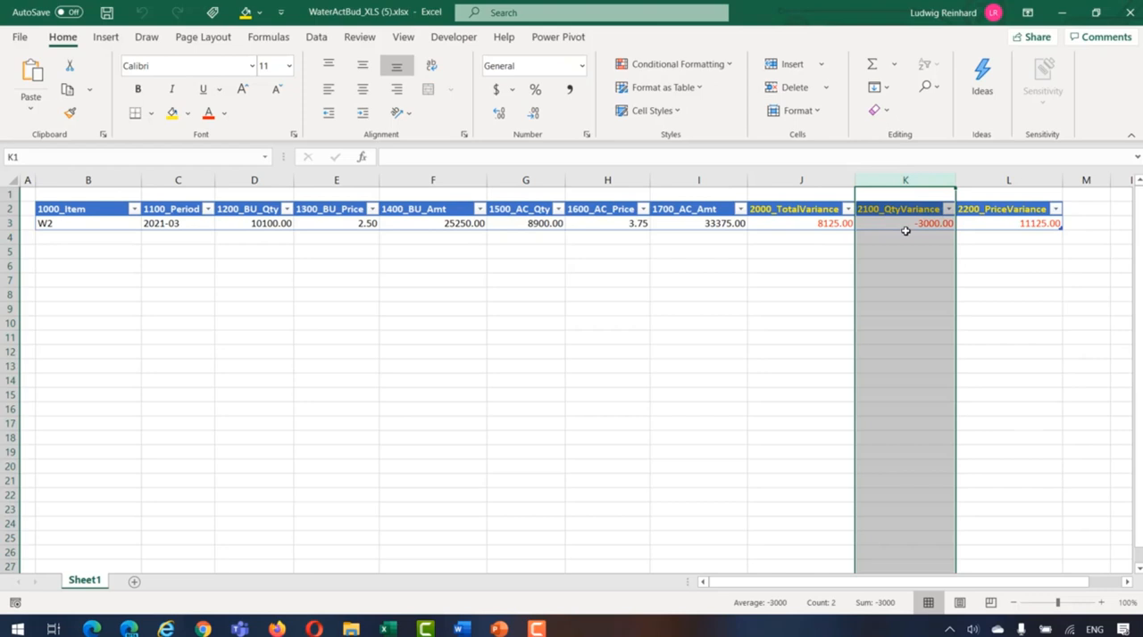
pyautogui.click(1008, 180)
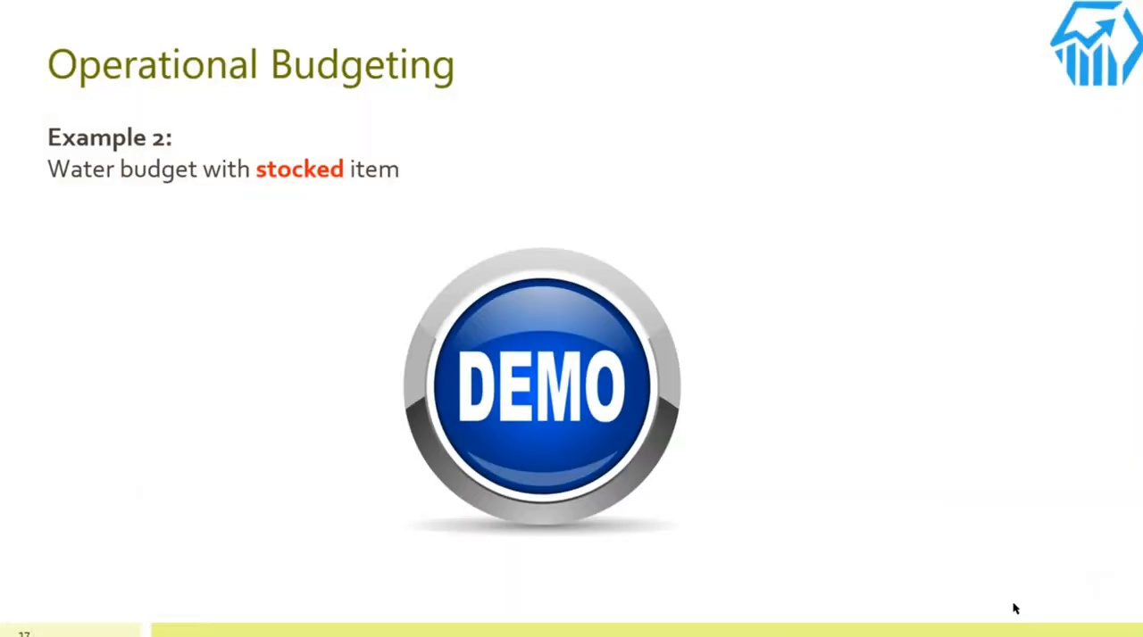
pyautogui.click(1015, 609)
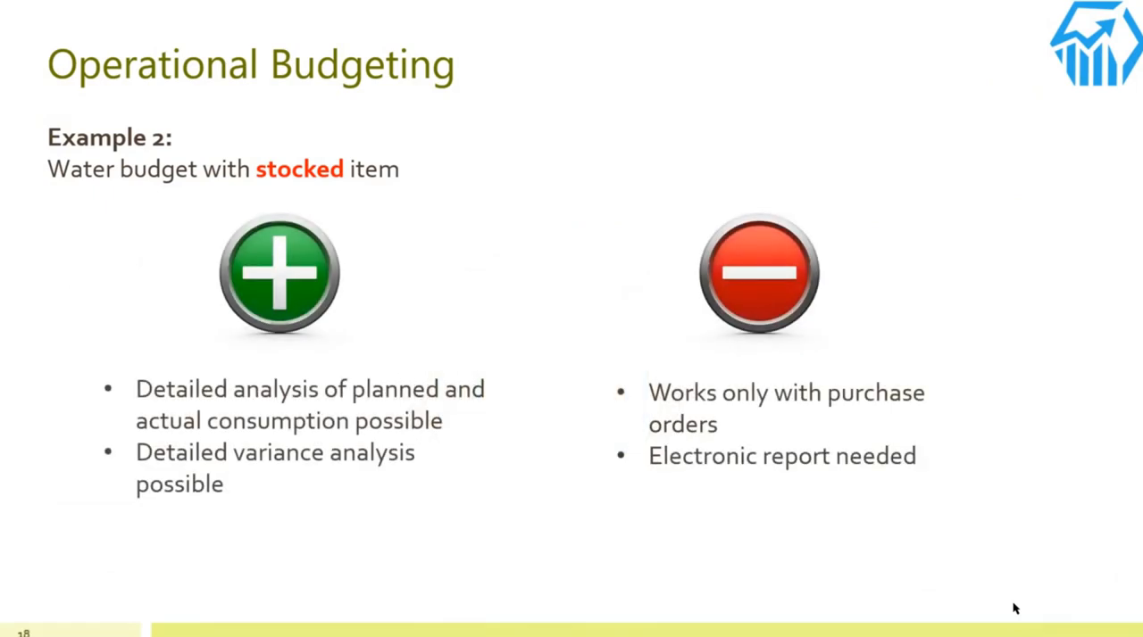